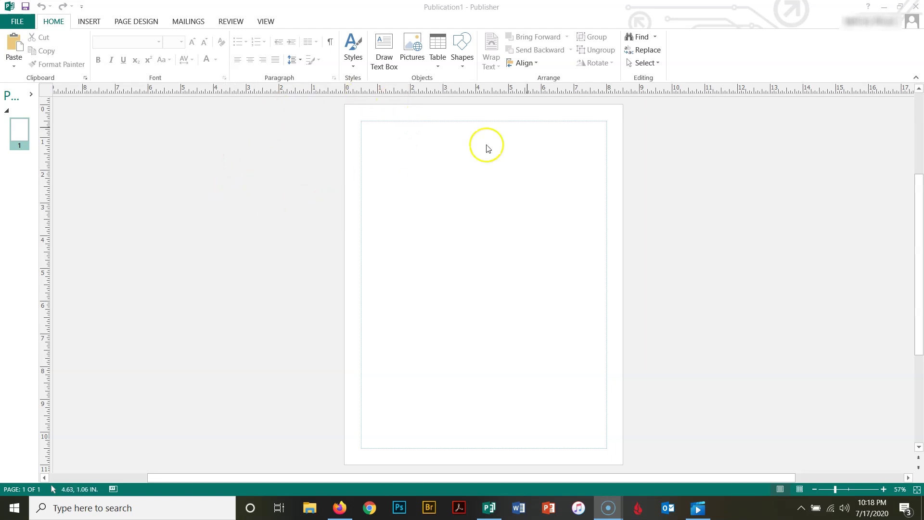
# Draw a rounded rectangle about 3.72" wide and 1.82" high from the upper-left corner of the page margins.
pyautogui.click(464, 67)
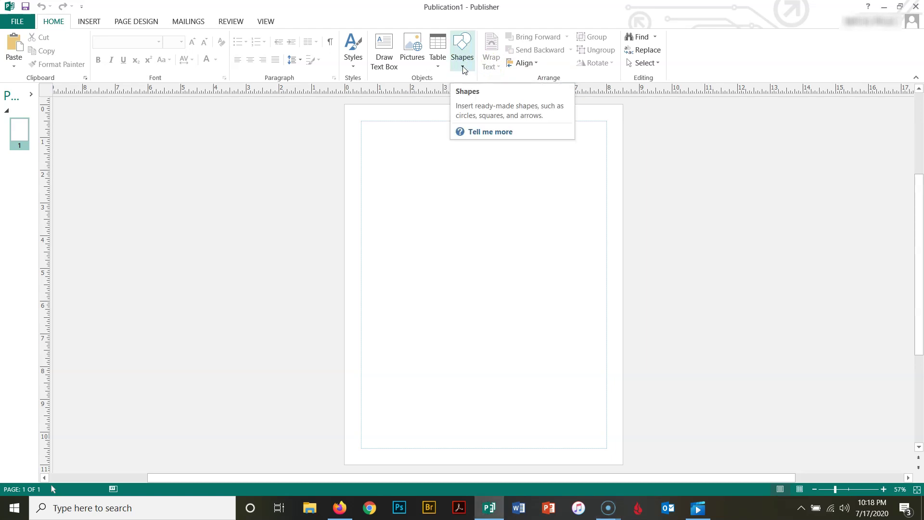
pyautogui.click(462, 70)
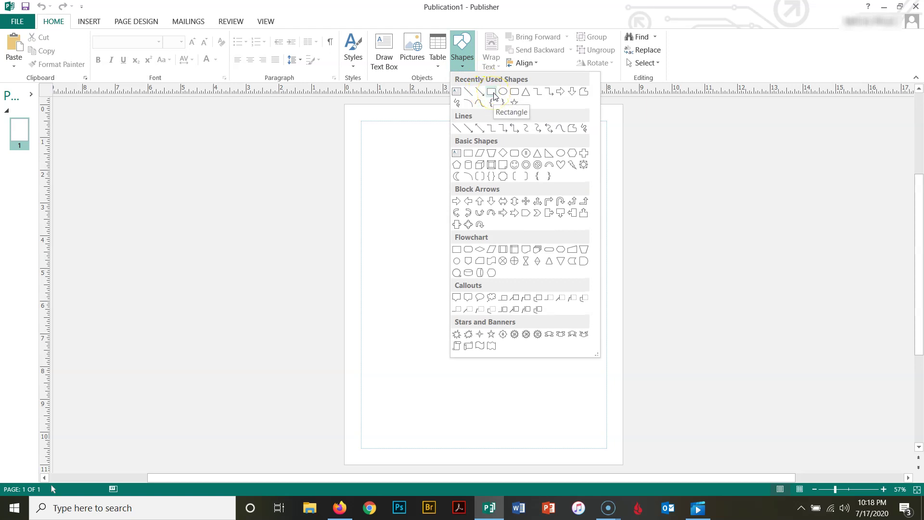
pyautogui.click(514, 94)
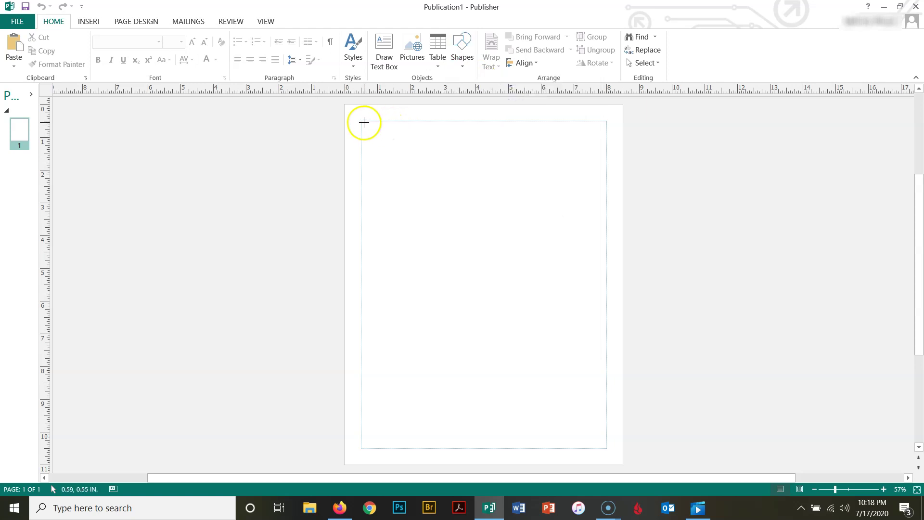
pyautogui.moveTo(361, 123); pyautogui.dragTo(483, 182)
pyautogui.click(428, 153)
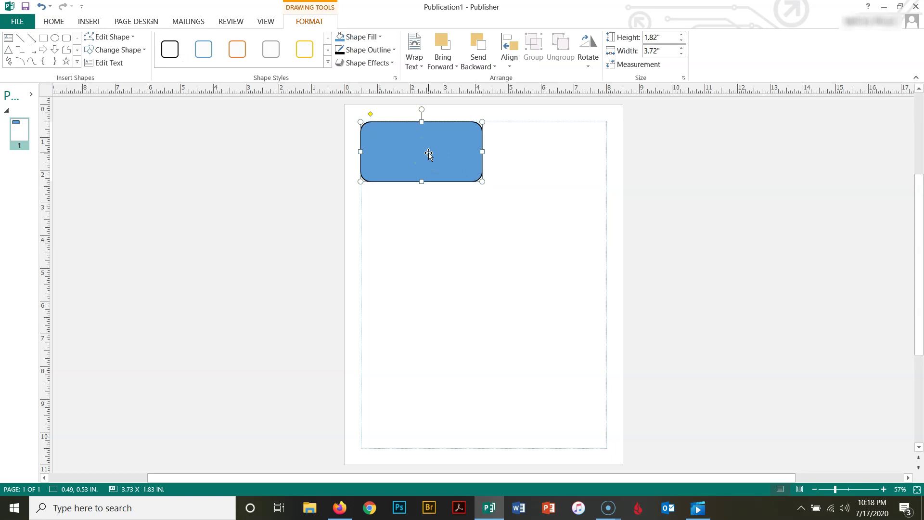
pyautogui.click(428, 153)
# Set the rounded rectangle's line color to No Outline in its AutoShape formatting.
pyautogui.rightClick(433, 152)
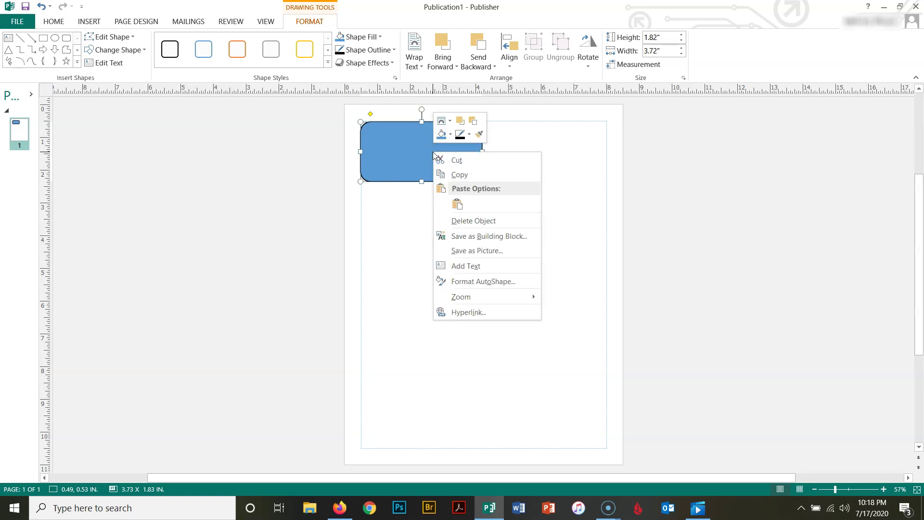
pyautogui.click(463, 286)
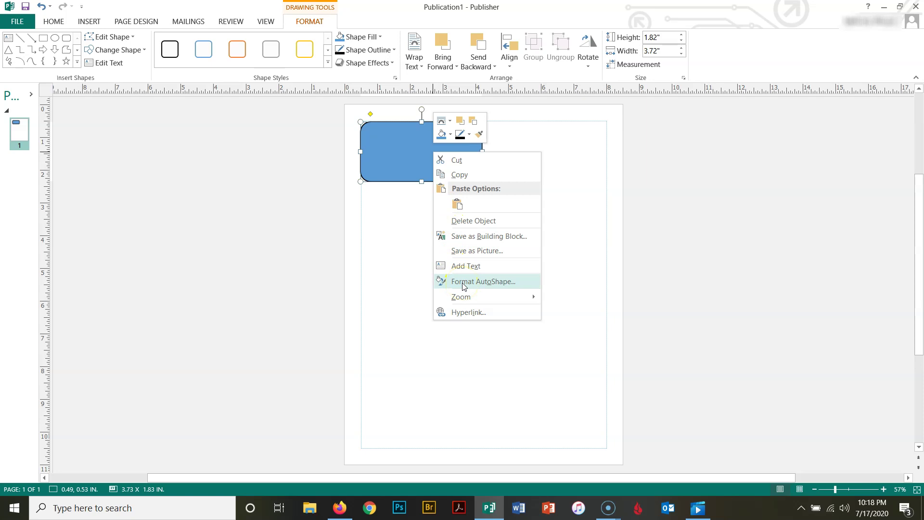
pyautogui.click(464, 286)
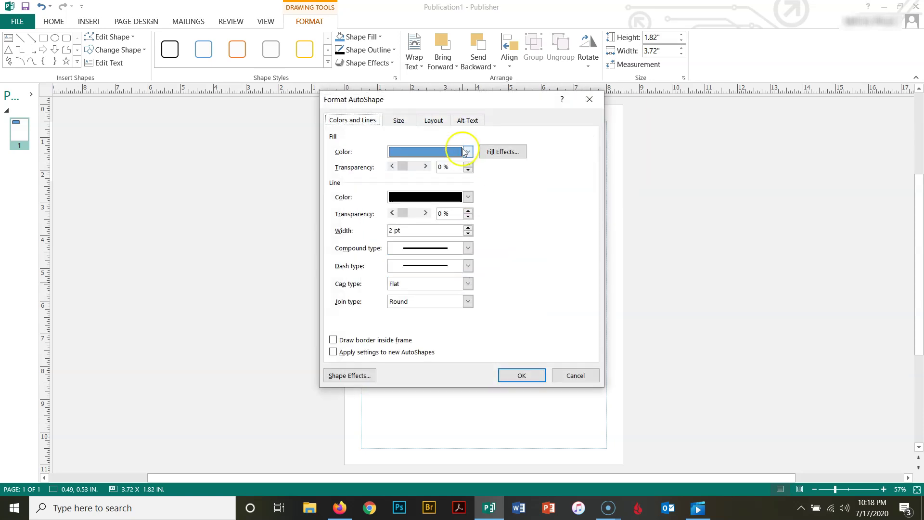
pyautogui.click(456, 154)
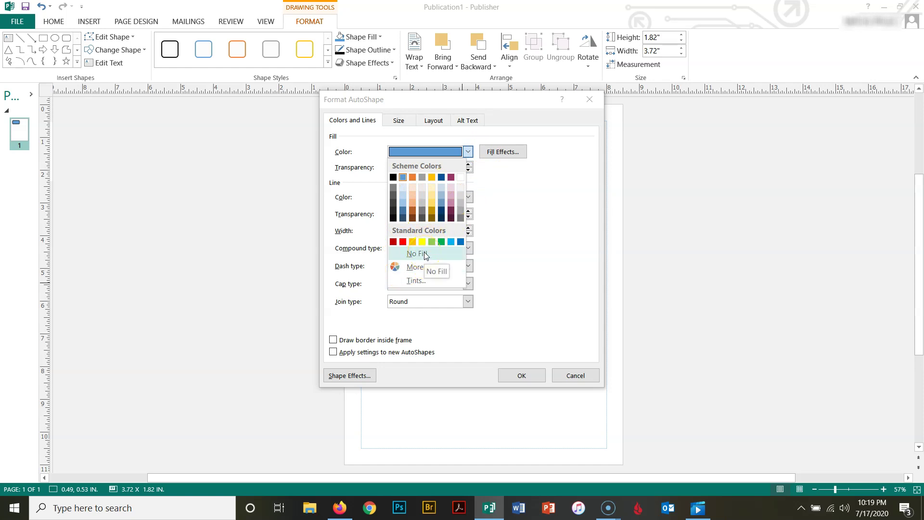
pyautogui.click(492, 155)
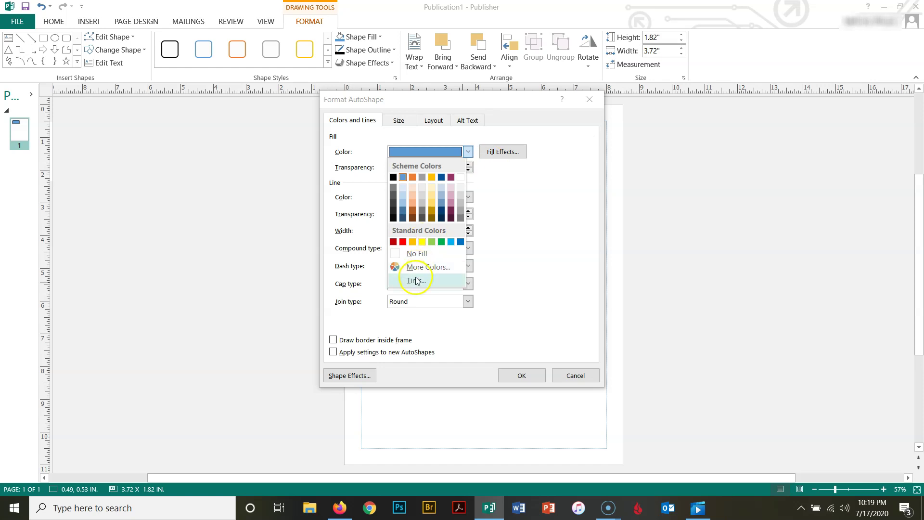
pyautogui.click(512, 208)
pyautogui.click(424, 202)
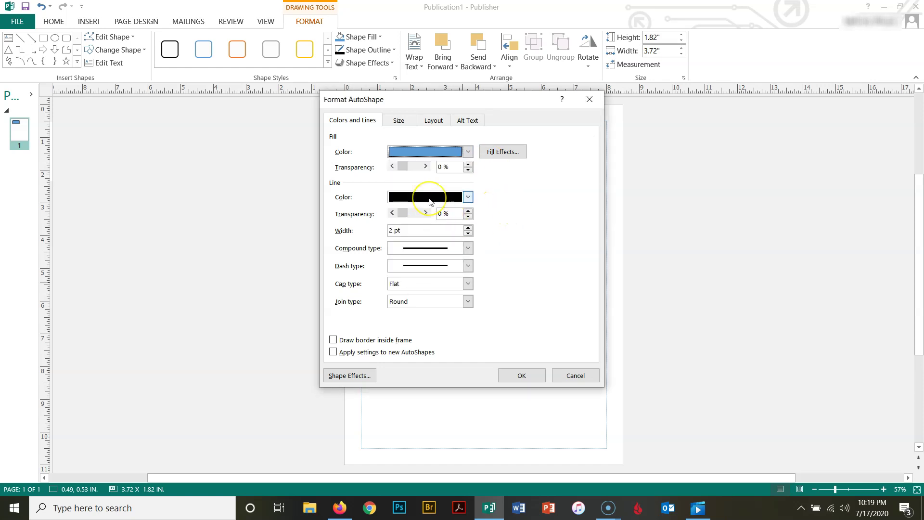
pyautogui.click(430, 201)
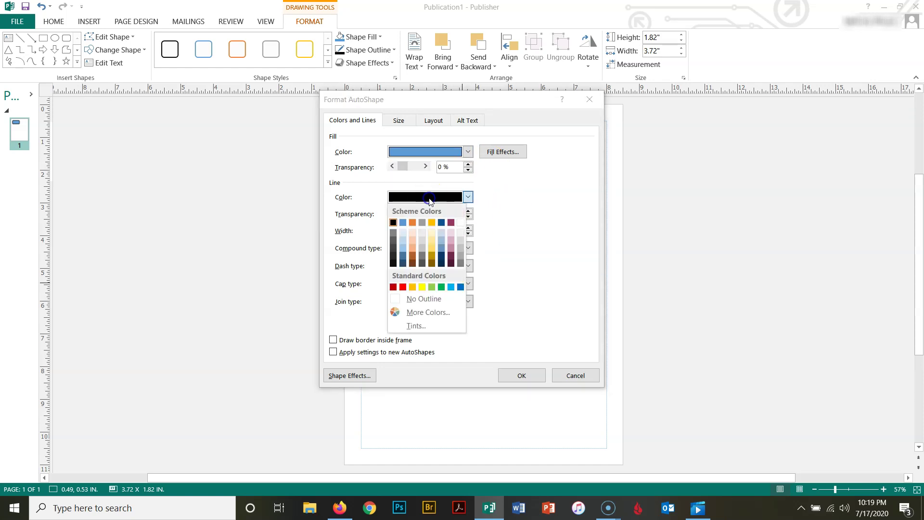
pyautogui.click(416, 299)
# Fill the rounded rectangle with a custom teal green, RGB 36, 208, 171.
pyautogui.click(468, 152)
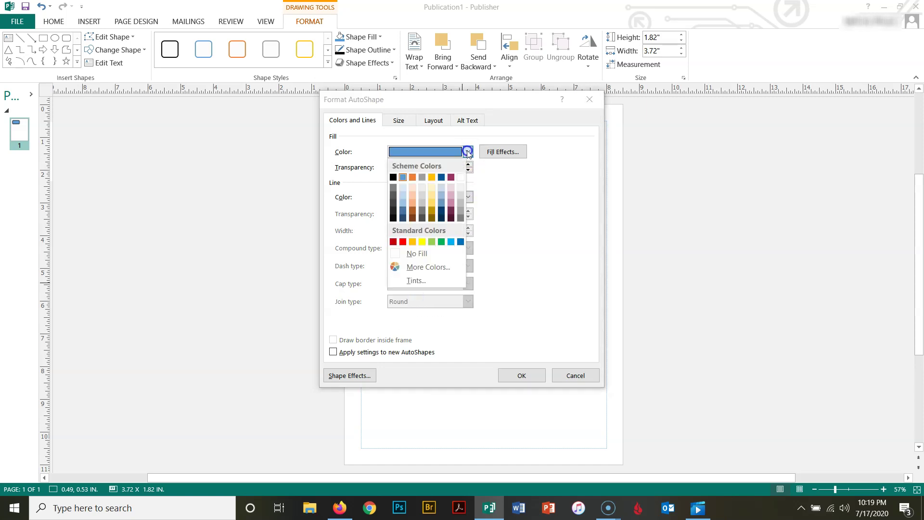
pyautogui.click(416, 266)
pyautogui.moveTo(413, 215); pyautogui.dragTo(412, 204)
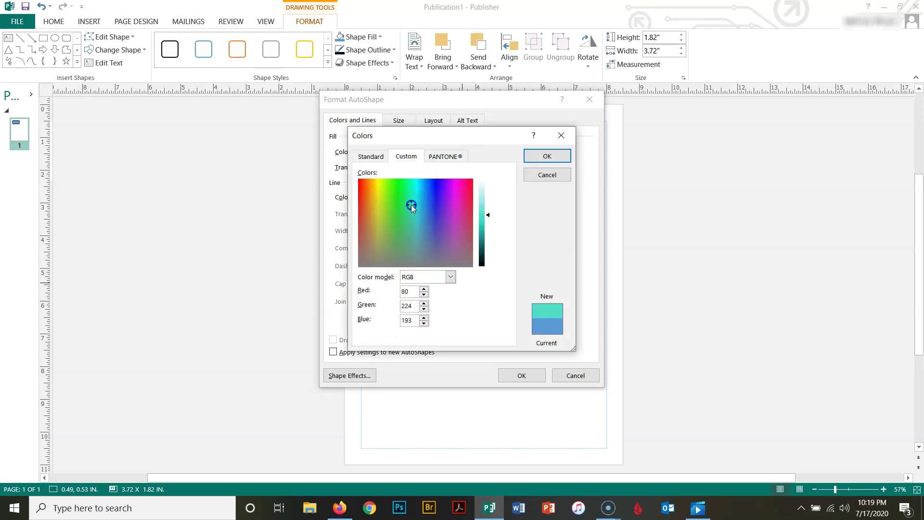
pyautogui.click(492, 217)
pyautogui.moveTo(492, 217); pyautogui.dragTo(489, 226)
pyautogui.click(540, 157)
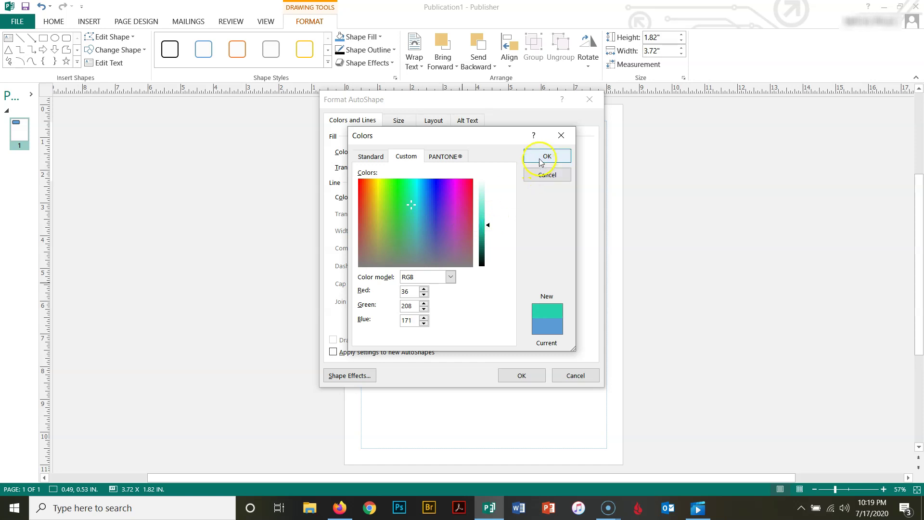
# Add the centered outer shadow preset to the rounded rectangle and apply the formatting.
pyautogui.click(359, 375)
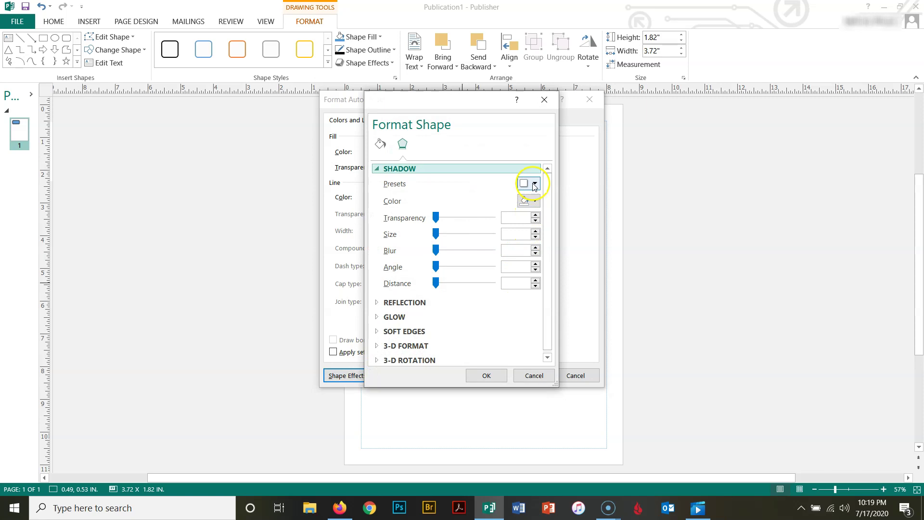
pyautogui.click(534, 184)
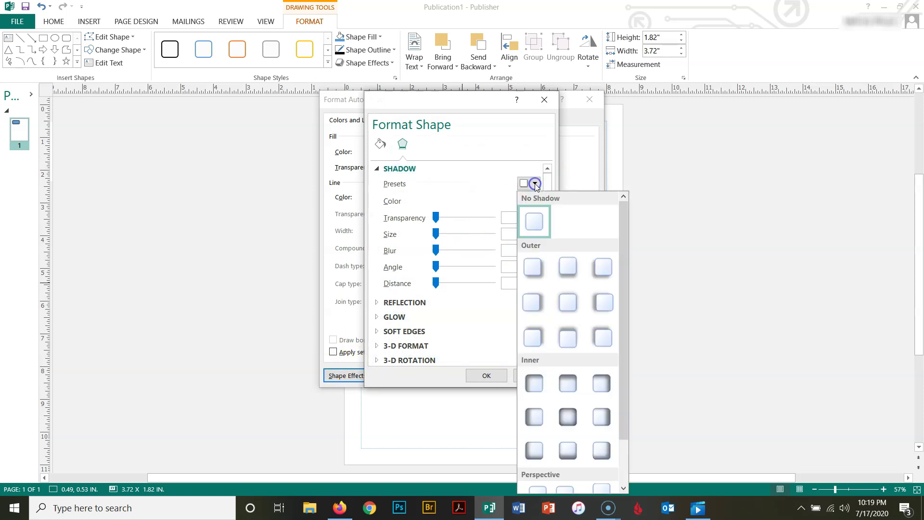
pyautogui.click(566, 308)
pyautogui.click(487, 376)
pyautogui.click(515, 378)
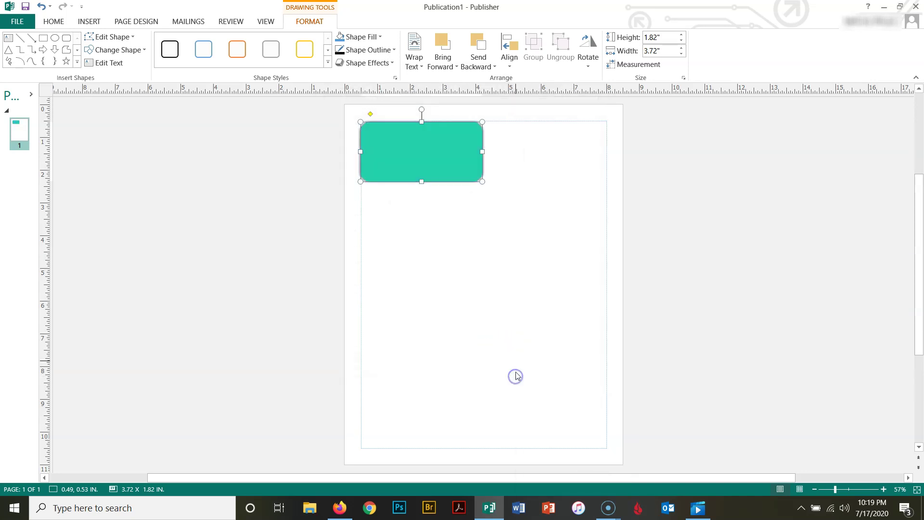
# Move the green rectangle down to about 0.74, 1.52 in and place a duplicate overlapping its lower-right part.
pyautogui.click(478, 260)
pyautogui.moveTo(439, 159); pyautogui.dragTo(448, 191)
pyautogui.click(472, 290)
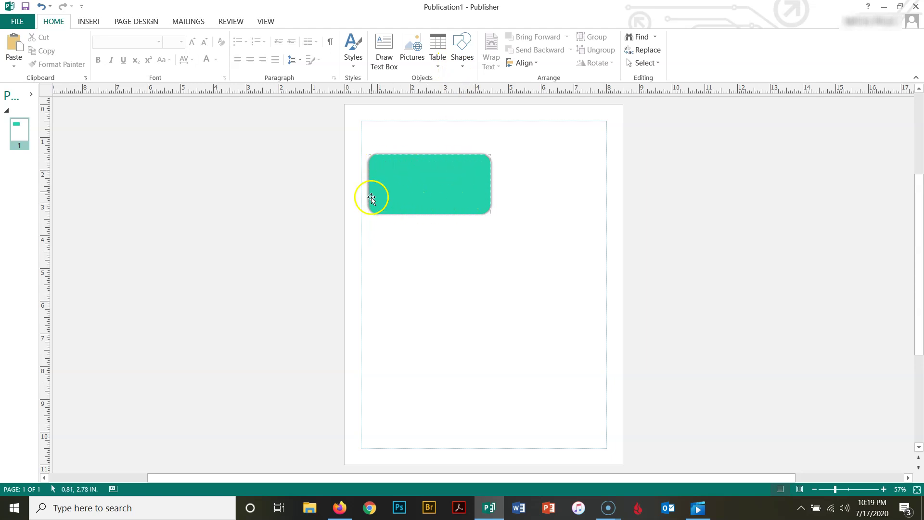
pyautogui.click(414, 186)
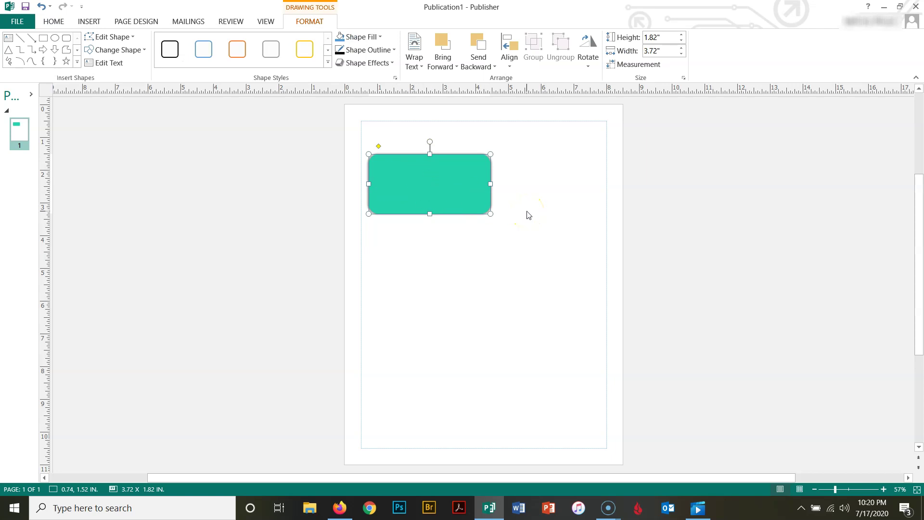
pyautogui.moveTo(437, 190); pyautogui.dragTo(470, 236)
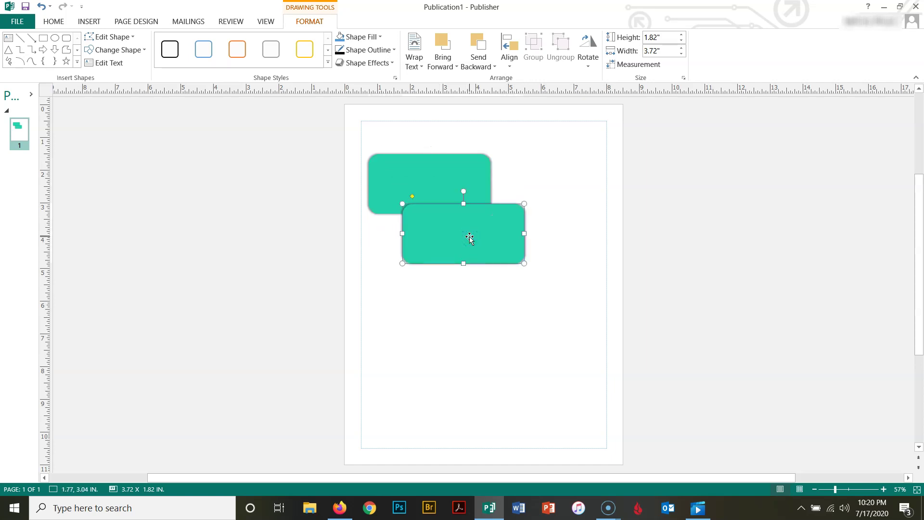
# Remove the duplicate rectangle's fill and give it a white outline 5 pt wide.
pyautogui.rightClick(470, 237)
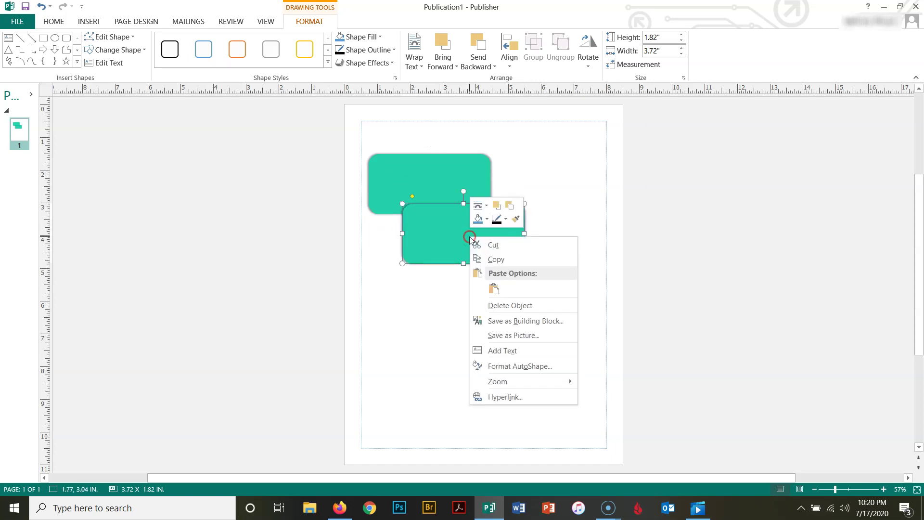
pyautogui.click(509, 368)
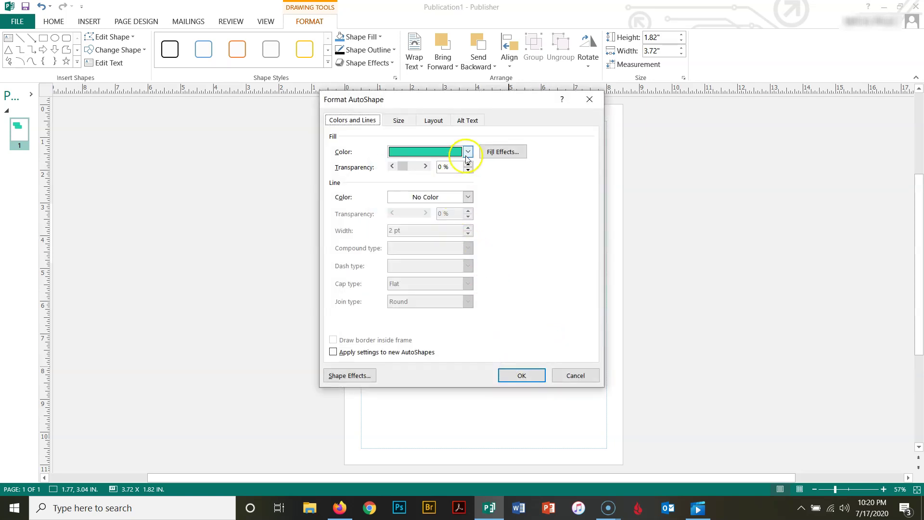
pyautogui.click(467, 153)
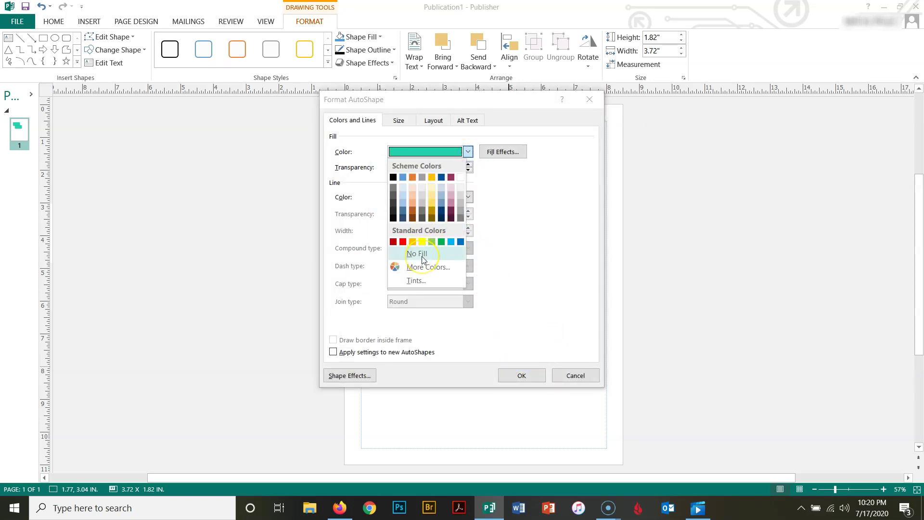
pyautogui.click(423, 259)
pyautogui.click(429, 197)
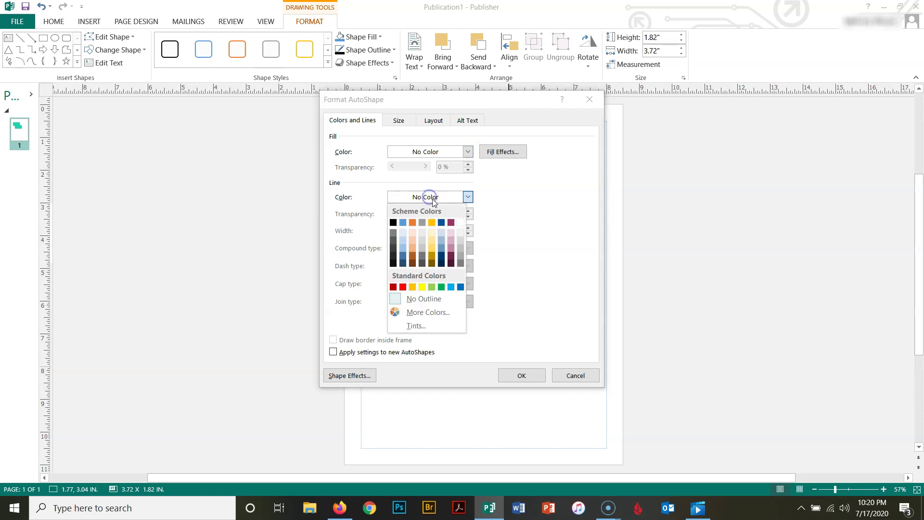
pyautogui.click(461, 223)
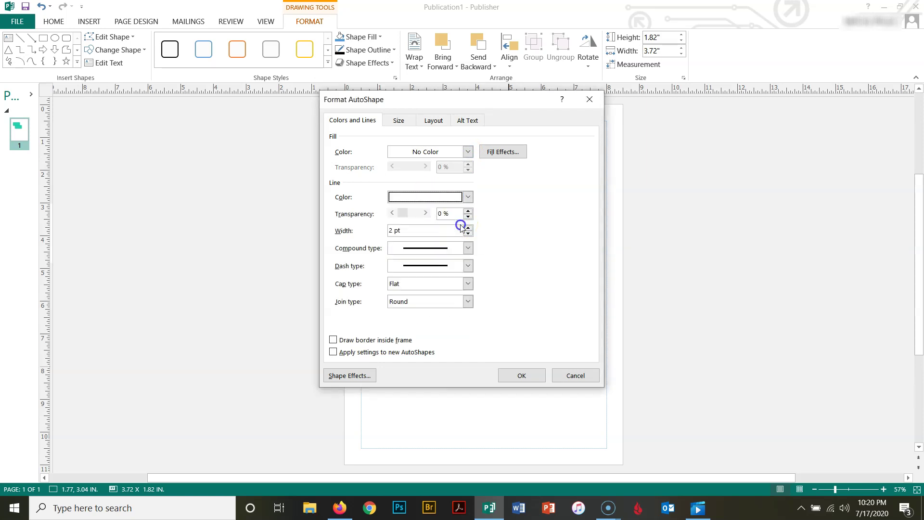
pyautogui.doubleClick(390, 232)
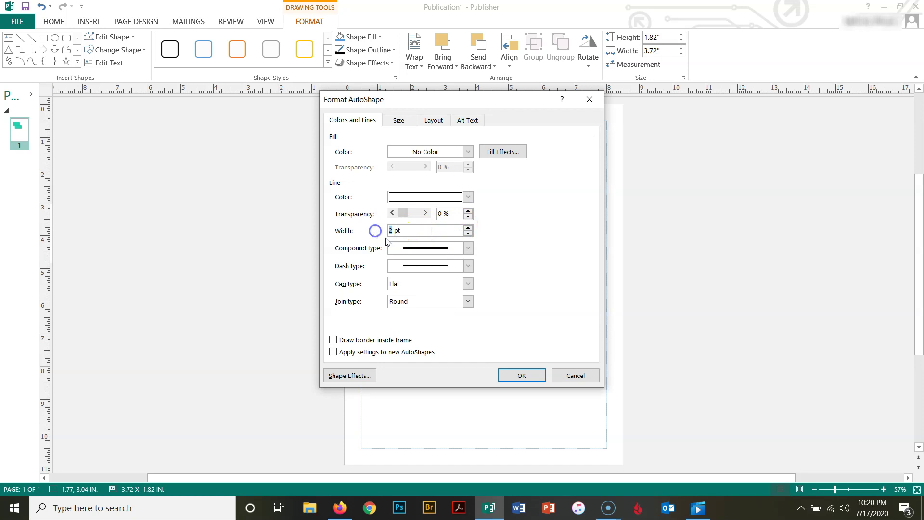
pyautogui.write('5')
# Set the duplicate rectangle's shadow preset to No Shadow and apply the formatting.
pyautogui.click(363, 377)
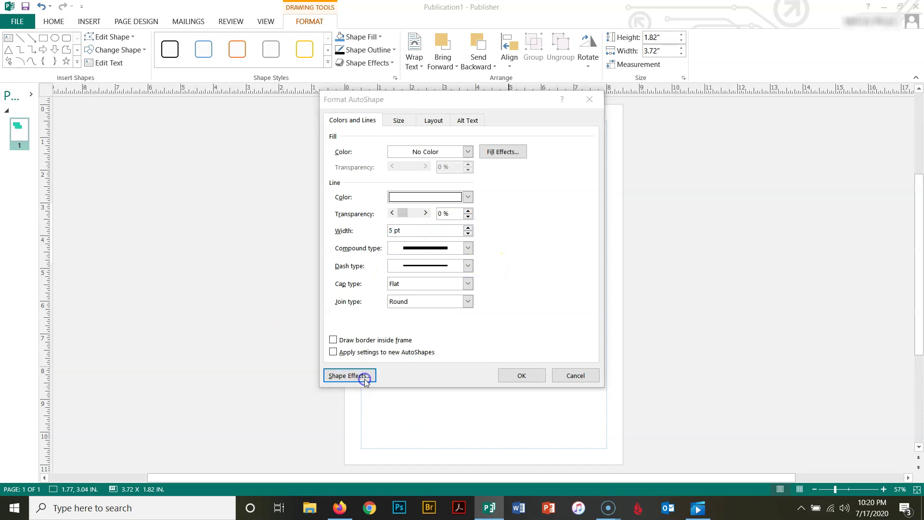
pyautogui.click(534, 183)
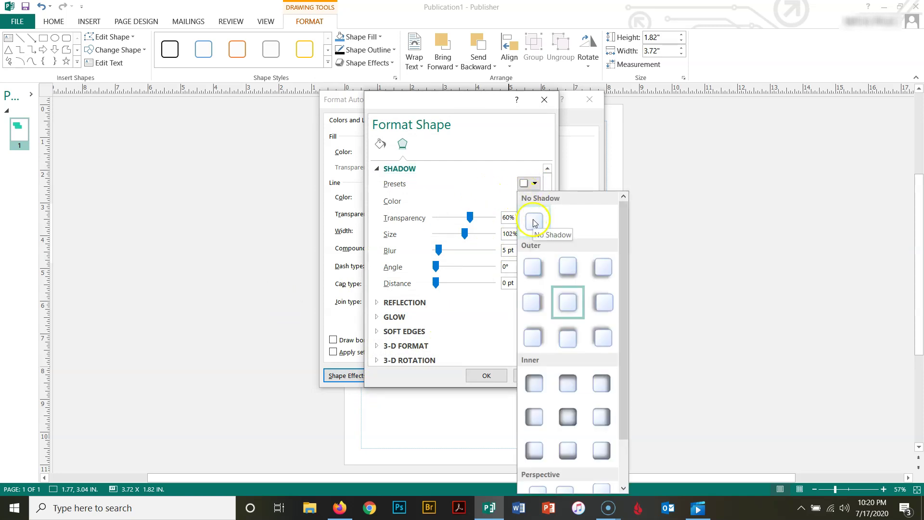
pyautogui.click(533, 220)
pyautogui.click(487, 376)
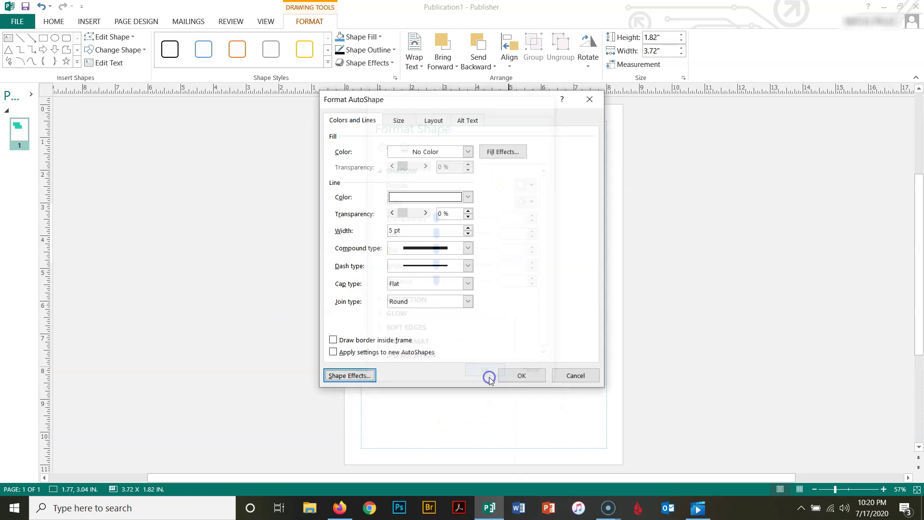
pyautogui.click(508, 375)
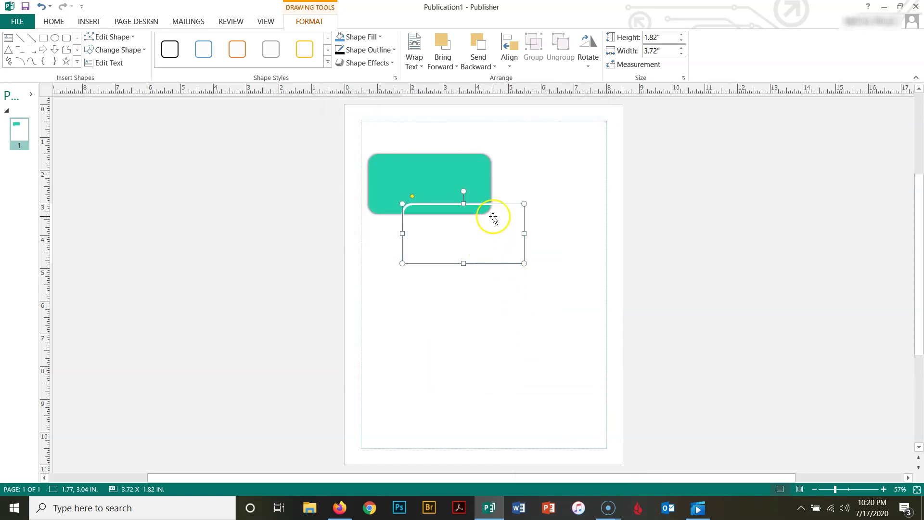
# Move the white outlined rectangle onto the green one and shrink it to fit inside as an inner border.
pyautogui.moveTo(517, 205); pyautogui.dragTo(496, 179)
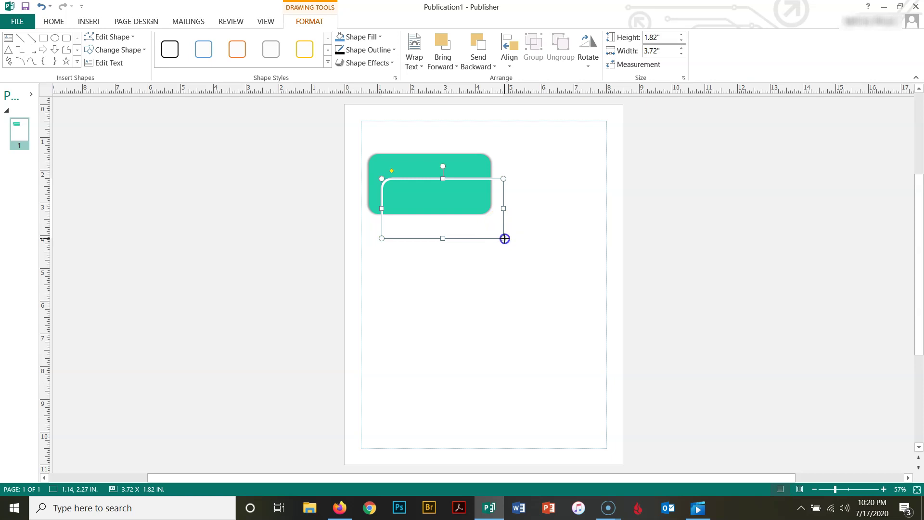
pyautogui.moveTo(504, 239); pyautogui.dragTo(471, 208)
# Select both rectangles and align them to each other with Align Center and Align Middle.
pyautogui.keyDown('shift'); pyautogui.click(490, 204); pyautogui.keyUp('shift')
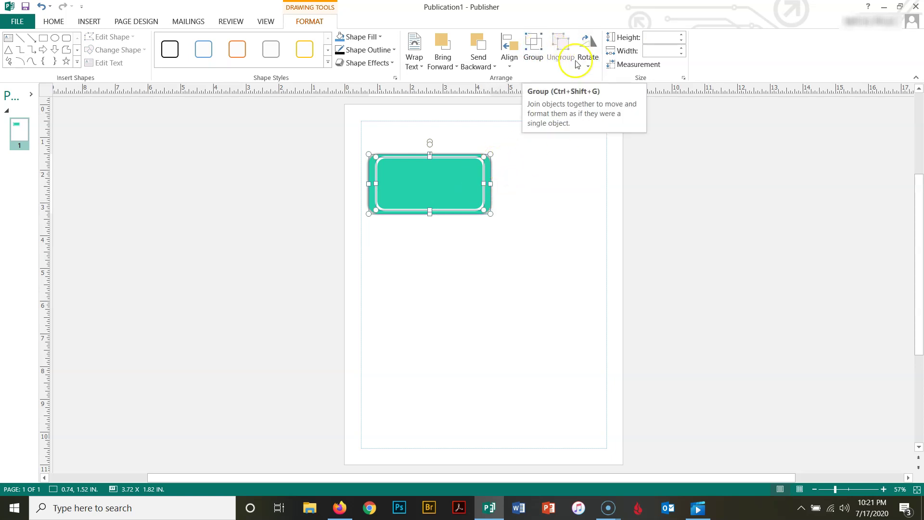
pyautogui.click(509, 66)
pyautogui.click(530, 91)
pyautogui.click(510, 66)
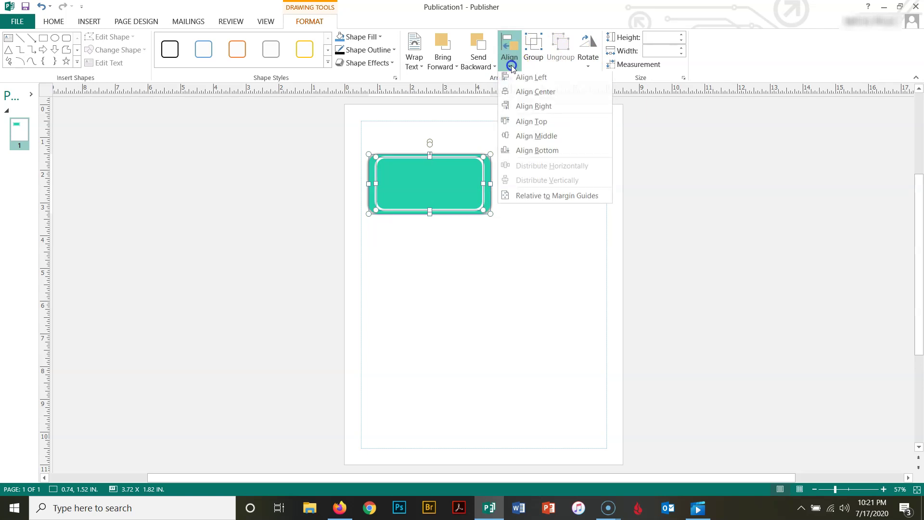
pyautogui.click(519, 137)
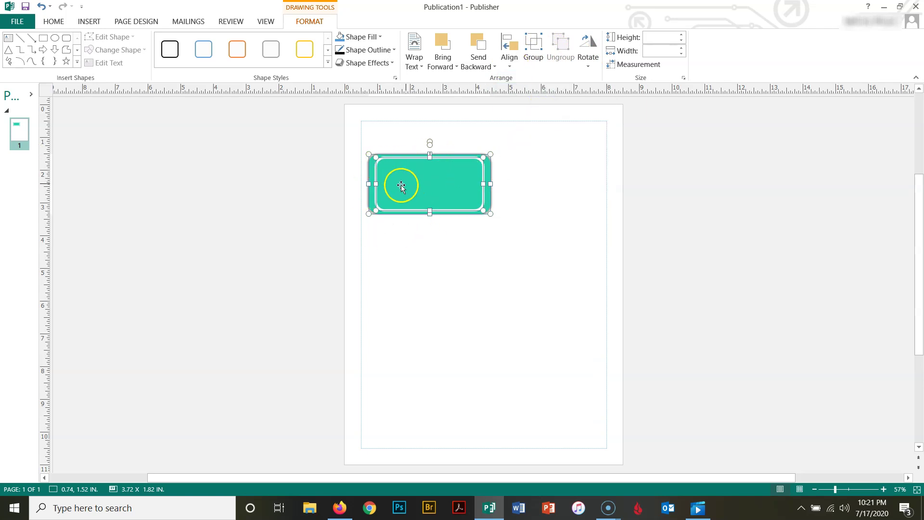
pyautogui.click(501, 188)
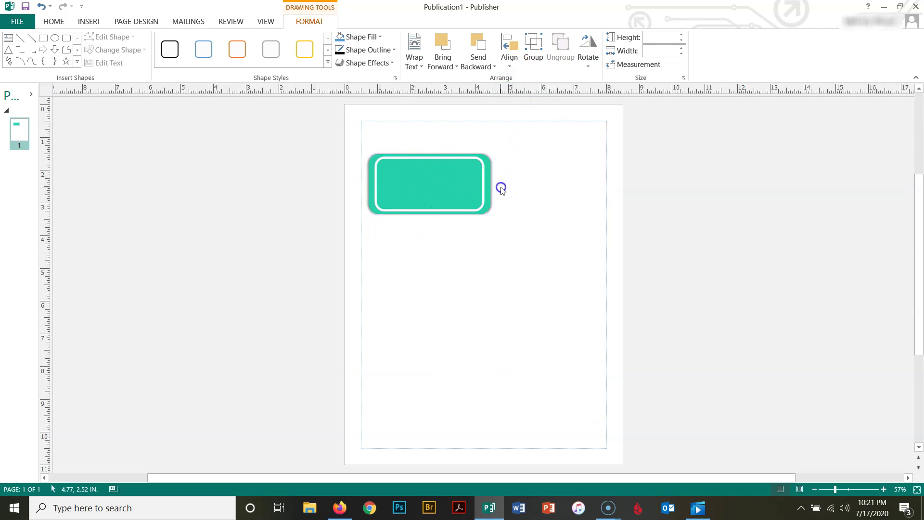
# Reduce the inner white rectangle's height to about 1.38" by pulling in its upper and lower edges.
pyautogui.click(427, 163)
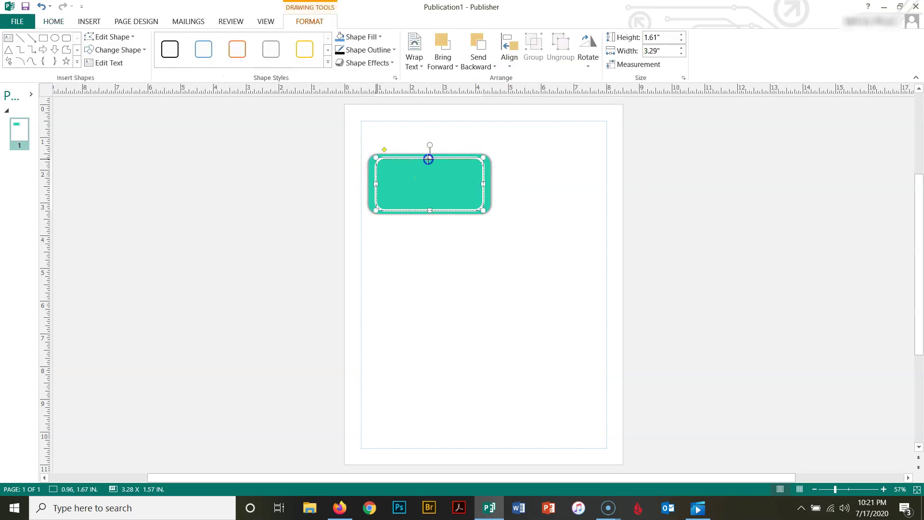
pyautogui.moveTo(427, 160); pyautogui.dragTo(428, 164)
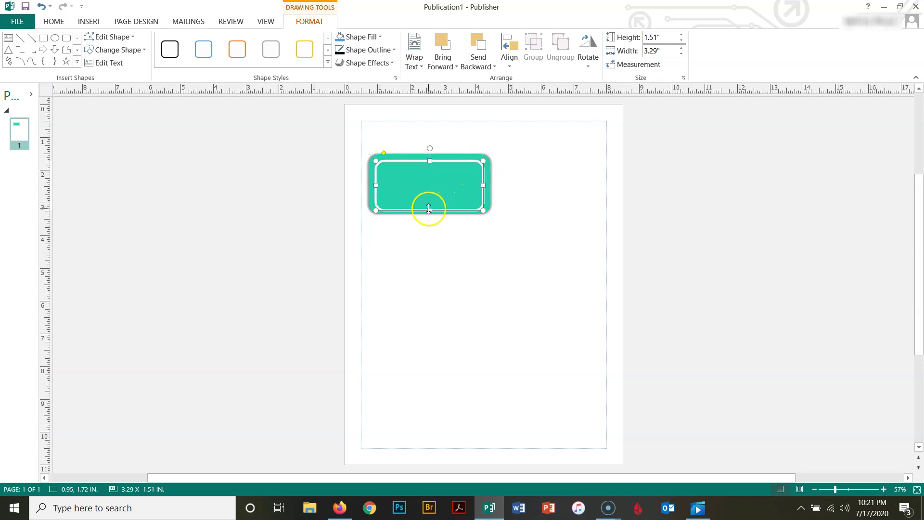
pyautogui.moveTo(430, 205); pyautogui.dragTo(430, 209)
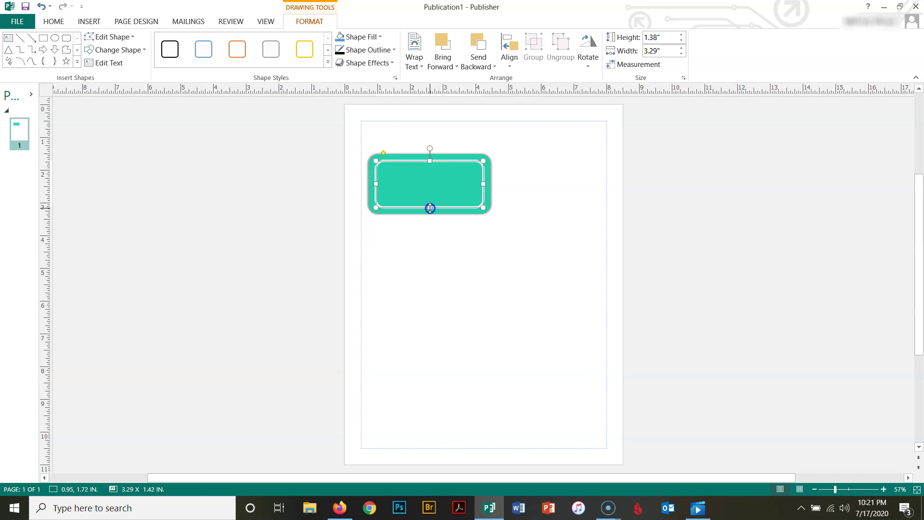
# Select the white outlined rectangle and the teal one and realign them with Align Center and Align Middle.
pyautogui.keyDown('ctrl'); pyautogui.click(485, 193); pyautogui.keyUp('ctrl')
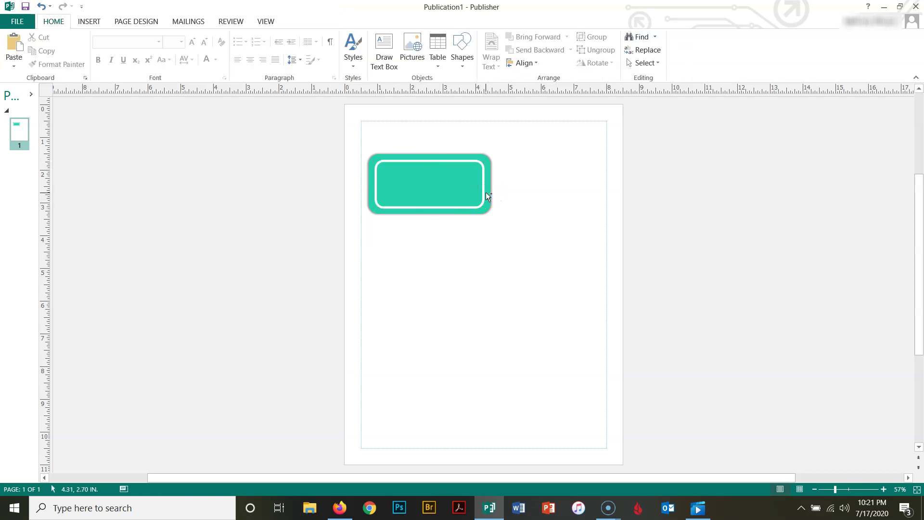
pyautogui.click(486, 192)
pyautogui.keyDown('ctrl'); pyautogui.click(489, 194); pyautogui.keyUp('ctrl')
pyautogui.click(509, 62)
pyautogui.click(517, 95)
pyautogui.click(510, 62)
pyautogui.click(525, 139)
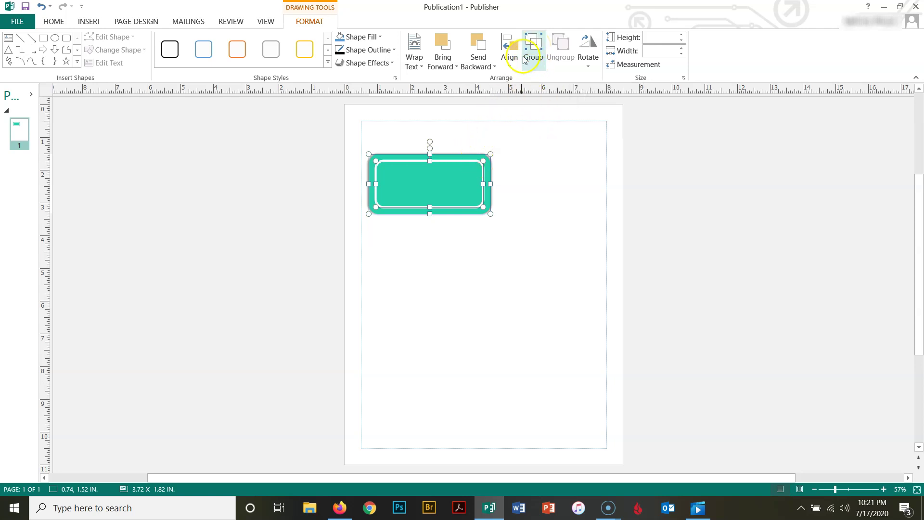
# Group the two rectangles and move the group to the upper-left corner of the page margins.
pyautogui.click(539, 50)
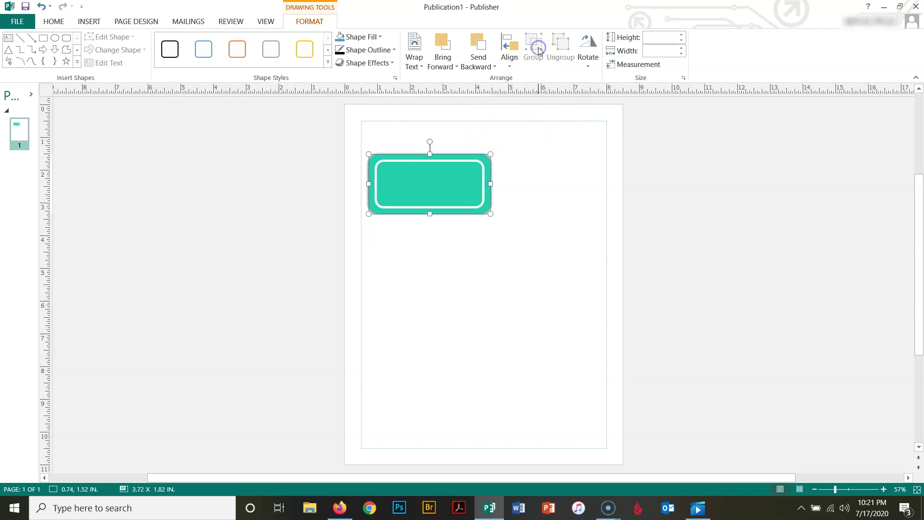
pyautogui.click(492, 228)
pyautogui.moveTo(408, 207); pyautogui.dragTo(404, 168)
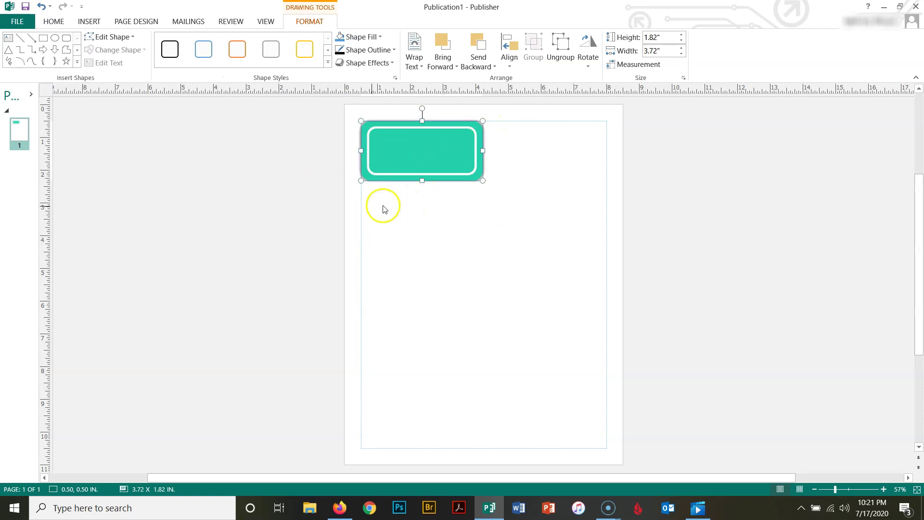
# Draw a text box about 2.97" by 1.16" inside the white border and align its text to the center.
pyautogui.click(153, 153)
pyautogui.click(88, 22)
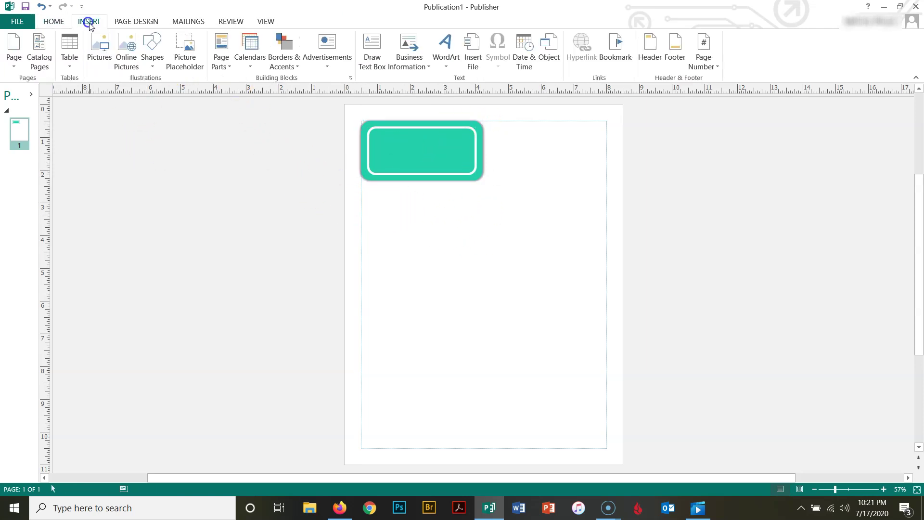
pyautogui.click(375, 49)
pyautogui.moveTo(373, 132); pyautogui.dragTo(469, 171)
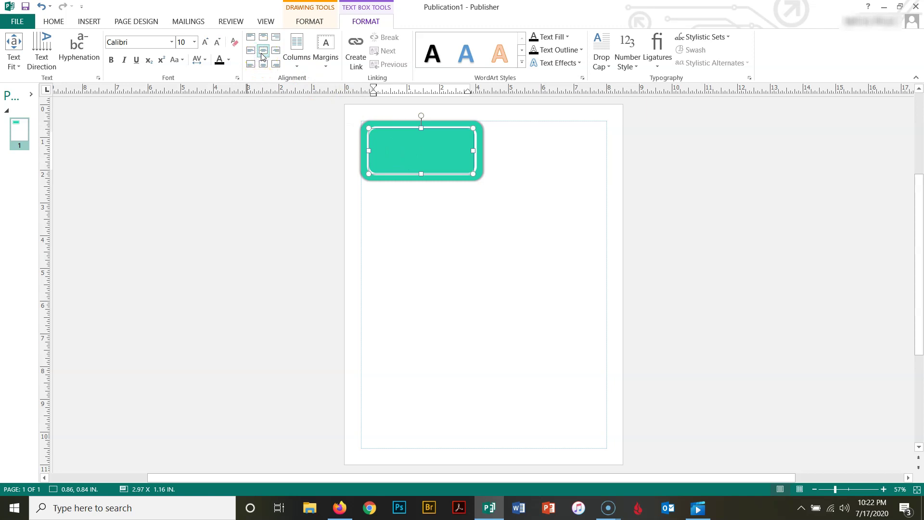
# Set the text box font to KG Red Hands at size 22 and enter "READING".
pyautogui.click(195, 41)
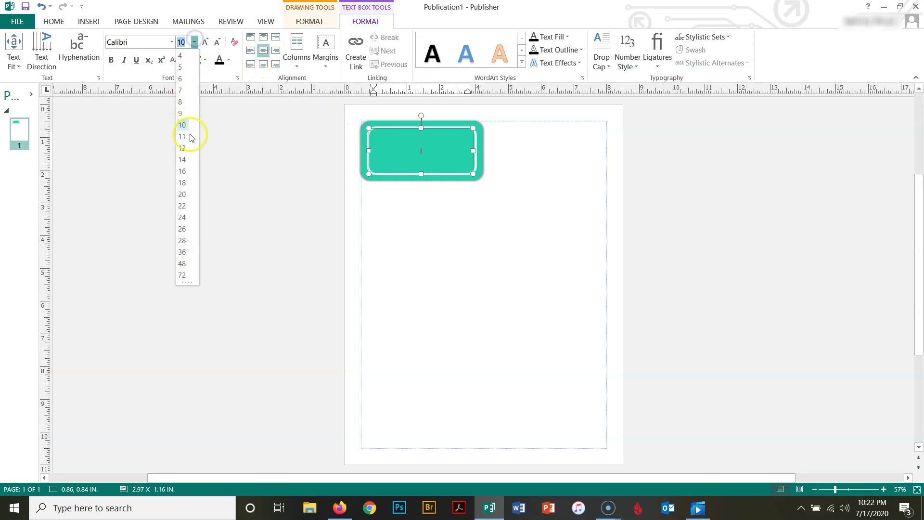
pyautogui.click(184, 183)
pyautogui.click(195, 42)
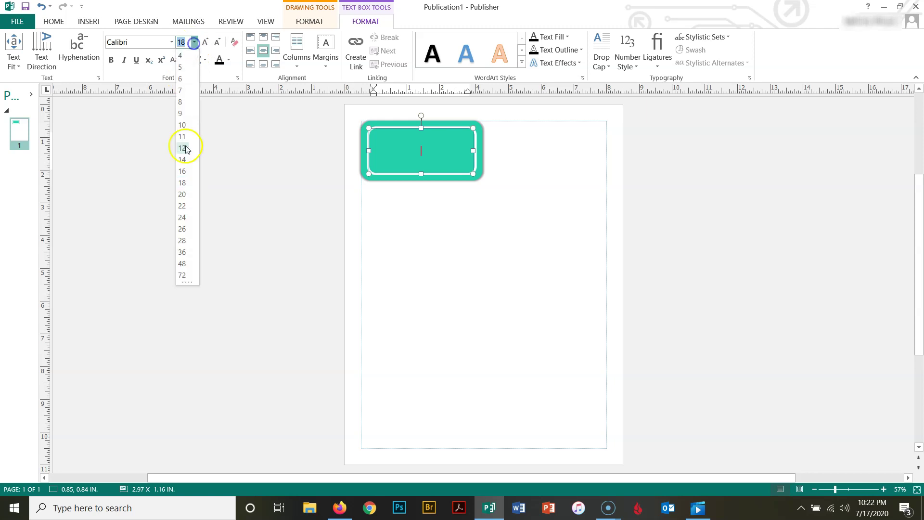
pyautogui.click(183, 206)
pyautogui.click(141, 41)
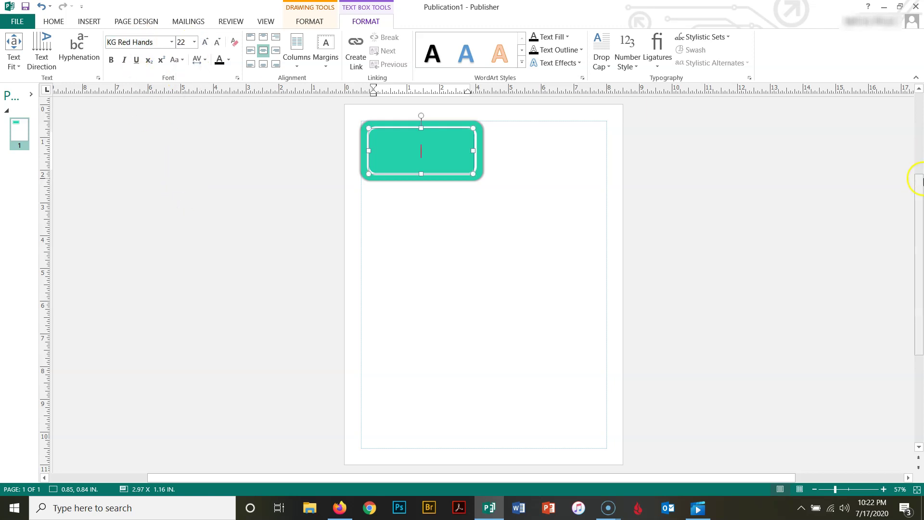
pyautogui.press('capslock')
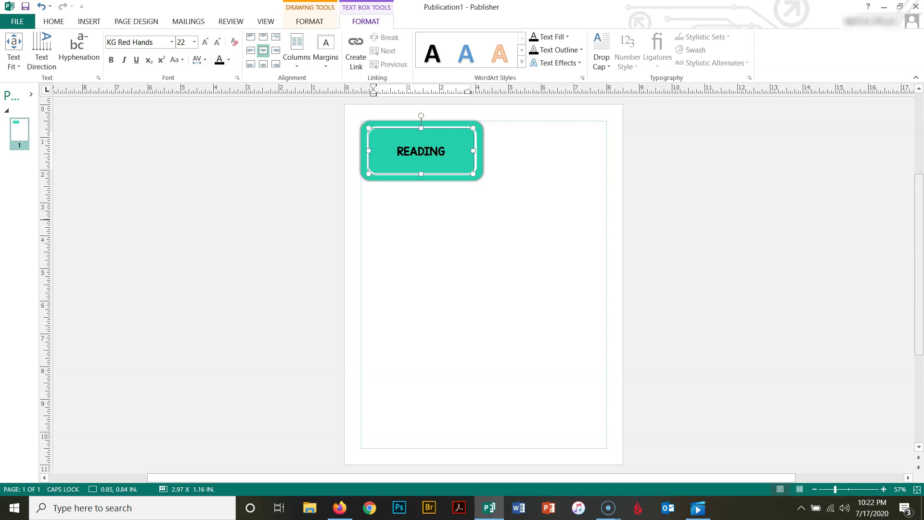
# Make the READING text white and set its font size to 36.
pyautogui.moveTo(455, 159); pyautogui.dragTo(367, 149)
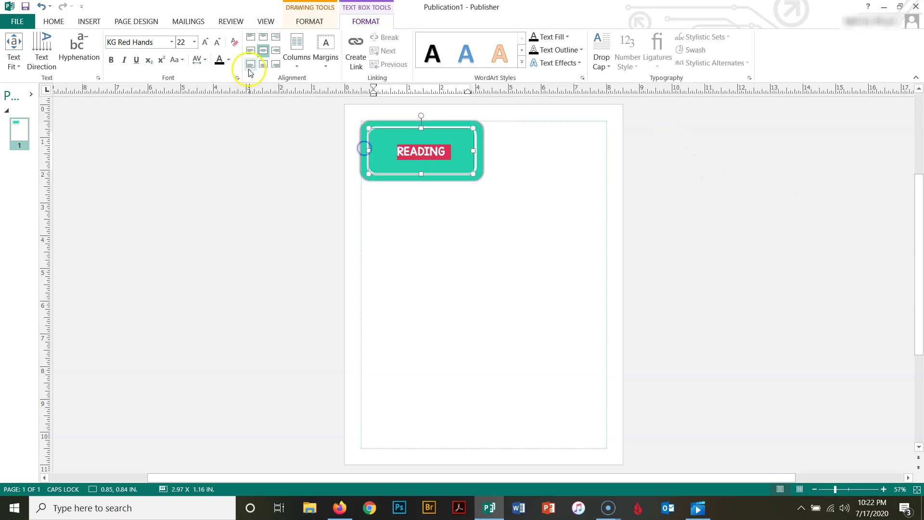
pyautogui.click(228, 61)
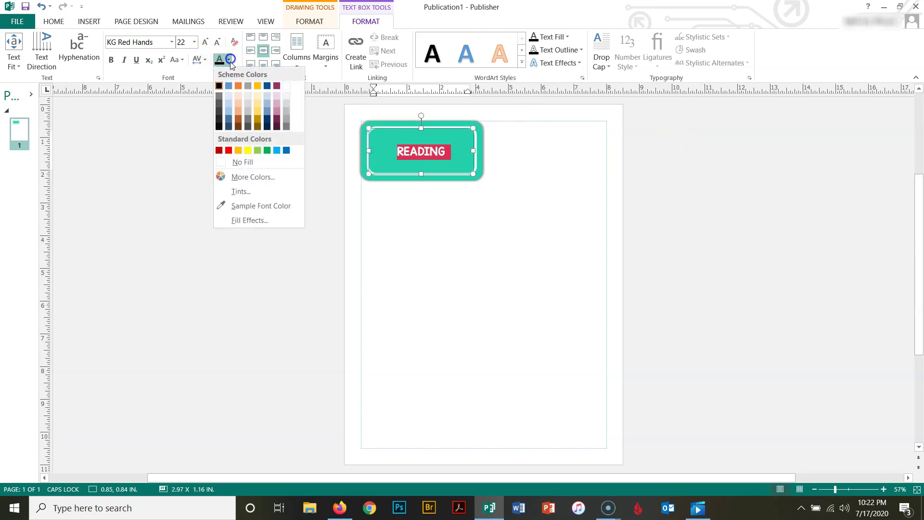
pyautogui.click(286, 86)
pyautogui.click(194, 42)
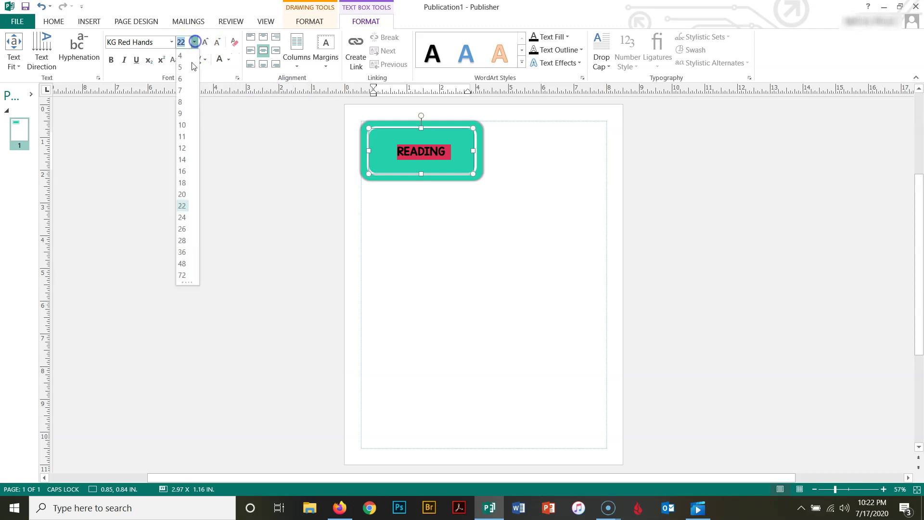
pyautogui.click(182, 252)
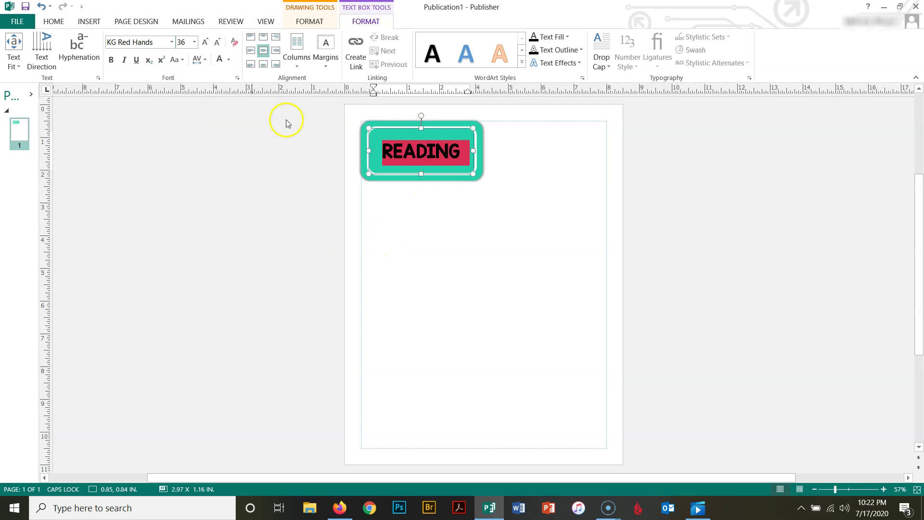
# Apply a shadow preset to the READING text with 60% transparency, 102% size, 5 pt blur and 0 pt distance.
pyautogui.click(237, 78)
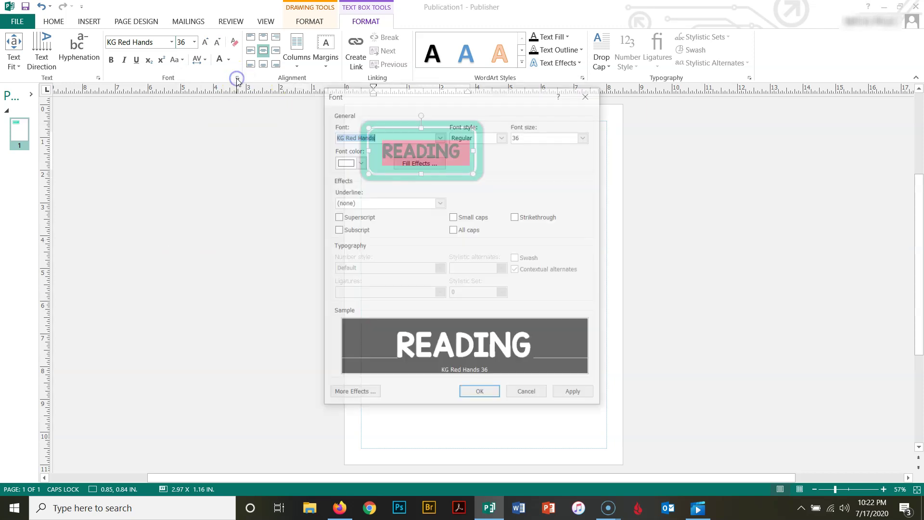
pyautogui.click(366, 395)
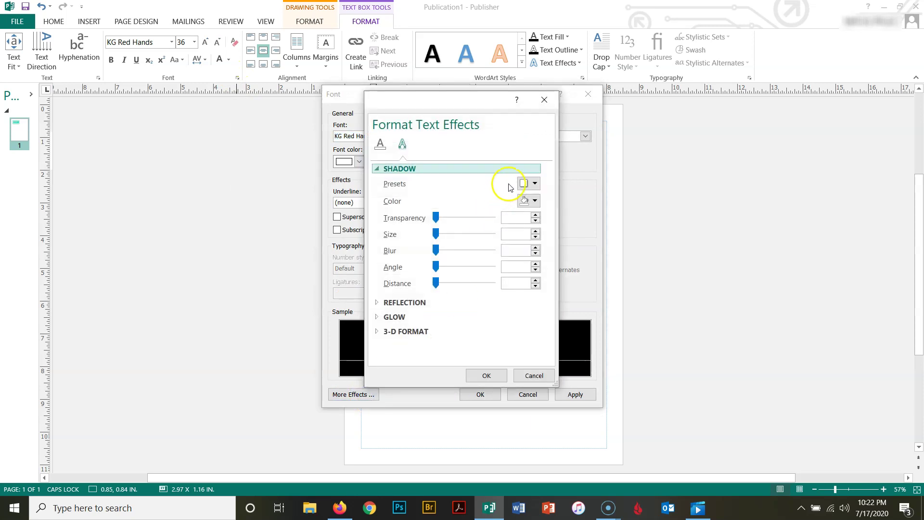
pyautogui.click(527, 183)
pyautogui.click(563, 302)
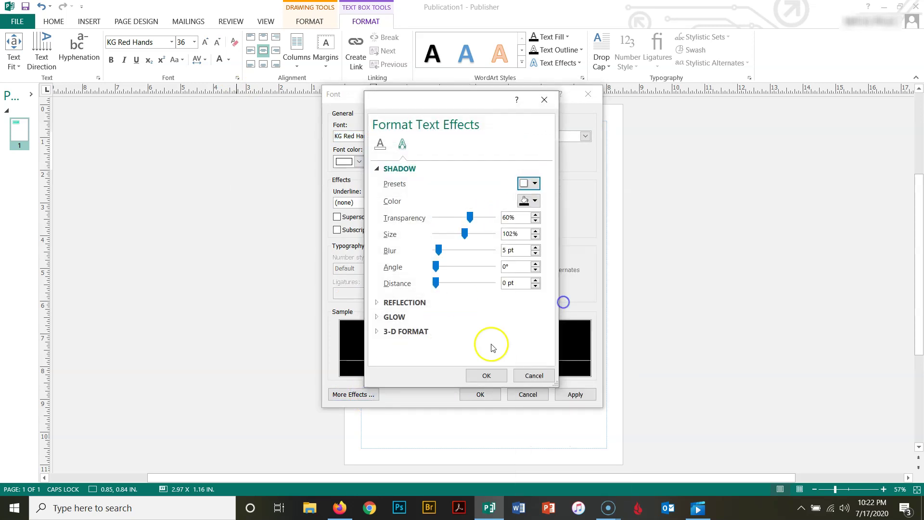
pyautogui.click(487, 375)
pyautogui.click(480, 395)
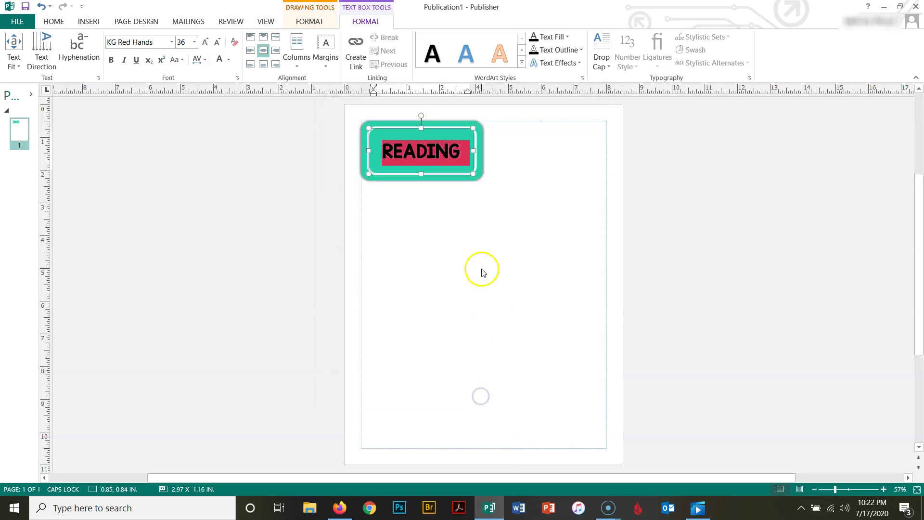
pyautogui.click(483, 270)
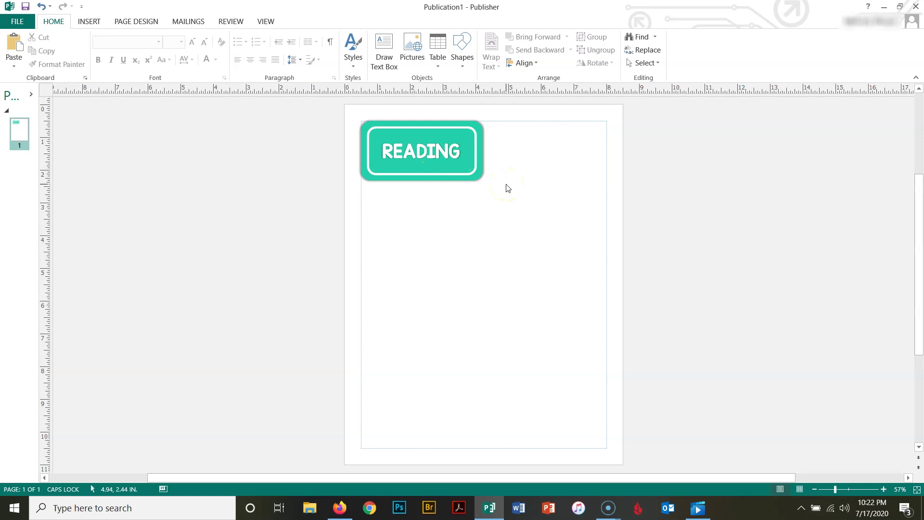
# Group the READING text box with the label shapes and shift the whole label slightly to the right.
pyautogui.click(427, 132)
pyautogui.click(438, 160)
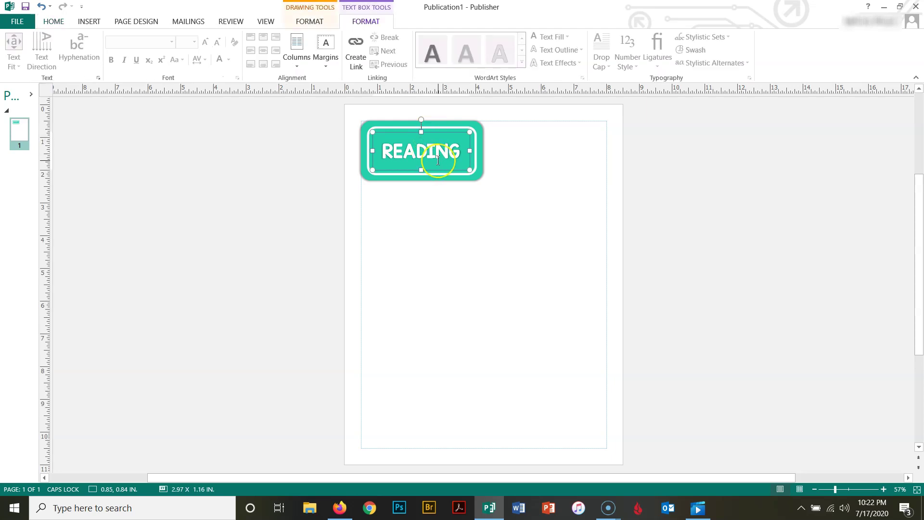
pyautogui.keyDown('shift'); pyautogui.click(475, 133); pyautogui.keyUp('shift')
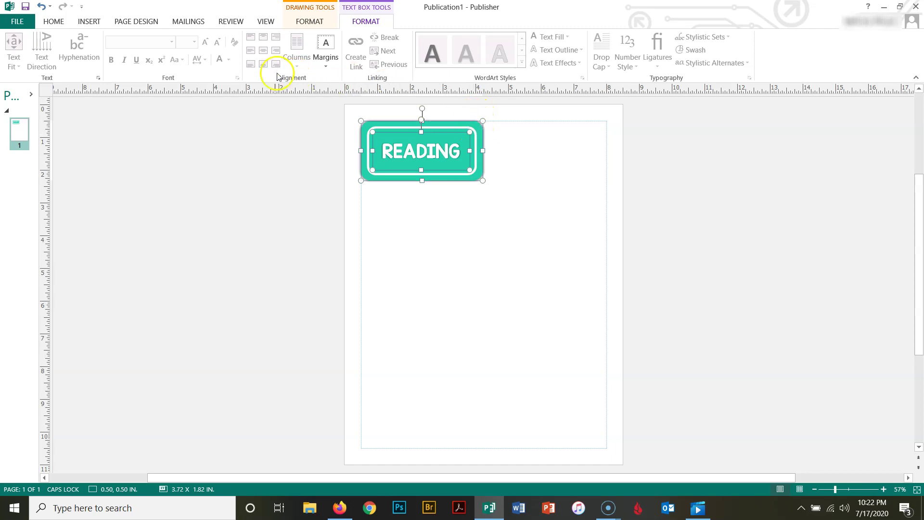
pyautogui.click(310, 22)
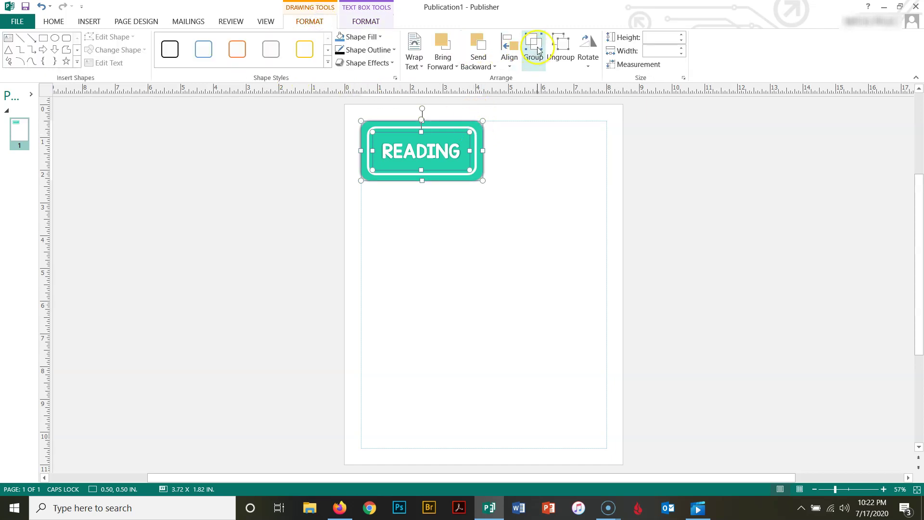
pyautogui.click(534, 48)
pyautogui.click(450, 218)
pyautogui.click(472, 170)
pyautogui.moveTo(472, 170)
pyautogui.mouseDown()
pyautogui.moveTo(597, 237)
pyautogui.moveTo(582, 284)
pyautogui.moveTo(479, 175)
pyautogui.mouseUp()
pyautogui.click(489, 247)
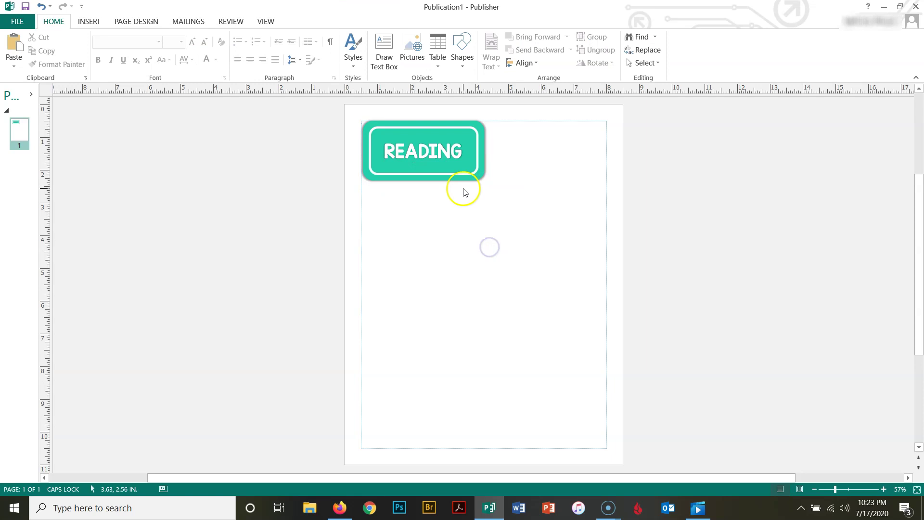
# Save the grouped label as a PNG picture named Picture1 in the Digital Classroom folder on the Desktop.
pyautogui.click(459, 175)
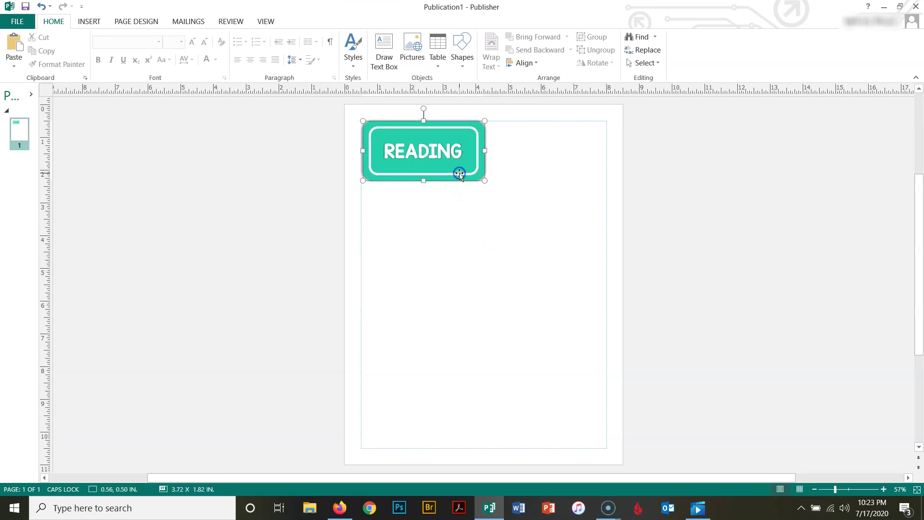
pyautogui.rightClick(460, 174)
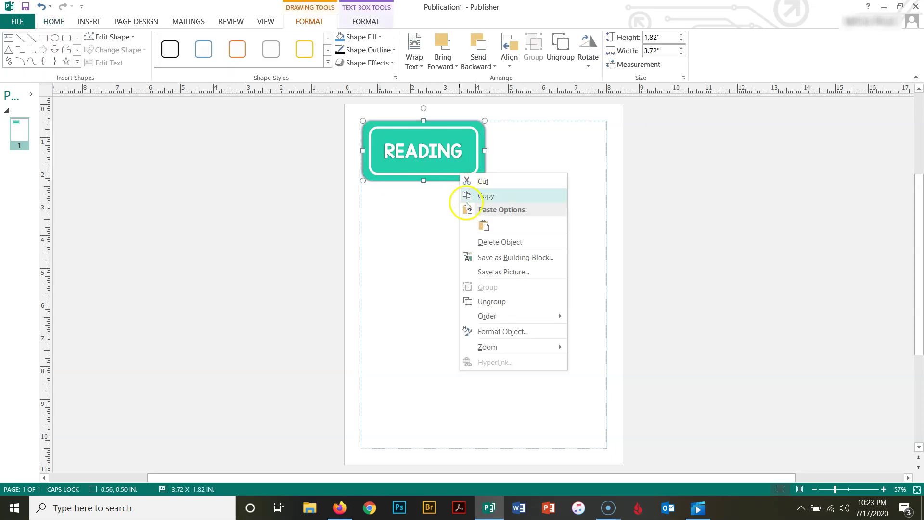
pyautogui.click(486, 272)
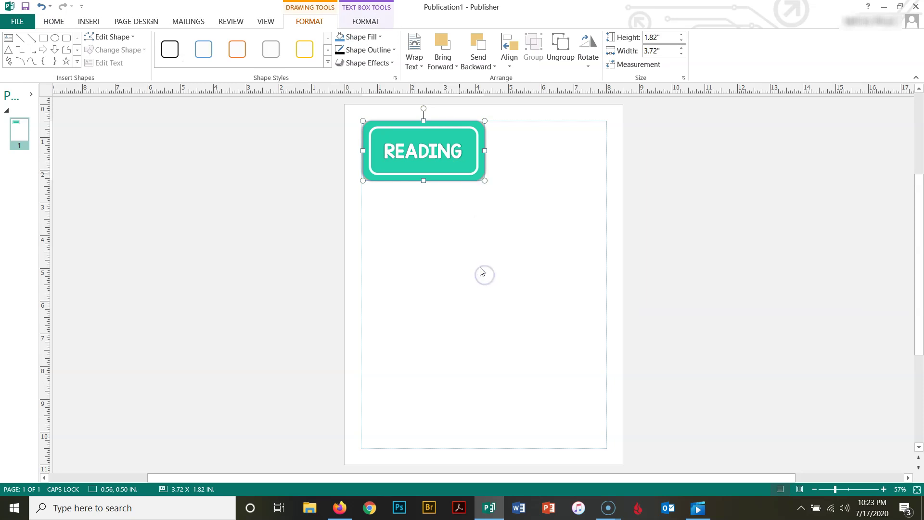
pyautogui.click(111, 123)
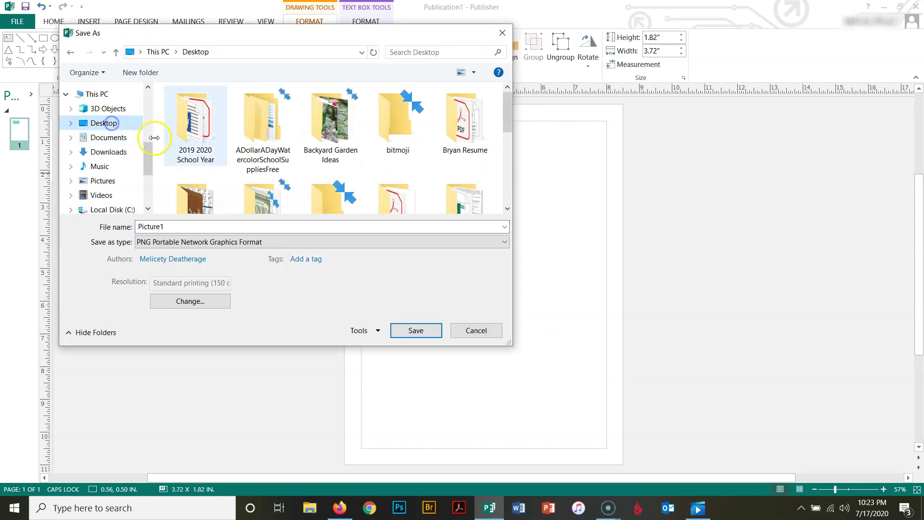
pyautogui.scroll(-1, 407, 150)
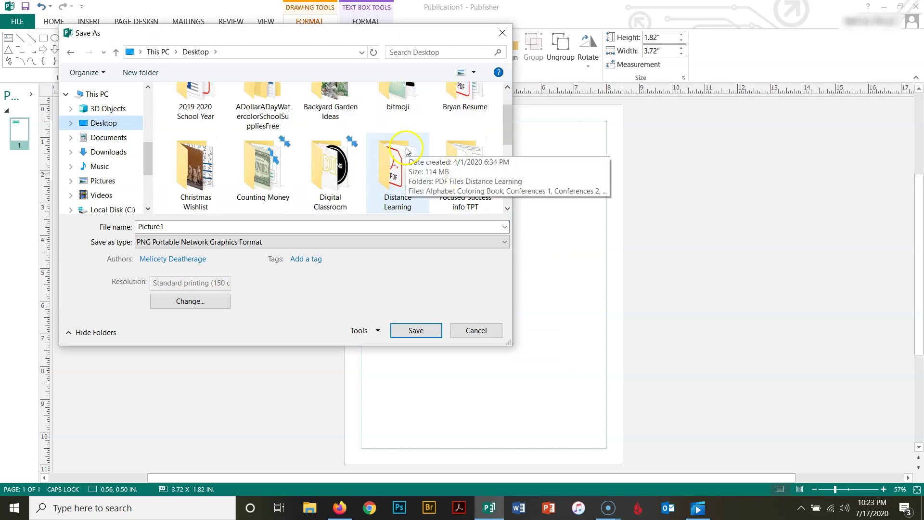
pyautogui.doubleClick(334, 186)
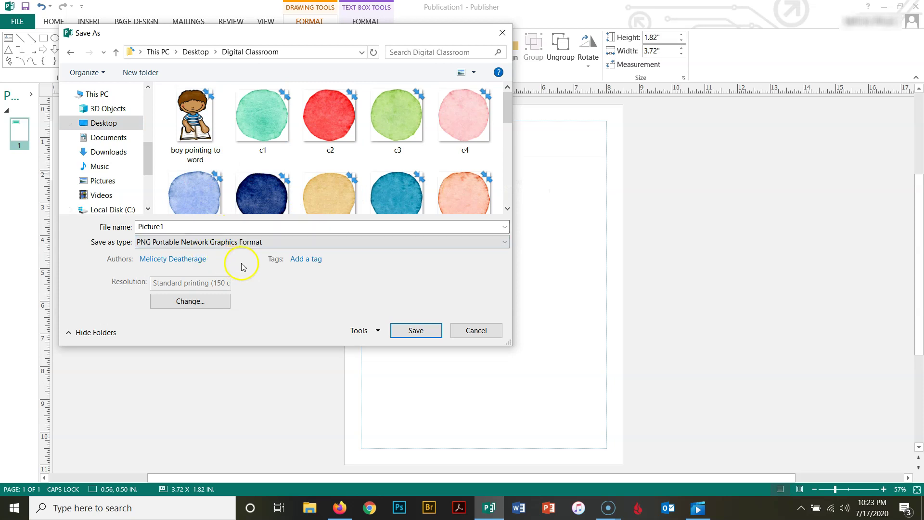
pyautogui.click(419, 330)
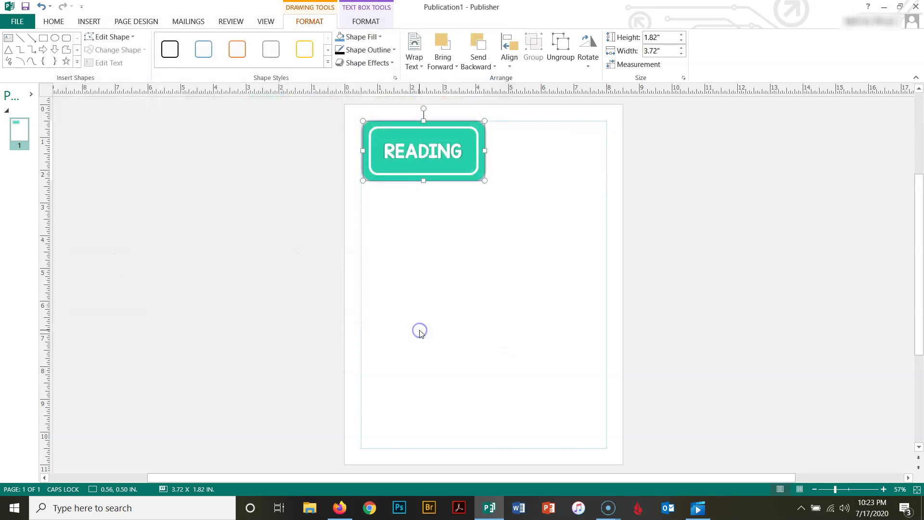
# Insert the Picture1 image from the Digital Classroom folder and place it near the page's upper-right corner.
pyautogui.click(417, 274)
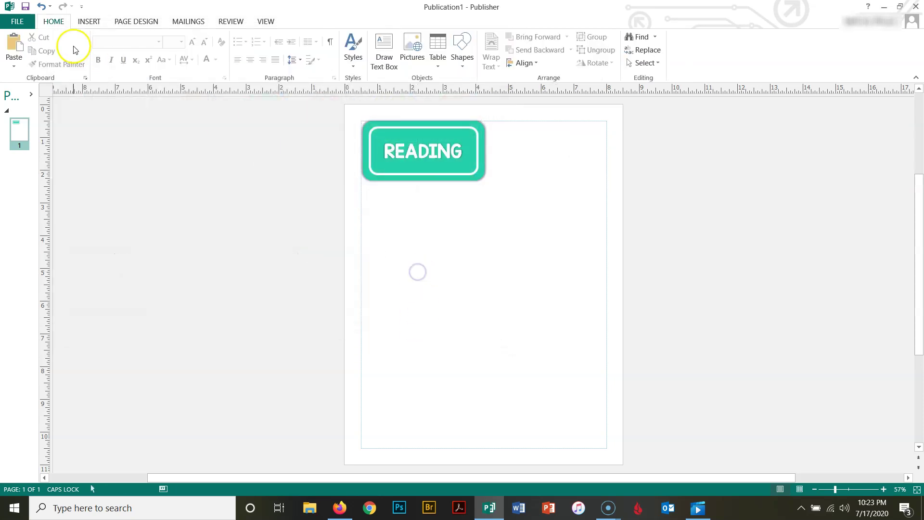
pyautogui.click(88, 21)
pyautogui.click(98, 45)
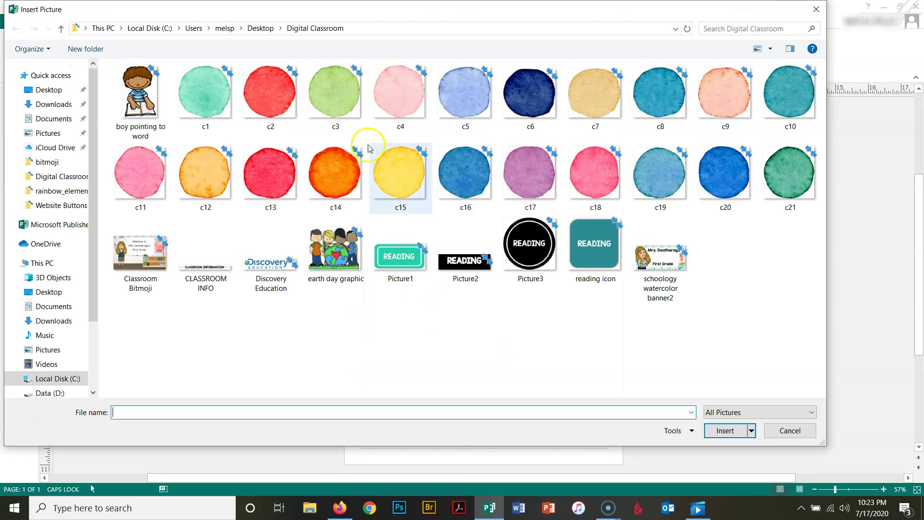
pyautogui.click(409, 263)
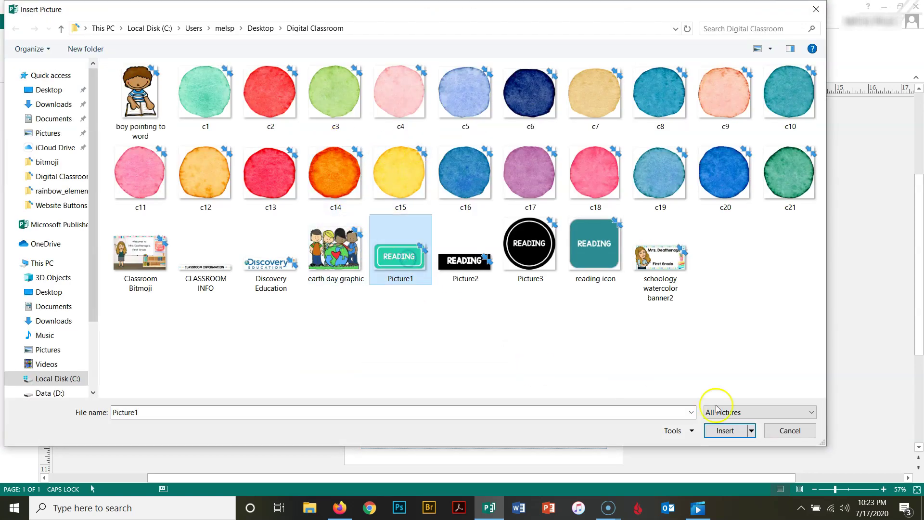
pyautogui.click(732, 430)
pyautogui.moveTo(501, 267); pyautogui.dragTo(592, 167)
# Move the inserted READING picture around the page and off its right edge, and delete it.
pyautogui.click(456, 155)
pyautogui.click(470, 170)
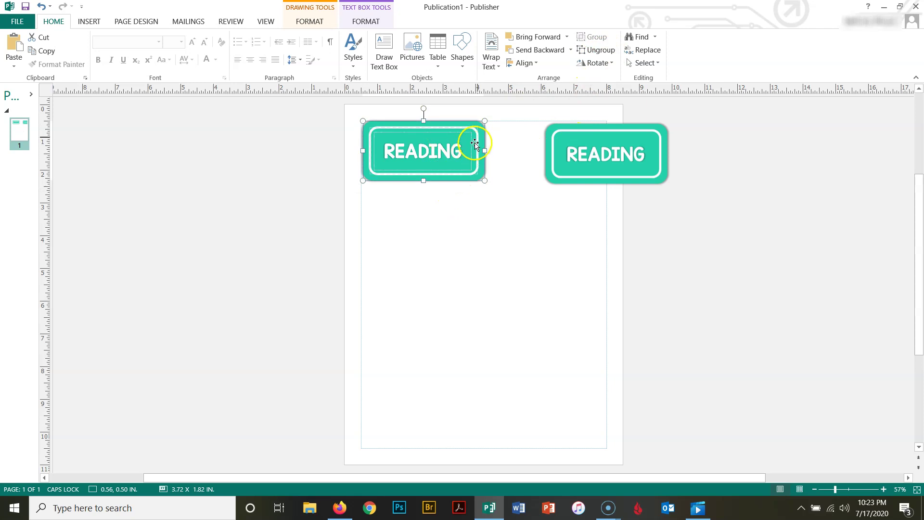
pyautogui.click(582, 151)
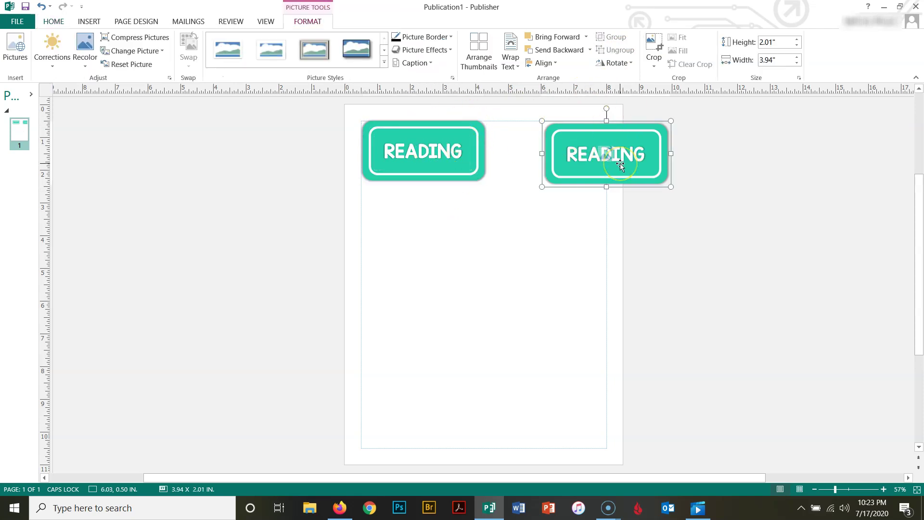
pyautogui.moveTo(620, 165); pyautogui.dragTo(532, 269)
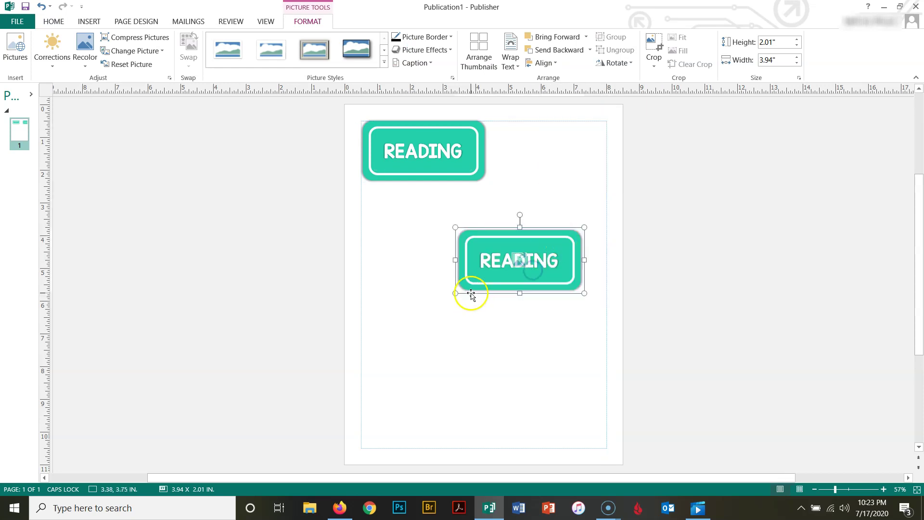
pyautogui.moveTo(553, 277); pyautogui.dragTo(726, 164)
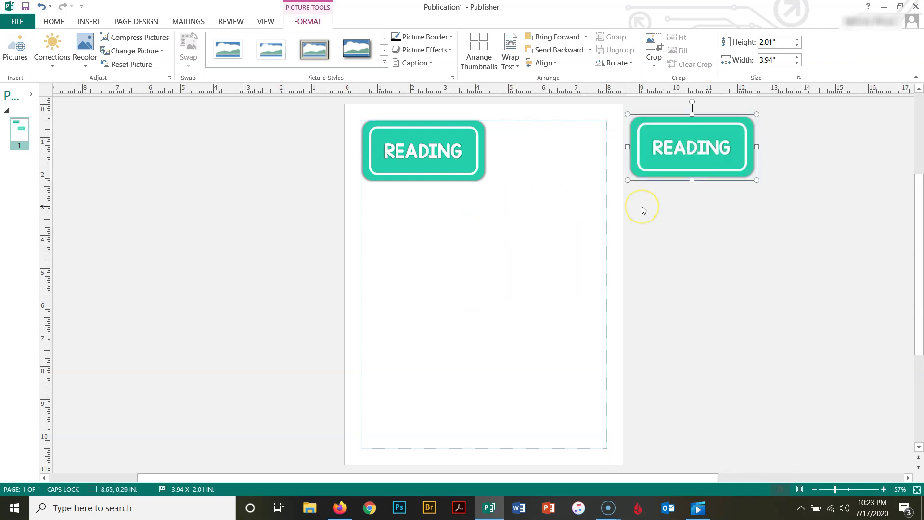
pyautogui.press('Delete')
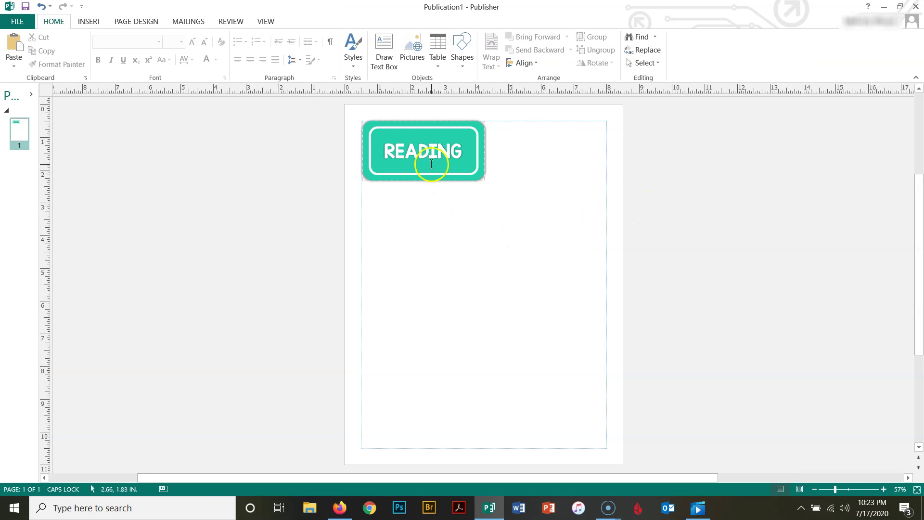
# Move the grouped READING label off the page's right edge and draw a circle about 3.33 in wide in the page's upper-left area.
pyautogui.moveTo(432, 177); pyautogui.dragTo(706, 177)
pyautogui.click(476, 216)
pyautogui.click(462, 68)
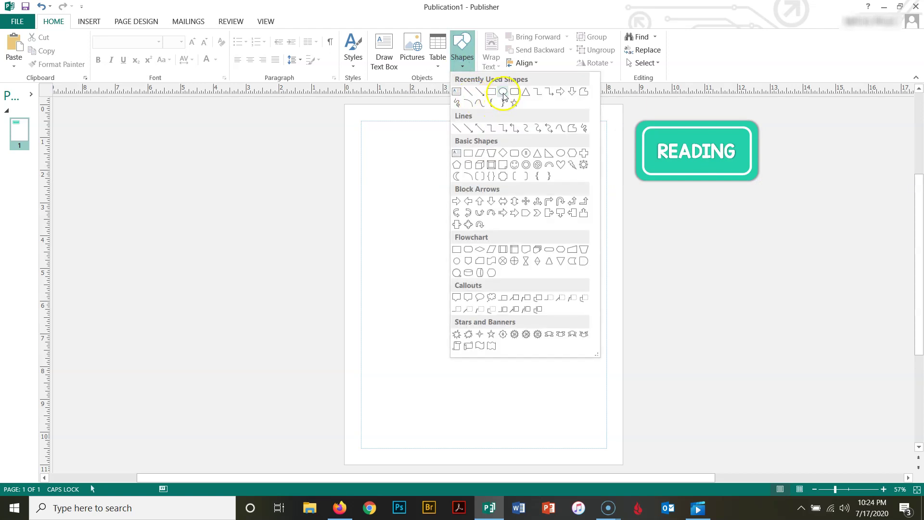
pyautogui.click(503, 92)
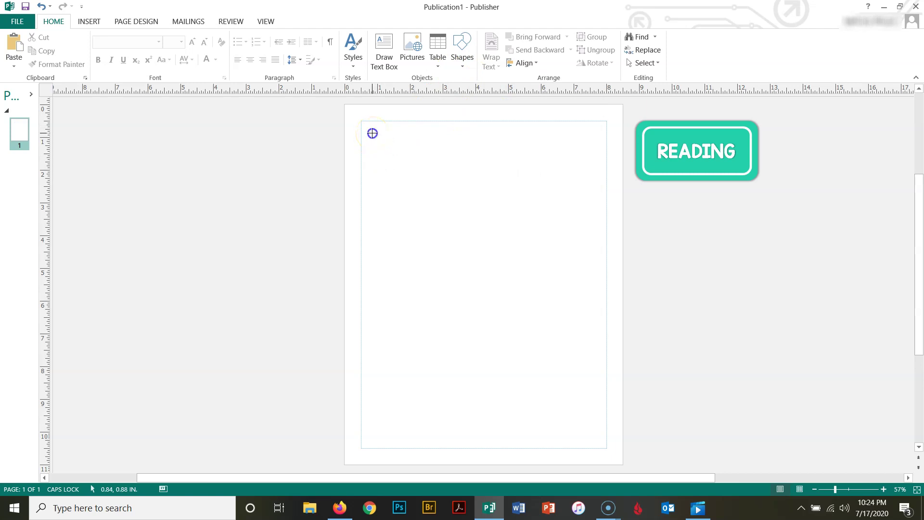
pyautogui.moveTo(391, 162); pyautogui.dragTo(433, 241)
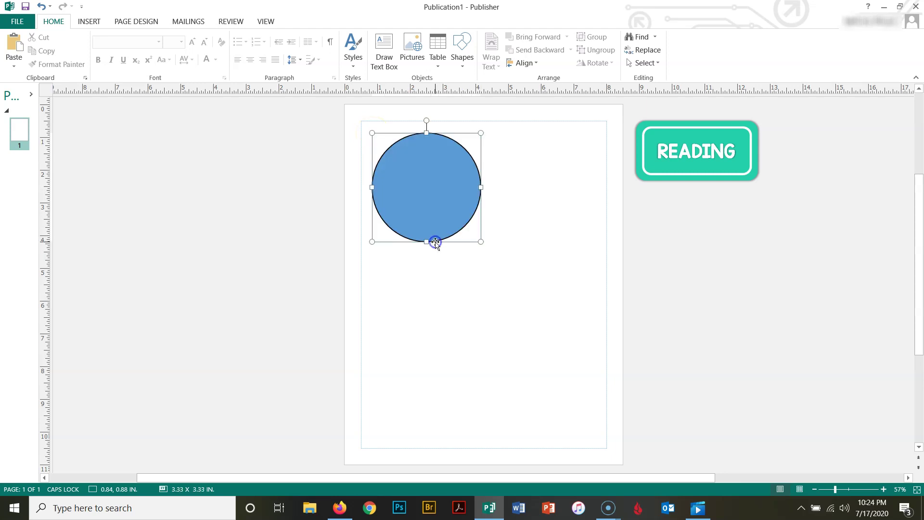
# Set the circle's fill to No Fill and its line to No Outline in the AutoShape formatting.
pyautogui.rightClick(438, 205)
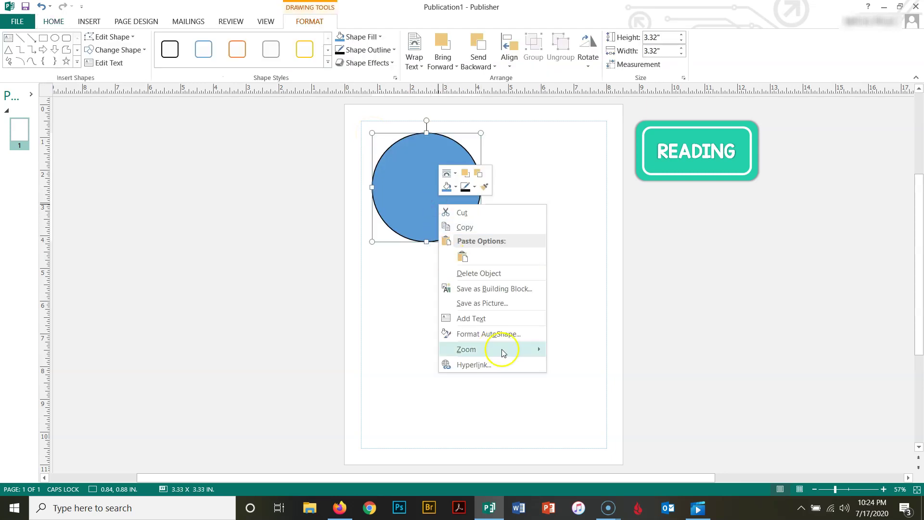
pyautogui.click(484, 339)
pyautogui.click(469, 152)
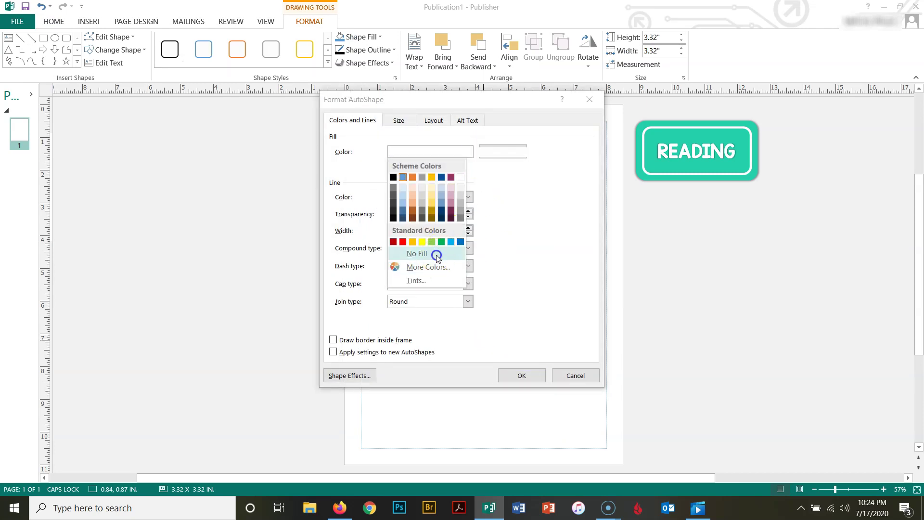
pyautogui.click(415, 254)
pyautogui.click(468, 197)
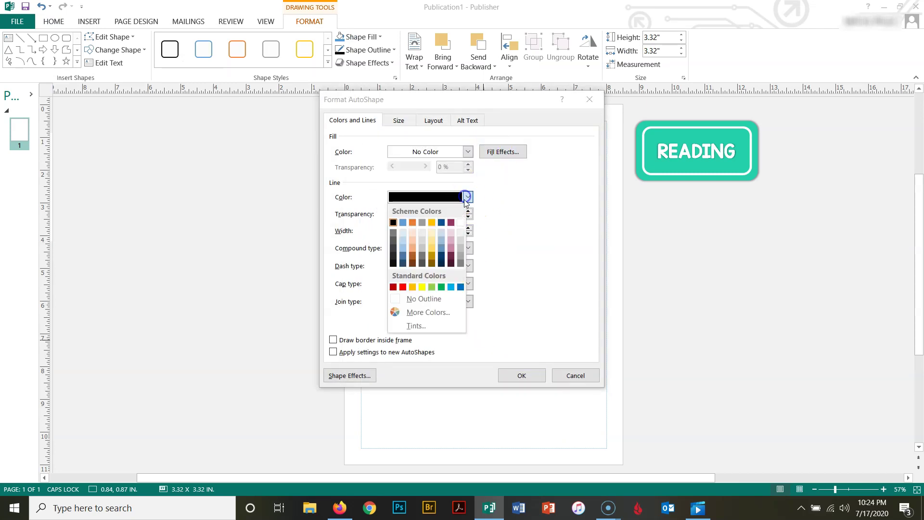
pyautogui.click(424, 297)
# Give the circle a picture fill using the c1 image from the Digital Classroom folder on the Desktop.
pyautogui.click(503, 152)
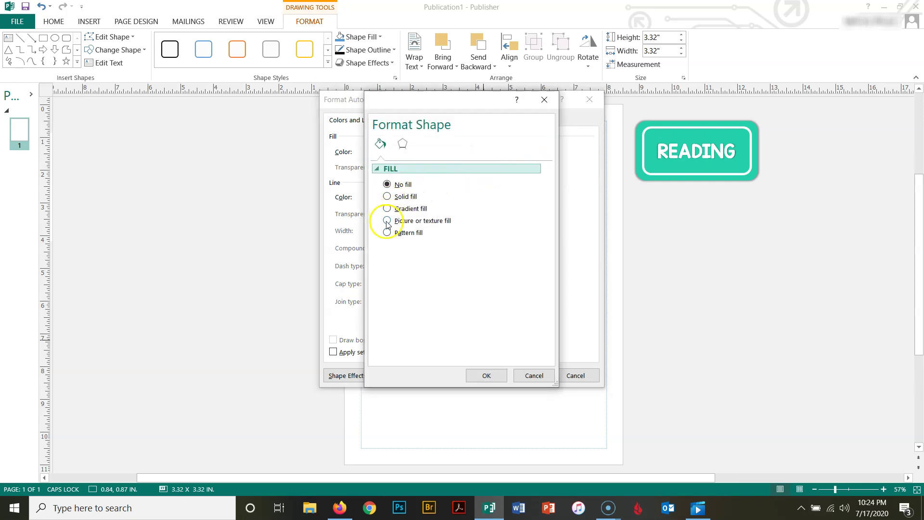
pyautogui.click(386, 221)
pyautogui.click(409, 263)
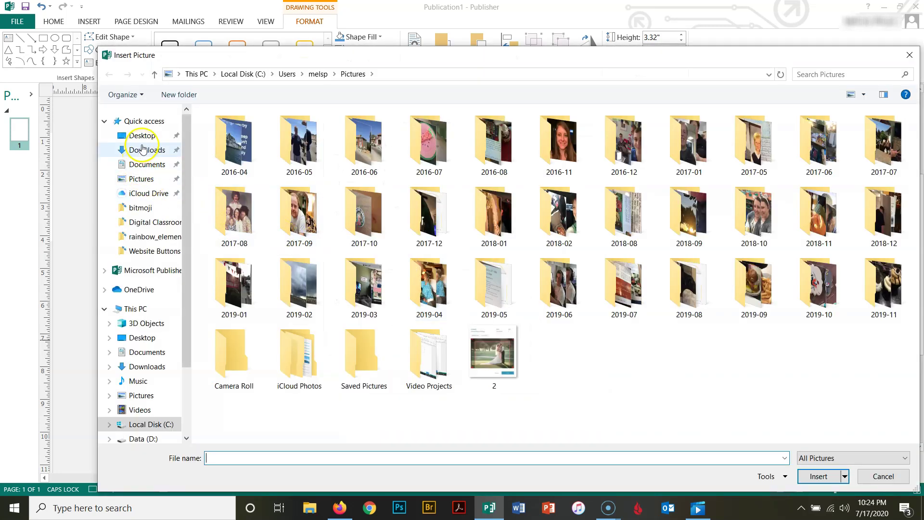
pyautogui.click(142, 136)
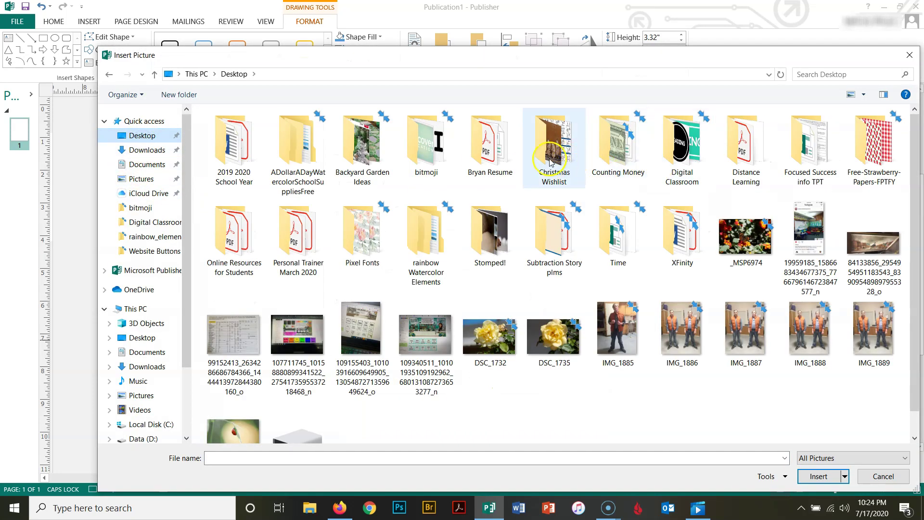
pyautogui.click(427, 155)
pyautogui.click(685, 159)
pyautogui.doubleClick(685, 158)
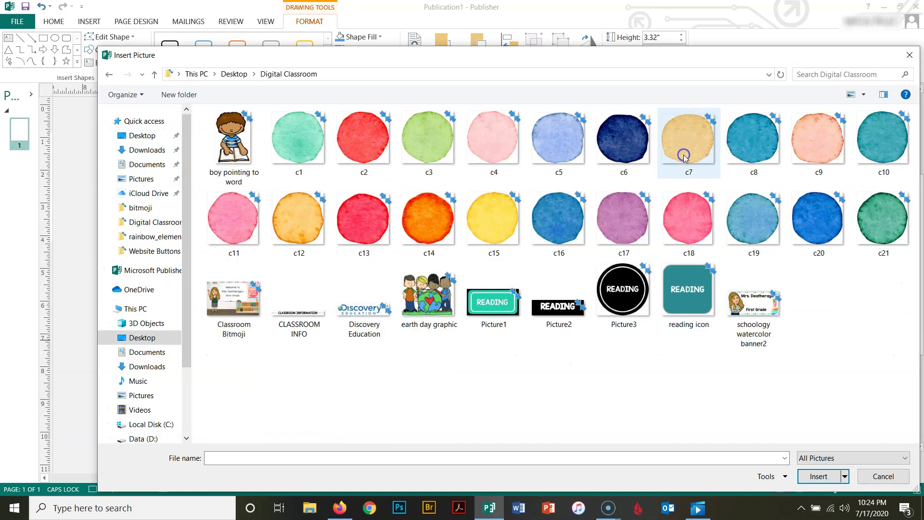
pyautogui.doubleClick(302, 155)
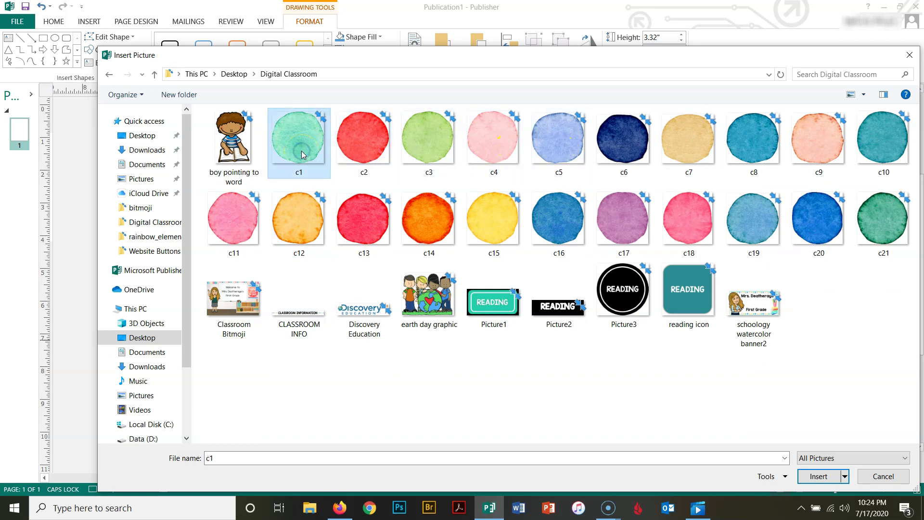
pyautogui.click(819, 477)
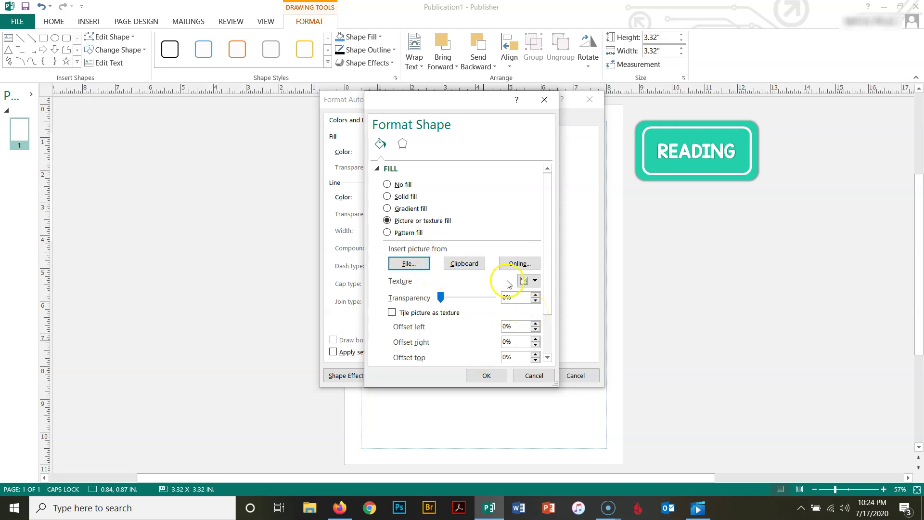
# Go over the picture fill's transparency, tiling and offset options and apply the formatting to the circle.
pyautogui.scroll(-1, 479, 302)
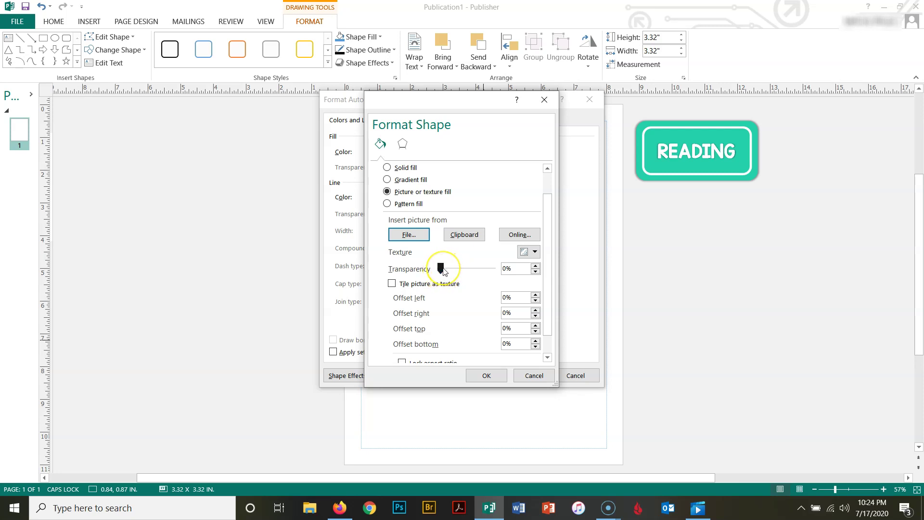
pyautogui.click(441, 269)
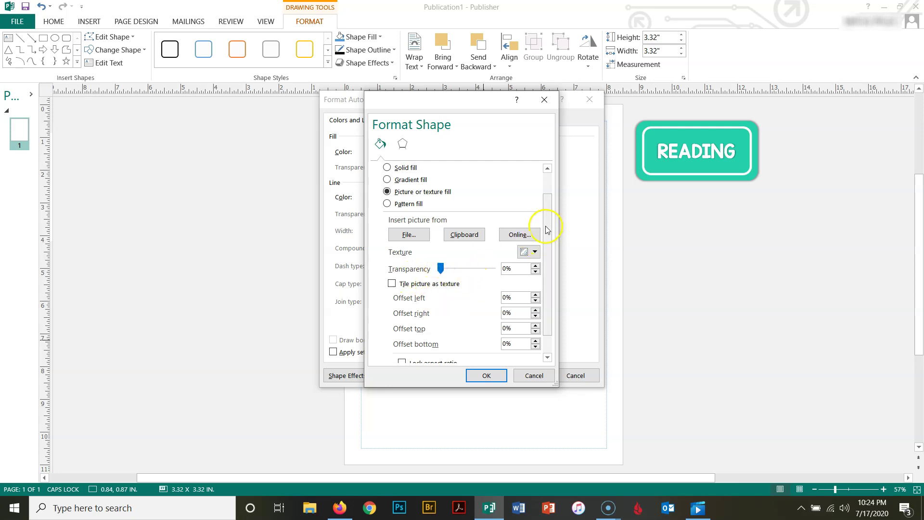
pyautogui.moveTo(541, 232); pyautogui.dragTo(545, 276)
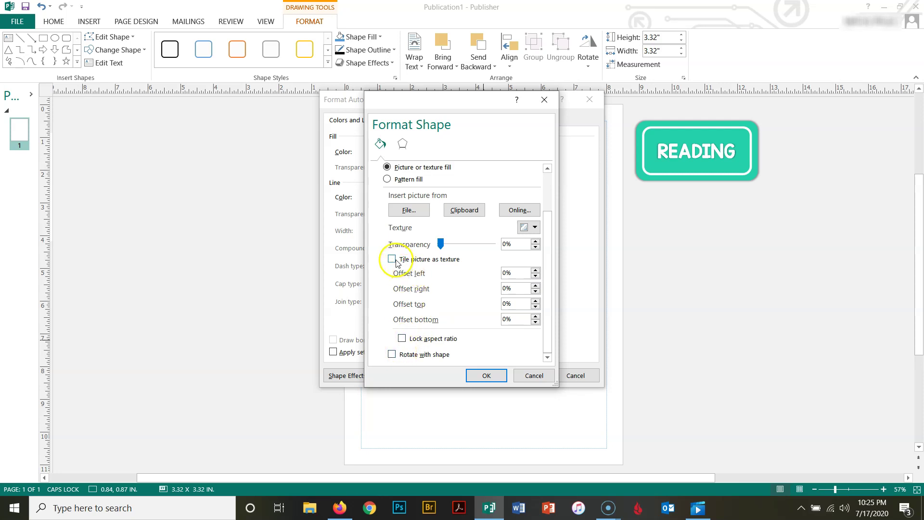
pyautogui.click(487, 376)
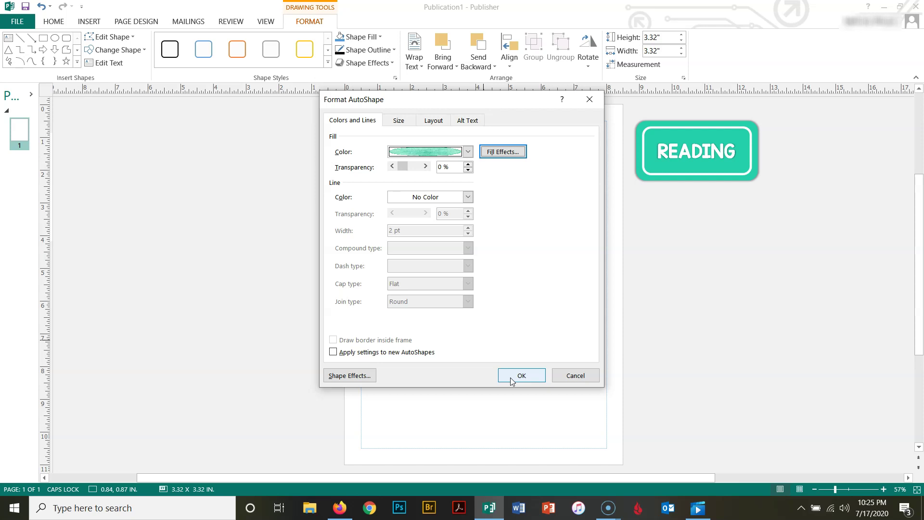
pyautogui.click(510, 378)
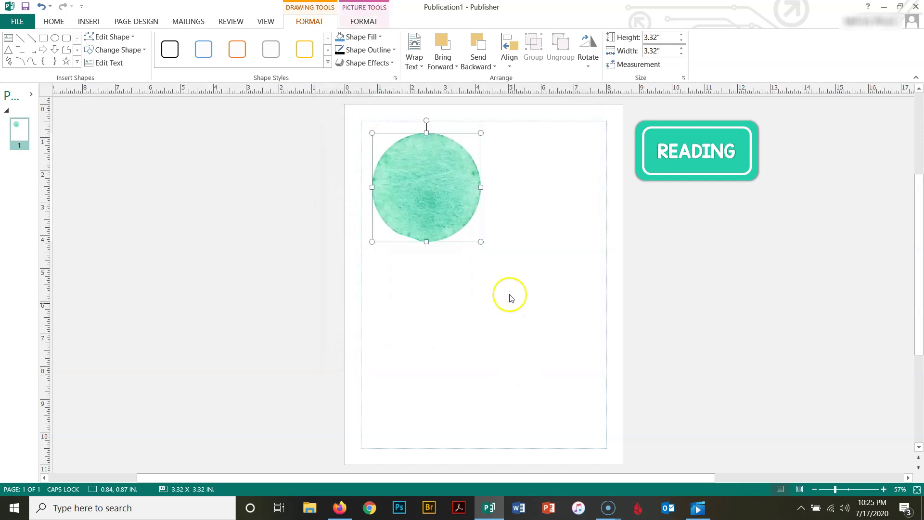
pyautogui.click(407, 284)
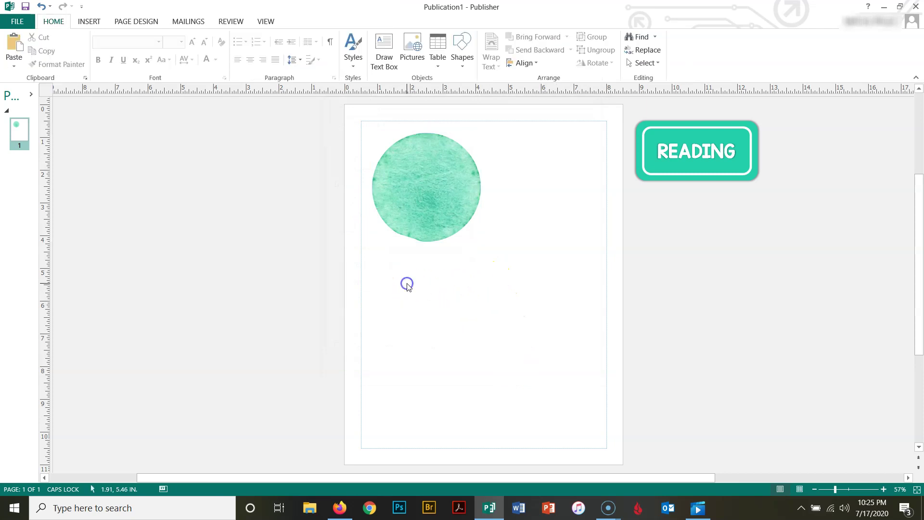
# Review the watercolor circle's fill effects again, including the Lock aspect ratio option, and accept the settings.
pyautogui.click(432, 203)
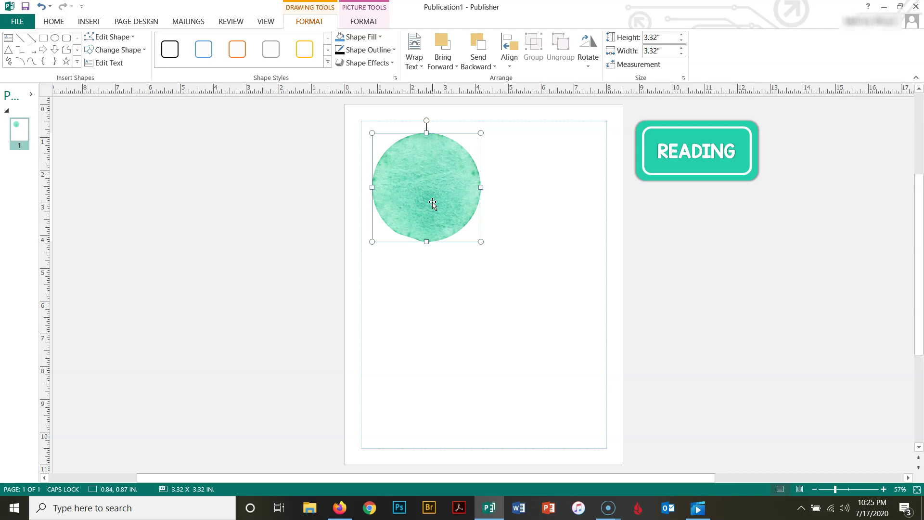
pyautogui.rightClick(433, 204)
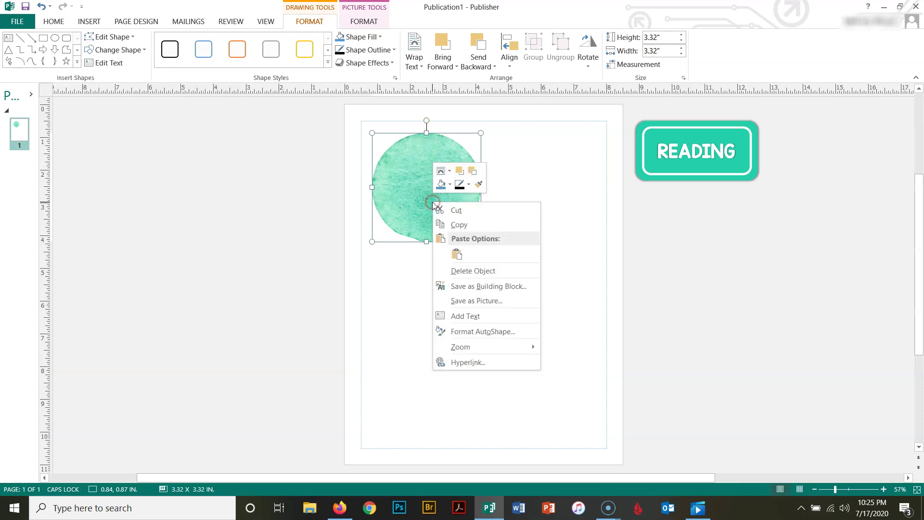
pyautogui.click(476, 332)
pyautogui.click(498, 152)
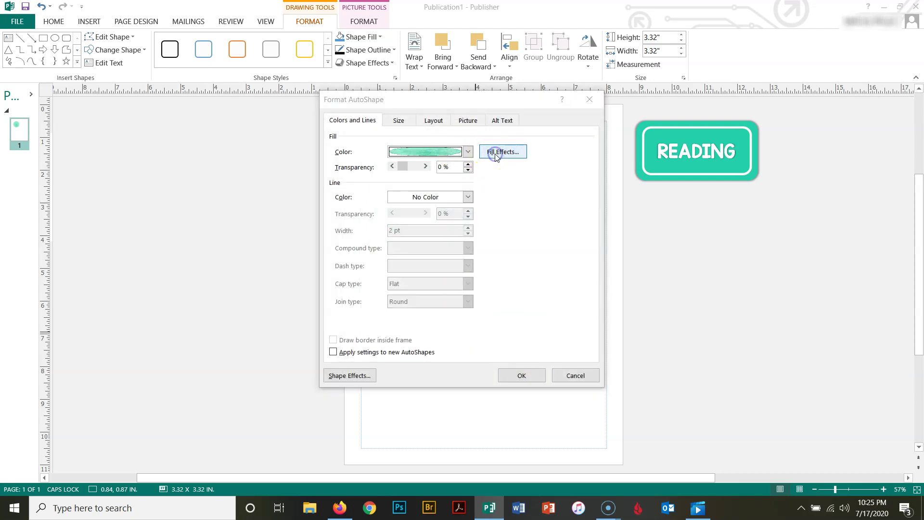
pyautogui.scroll(-3, 440, 267)
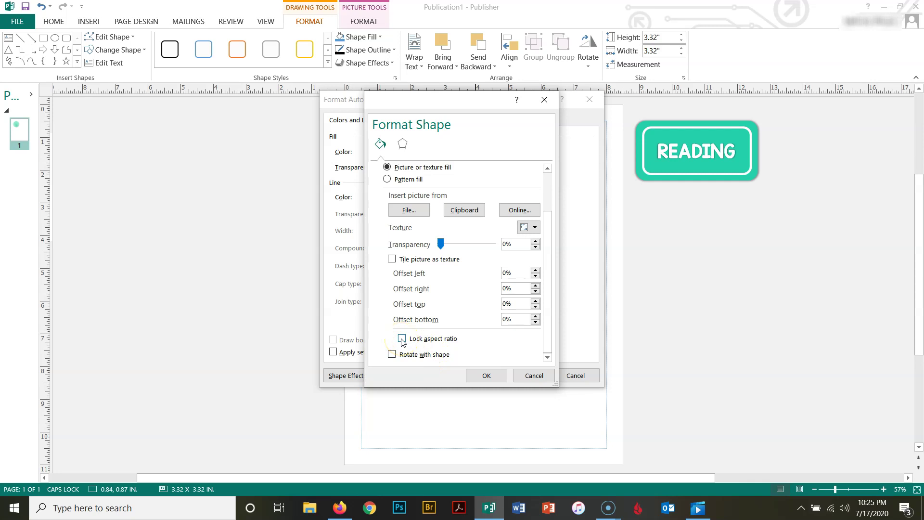
pyautogui.click(485, 376)
pyautogui.click(524, 375)
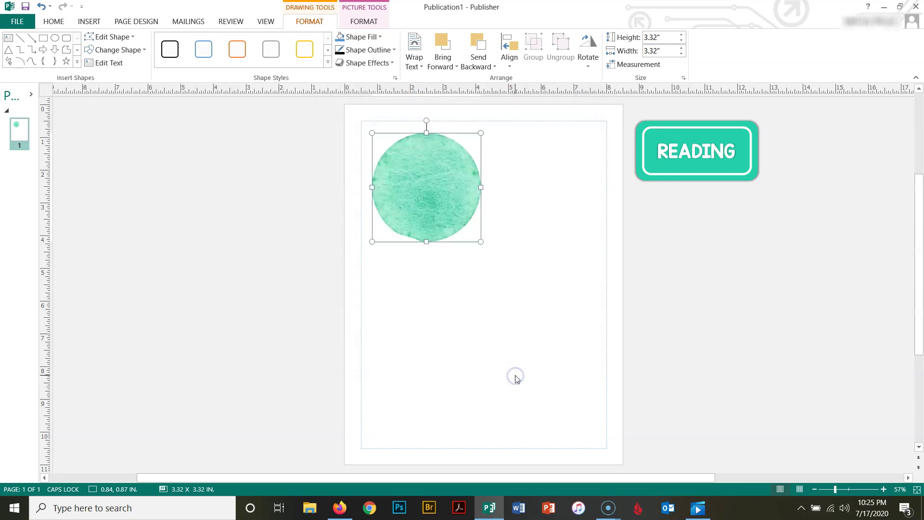
# Move the watercolor circle up to the page's top margin and give it a custom teal outline of RGB 43, 213, 173.
pyautogui.click(475, 311)
pyautogui.moveTo(437, 222); pyautogui.dragTo(448, 203)
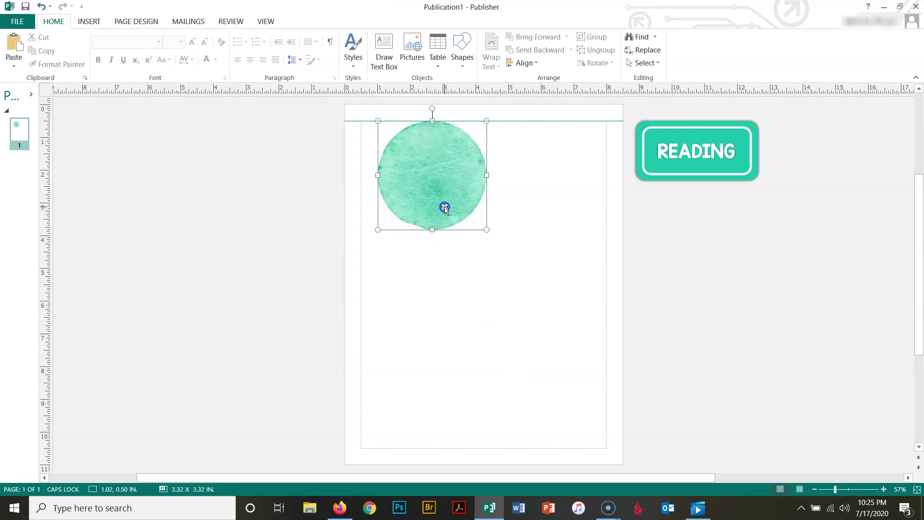
pyautogui.rightClick(446, 205)
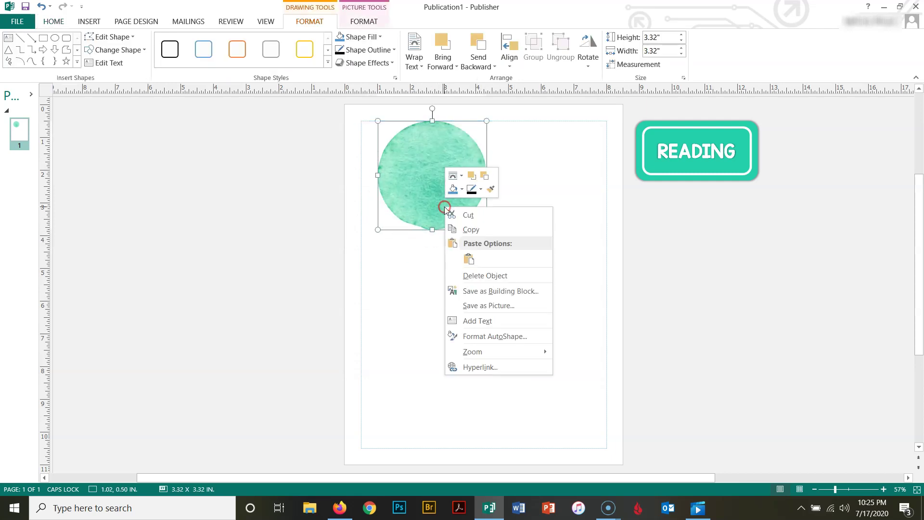
pyautogui.click(486, 337)
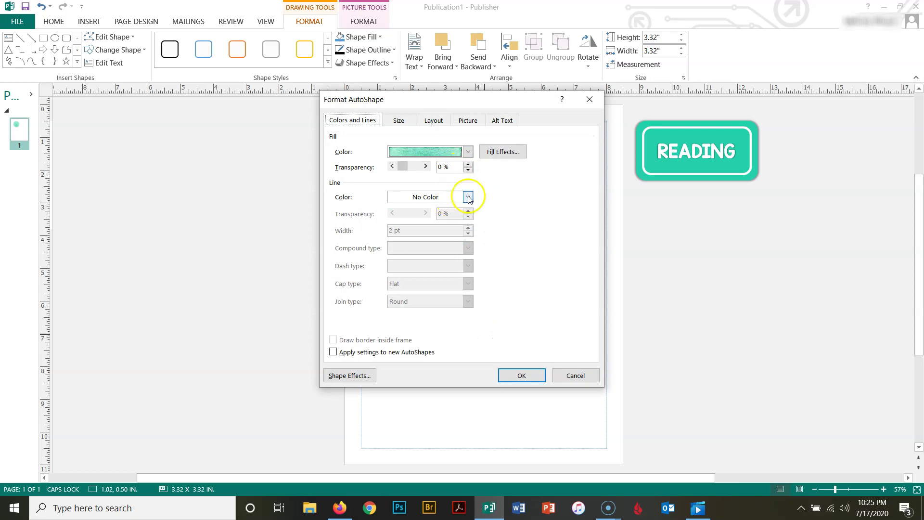
pyautogui.click(468, 197)
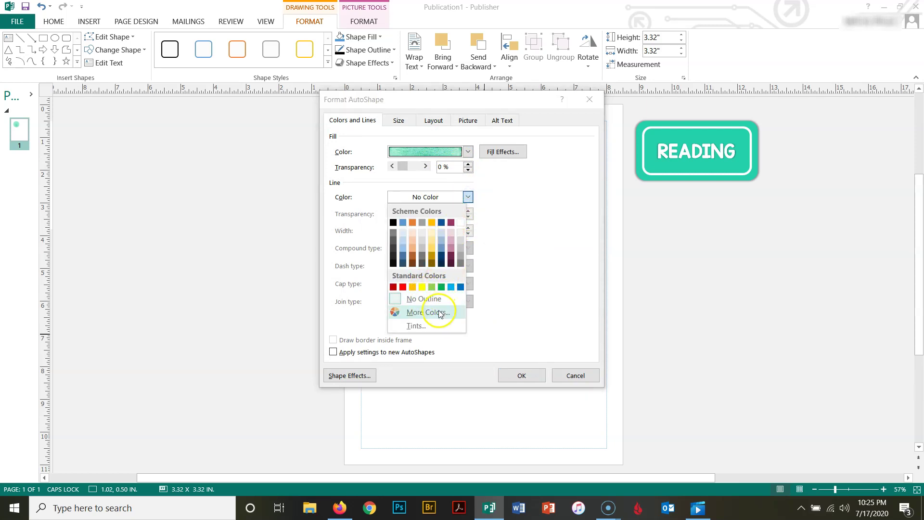
pyautogui.click(428, 312)
pyautogui.click(407, 156)
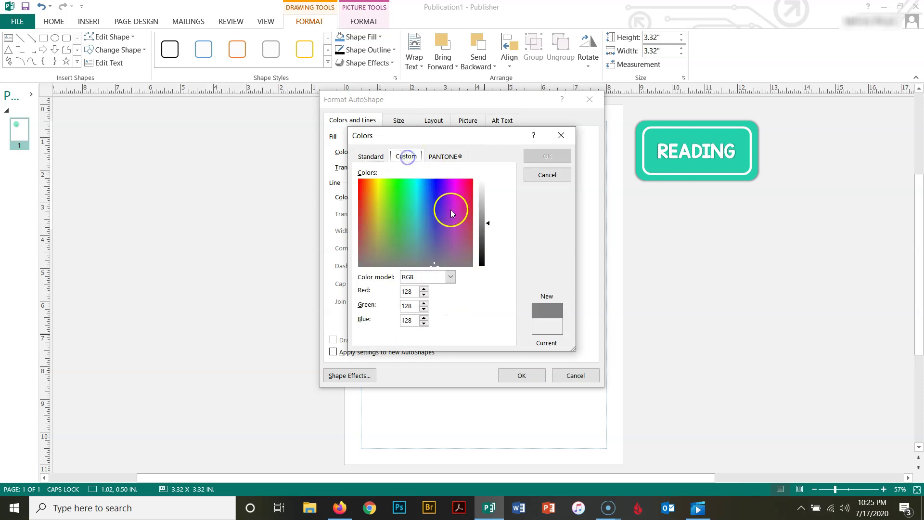
pyautogui.moveTo(416, 211); pyautogui.dragTo(410, 207)
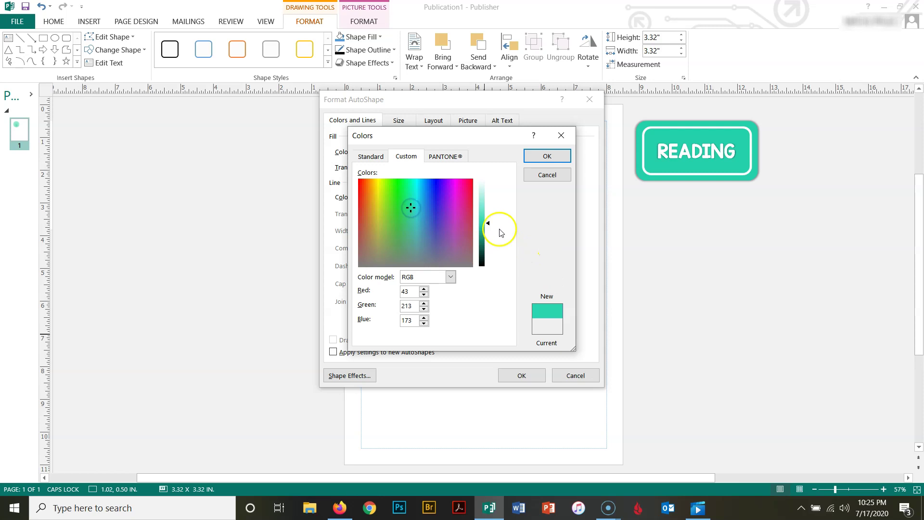
pyautogui.click(544, 156)
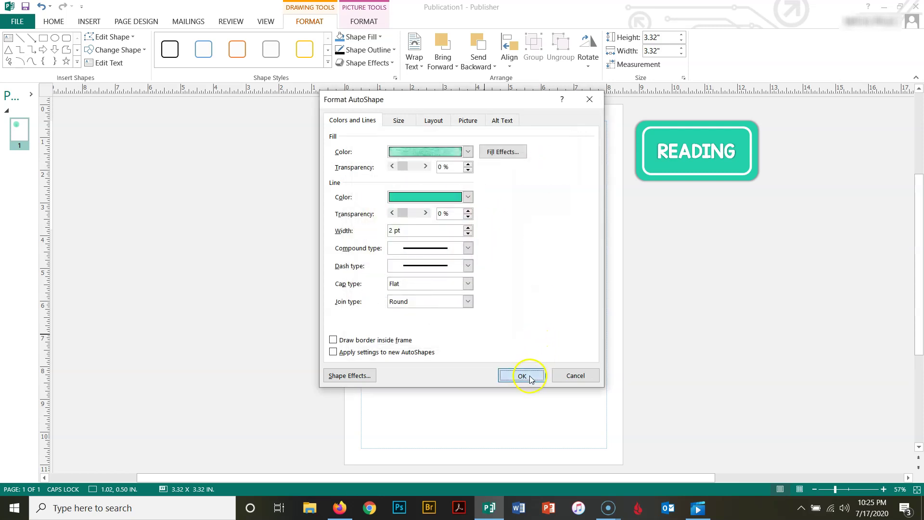
pyautogui.click(530, 375)
pyautogui.click(482, 305)
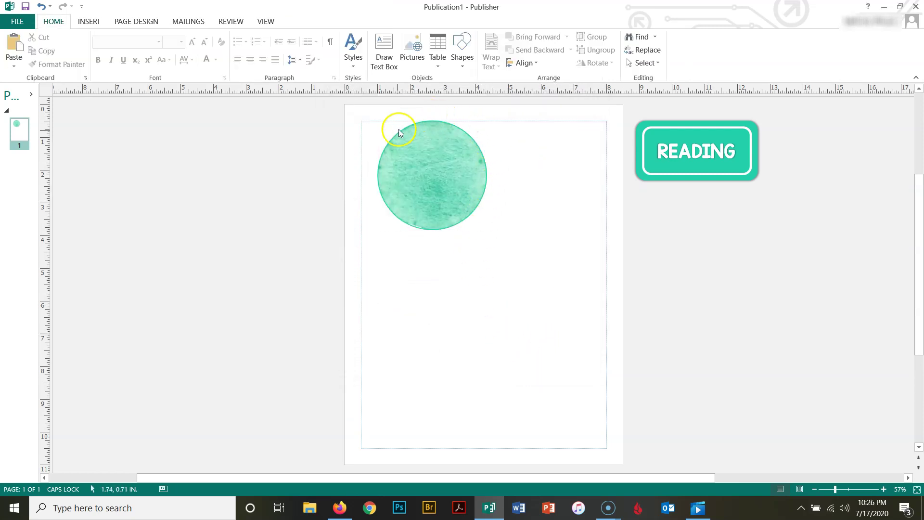
# Add a preset shadow with 60% transparency, 102% size and 5 pt blur to the circle, and move it lower on the page.
pyautogui.click(454, 205)
pyautogui.rightClick(455, 206)
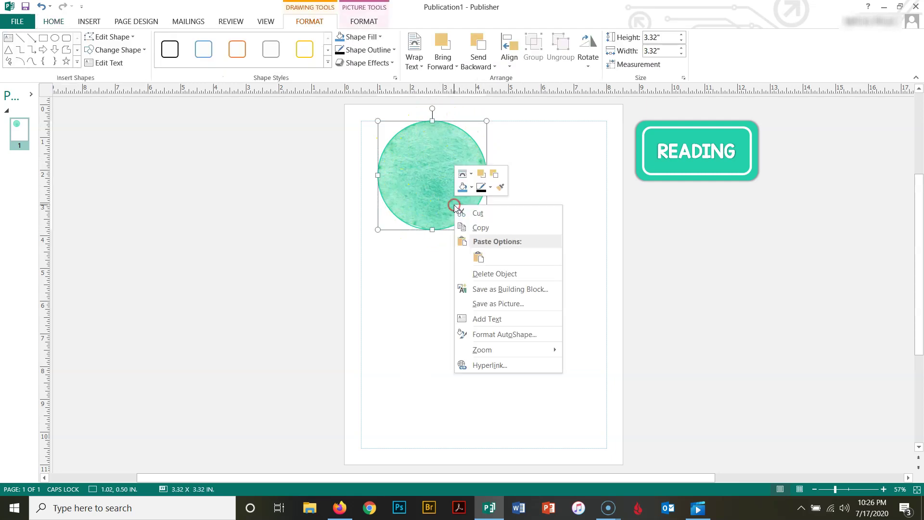
pyautogui.click(491, 335)
pyautogui.click(354, 376)
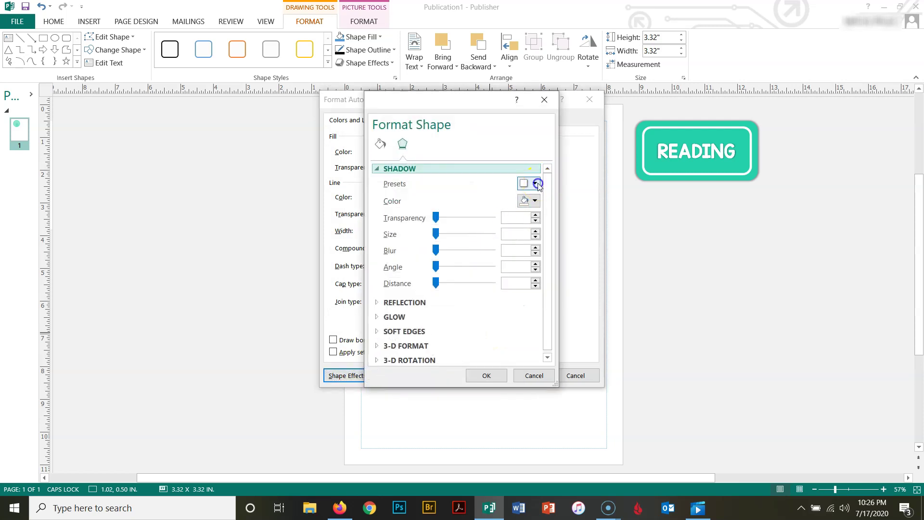
pyautogui.click(534, 183)
pyautogui.click(567, 302)
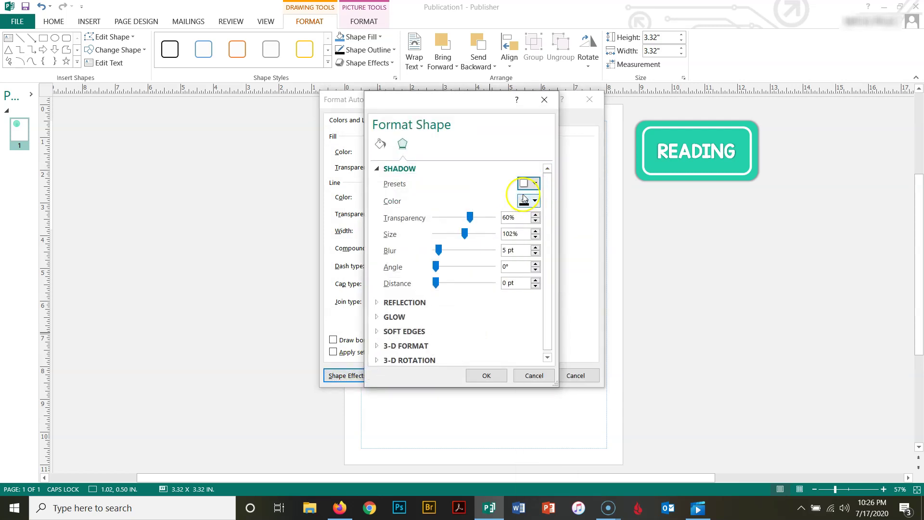
pyautogui.click(486, 375)
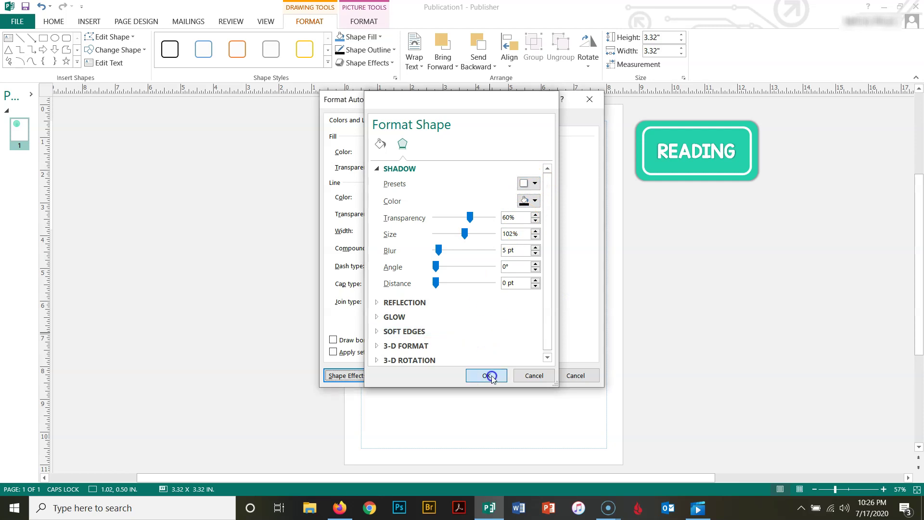
pyautogui.click(520, 375)
pyautogui.moveTo(445, 169); pyautogui.dragTo(451, 230)
pyautogui.click(486, 379)
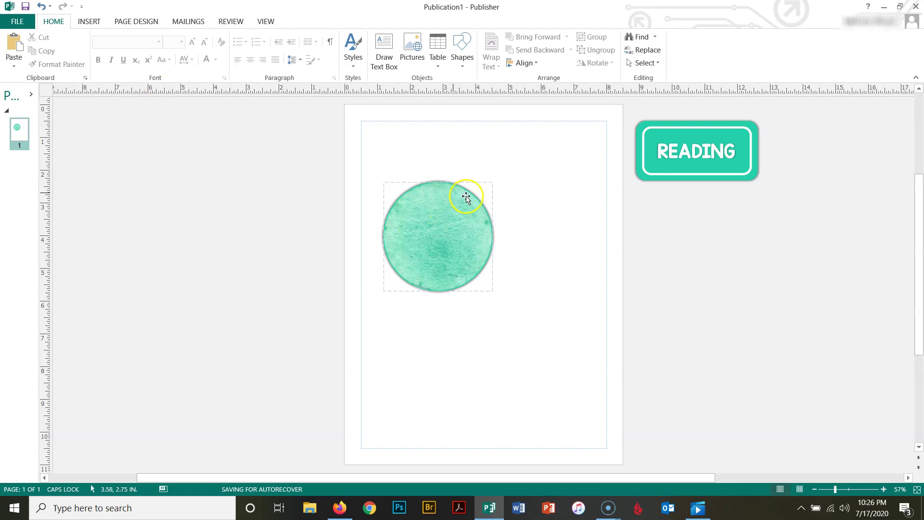
# Insert the "boy pointing to word" picture and fit it inside the circle at about 1.97 by 2.93 inches.
pyautogui.click(89, 21)
pyautogui.click(98, 46)
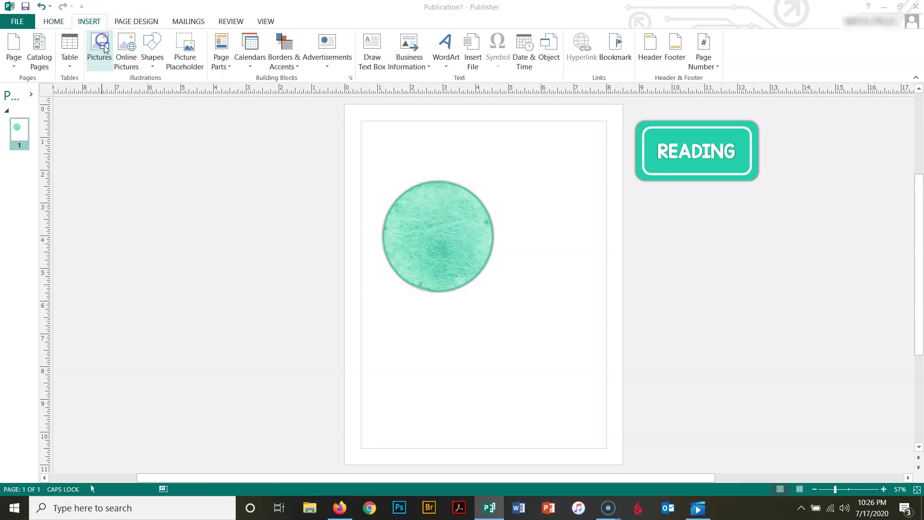
pyautogui.click(140, 101)
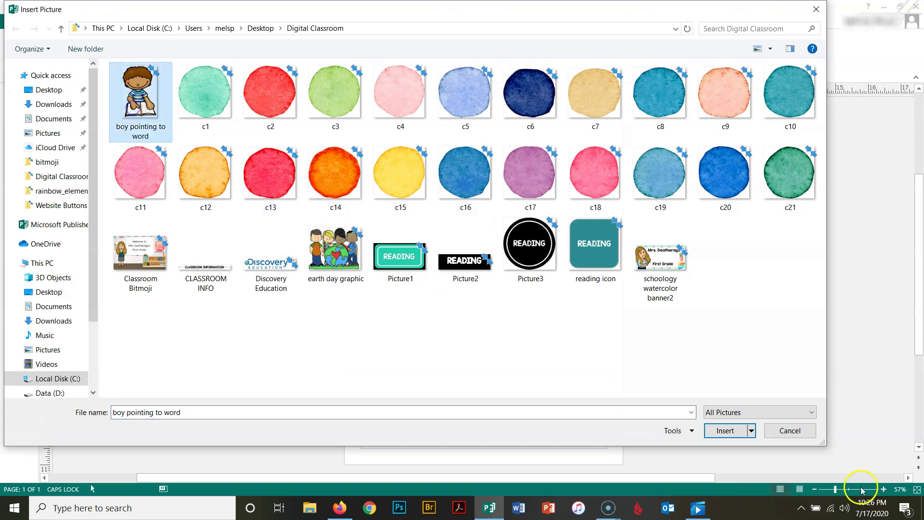
pyautogui.click(718, 431)
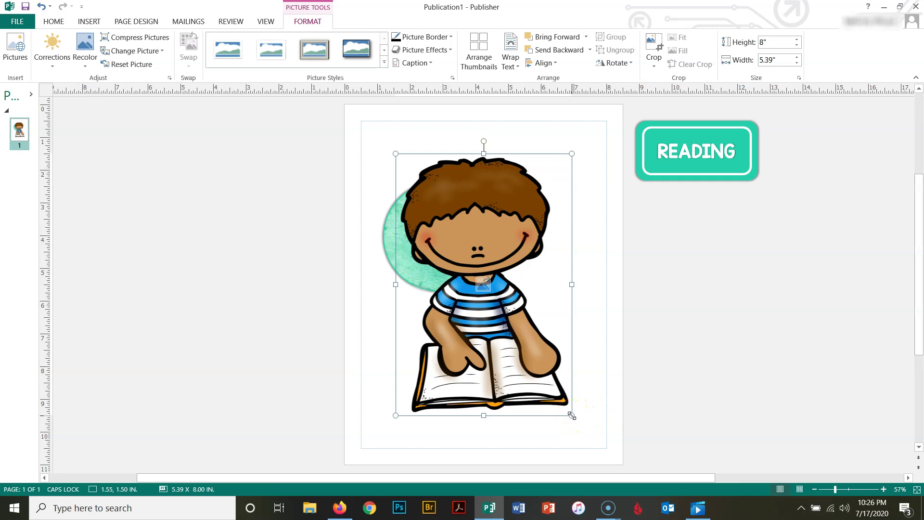
pyautogui.moveTo(395, 154); pyautogui.dragTo(441, 260)
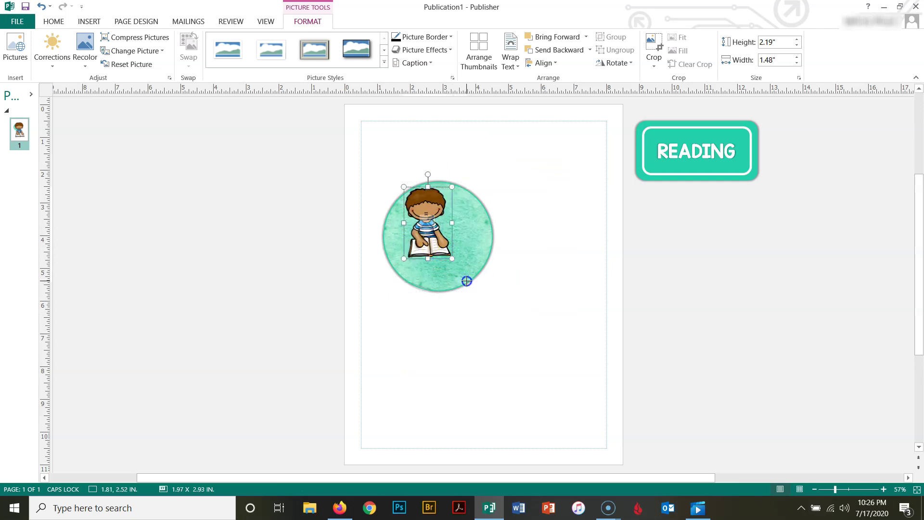
pyautogui.moveTo(466, 281); pyautogui.dragTo(467, 282)
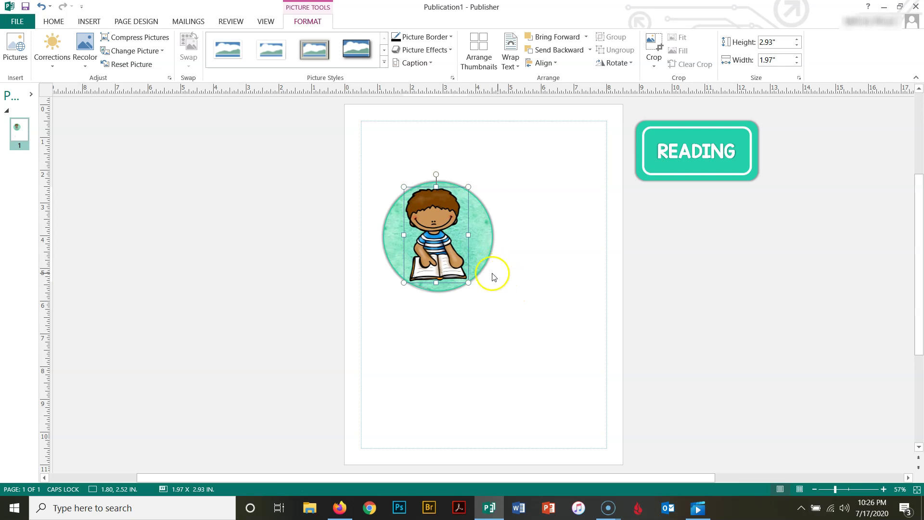
pyautogui.click(528, 300)
# Give the boy picture a preset shadow with 60% transparency, 102% size, 5 pt blur and 0 pt distance.
pyautogui.click(444, 263)
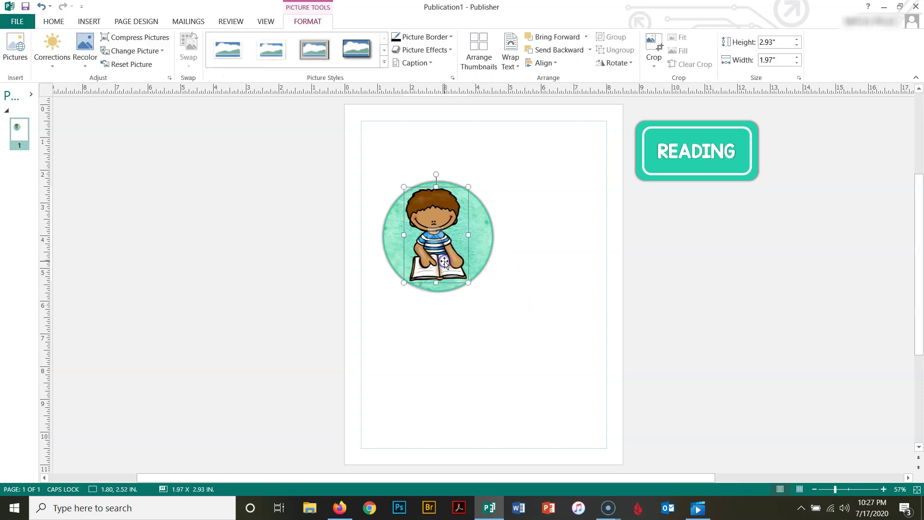
pyautogui.rightClick(444, 261)
pyautogui.click(477, 417)
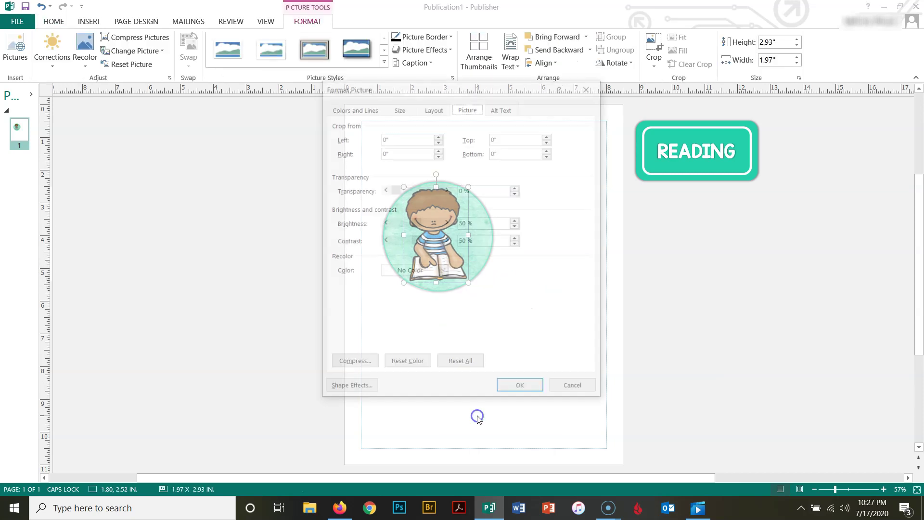
pyautogui.click(344, 386)
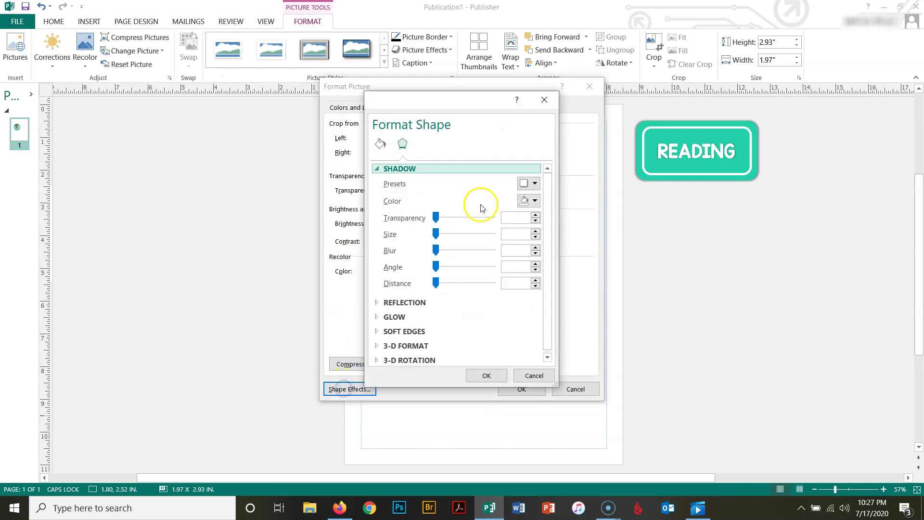
pyautogui.click(531, 183)
pyautogui.click(560, 306)
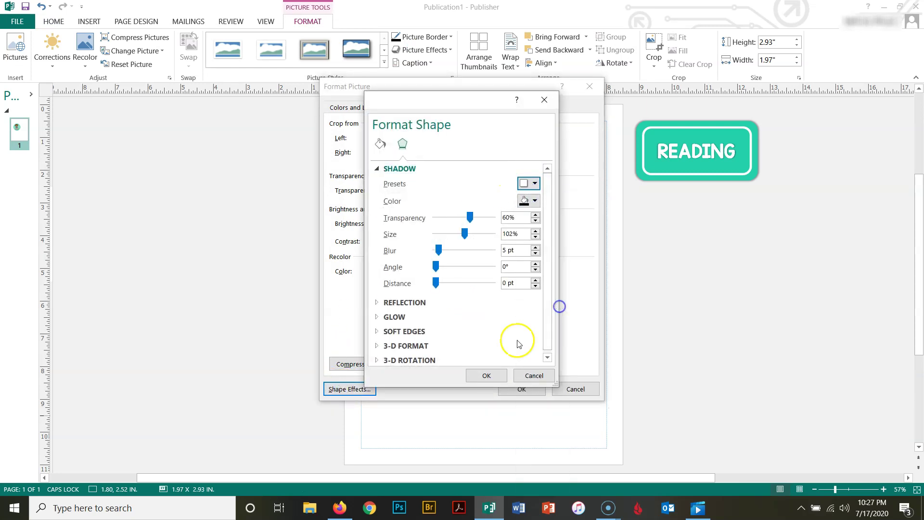
pyautogui.click(486, 376)
pyautogui.click(521, 388)
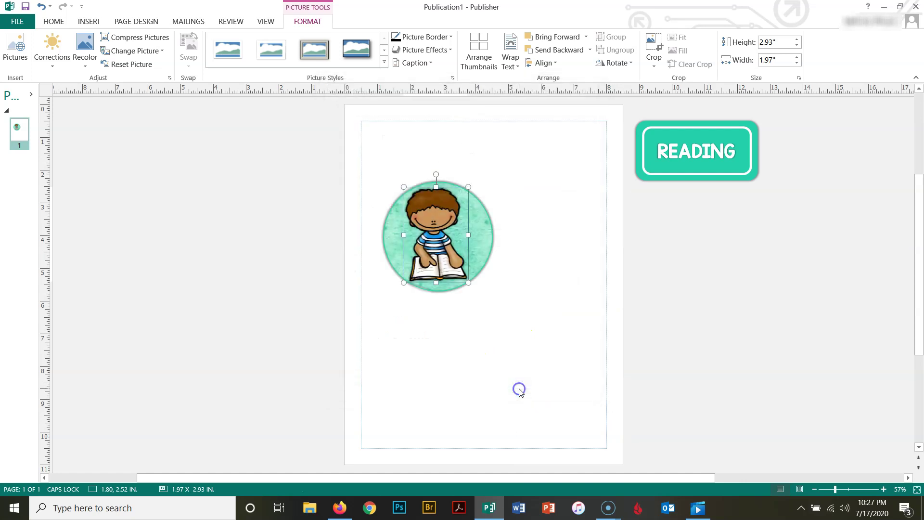
pyautogui.click(497, 309)
# Align the boy picture and the circle with each other by center and middle.
pyautogui.click(435, 236)
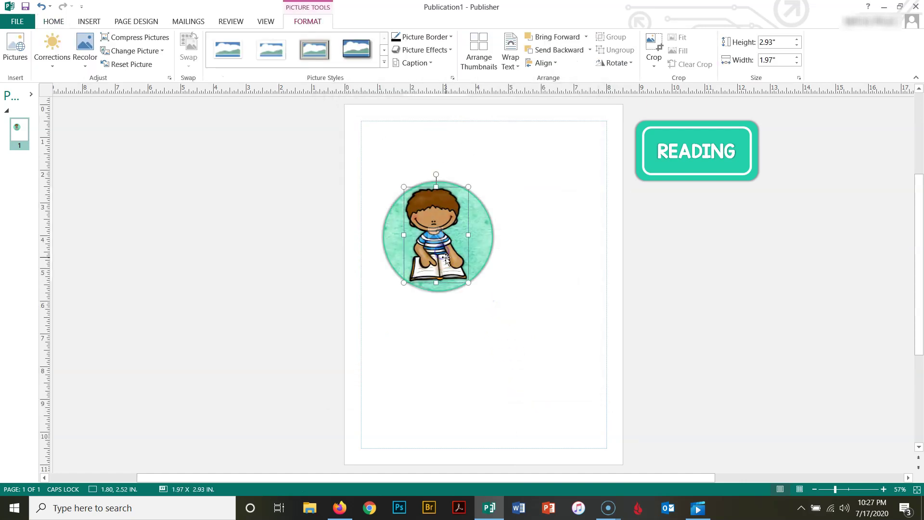
pyautogui.keyDown('shift'); pyautogui.click(474, 262); pyautogui.keyUp('shift')
pyautogui.click(545, 63)
pyautogui.click(547, 90)
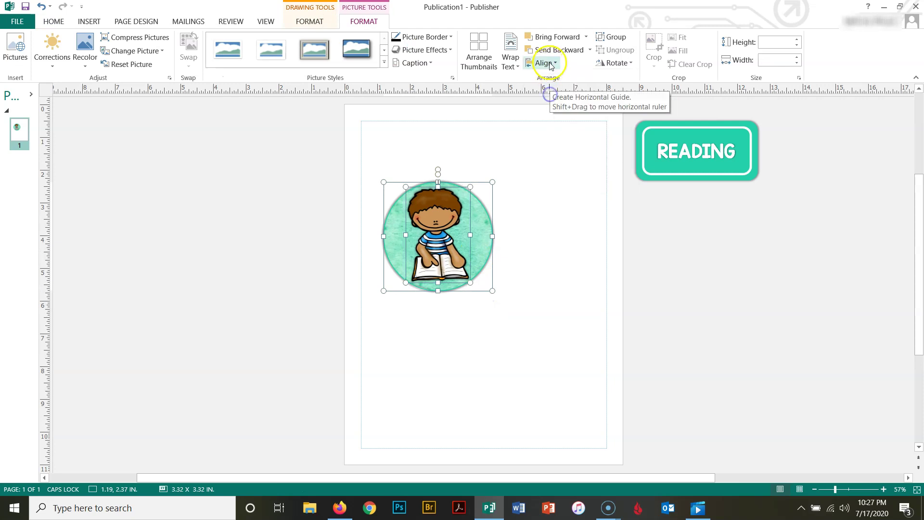
pyautogui.click(552, 64)
pyautogui.click(560, 136)
pyautogui.click(562, 199)
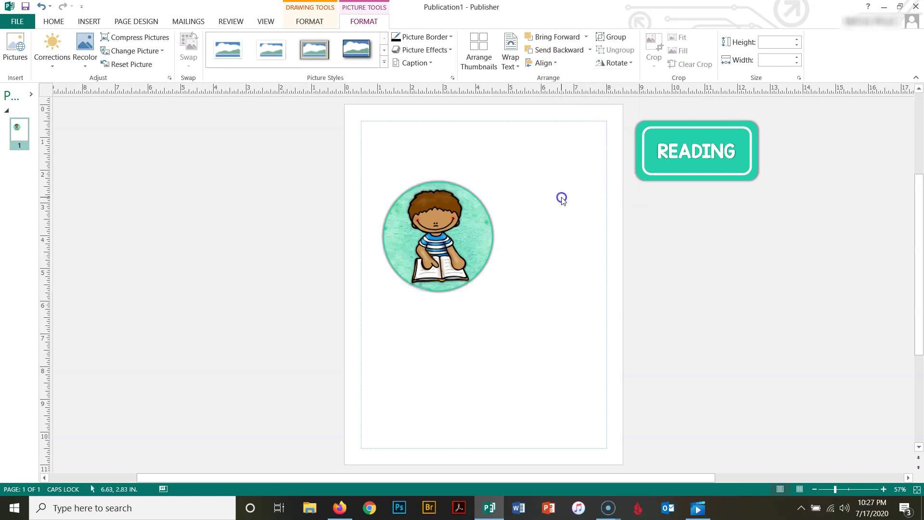
pyautogui.click(452, 272)
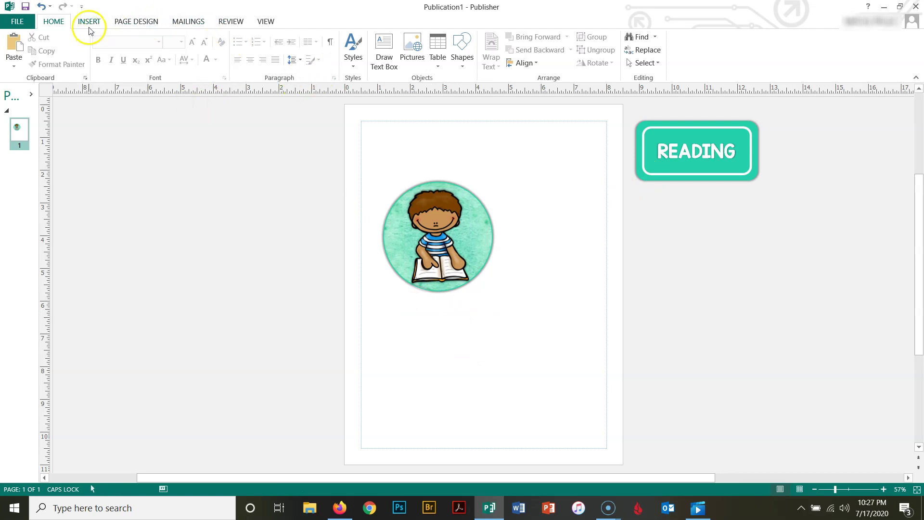
# Draw a text box about 3.5 by 1.5 inches directly below the circle and set its font color to black.
pyautogui.click(384, 50)
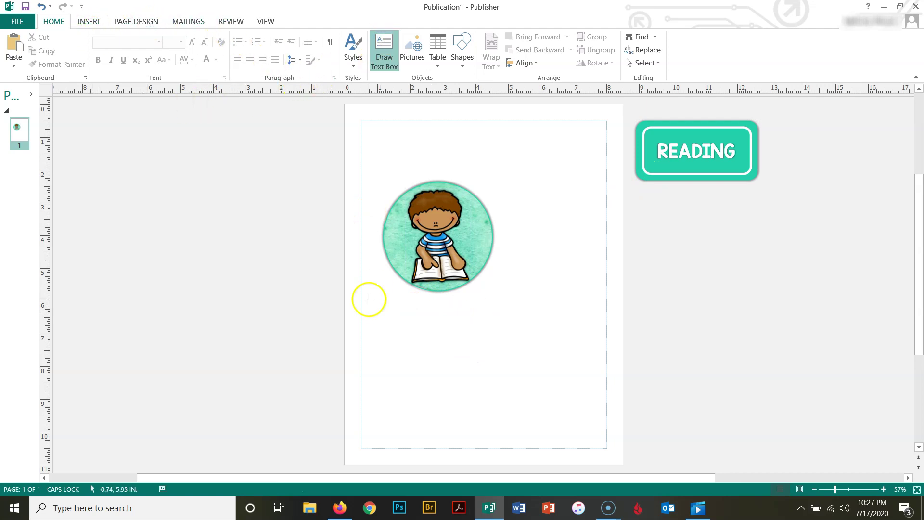
pyautogui.moveTo(384, 296)
pyautogui.mouseDown()
pyautogui.moveTo(491, 313)
pyautogui.moveTo(503, 347)
pyautogui.mouseUp()
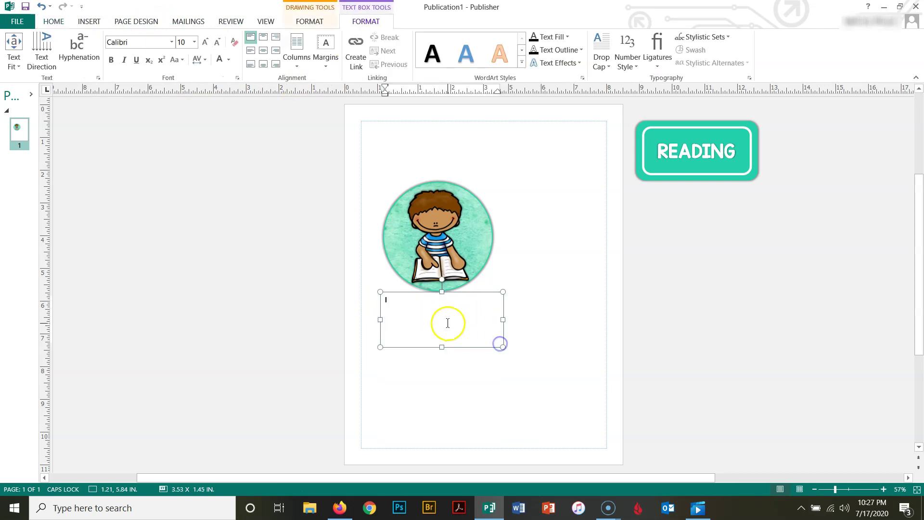
pyautogui.click(229, 60)
pyautogui.click(220, 87)
# Set the text box to the KG Red Hands font at size 26, centered both ways, and turn off capitals lock.
pyautogui.click(161, 45)
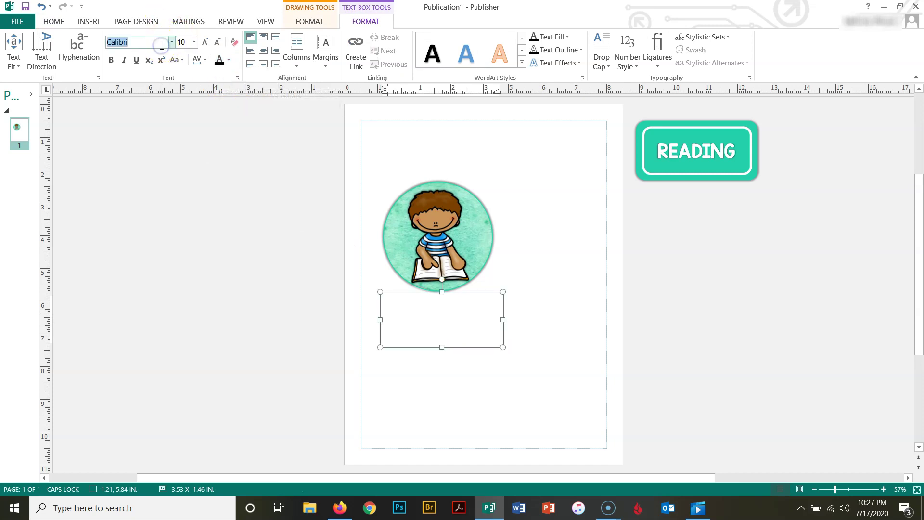
pyautogui.write('KG Red Hands')
pyautogui.press('Return')
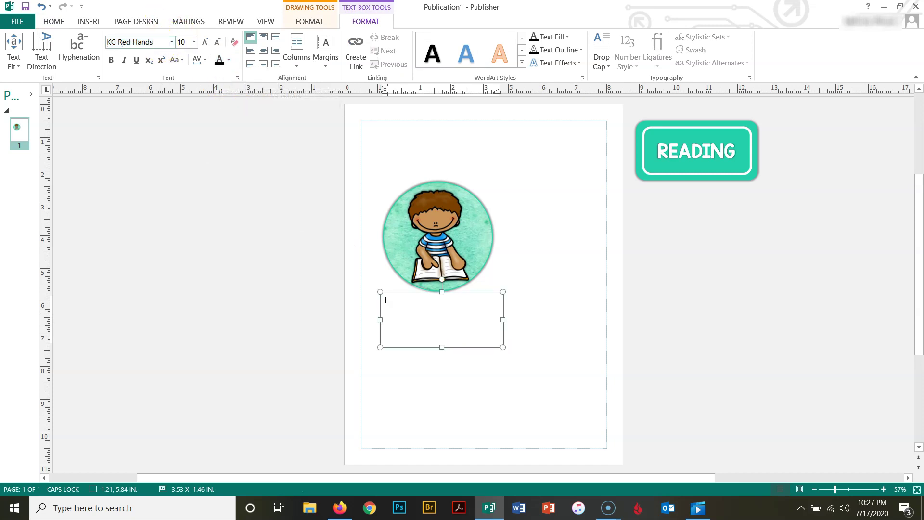
pyautogui.click(195, 42)
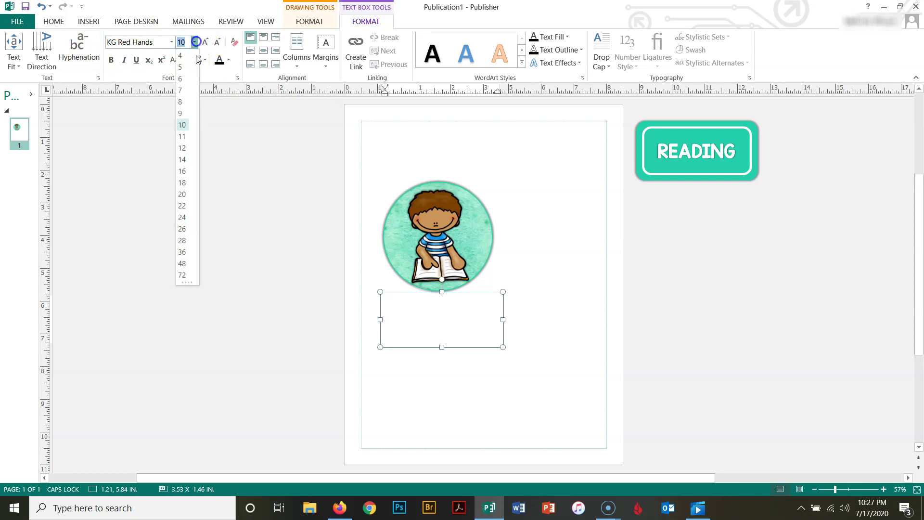
pyautogui.click(182, 226)
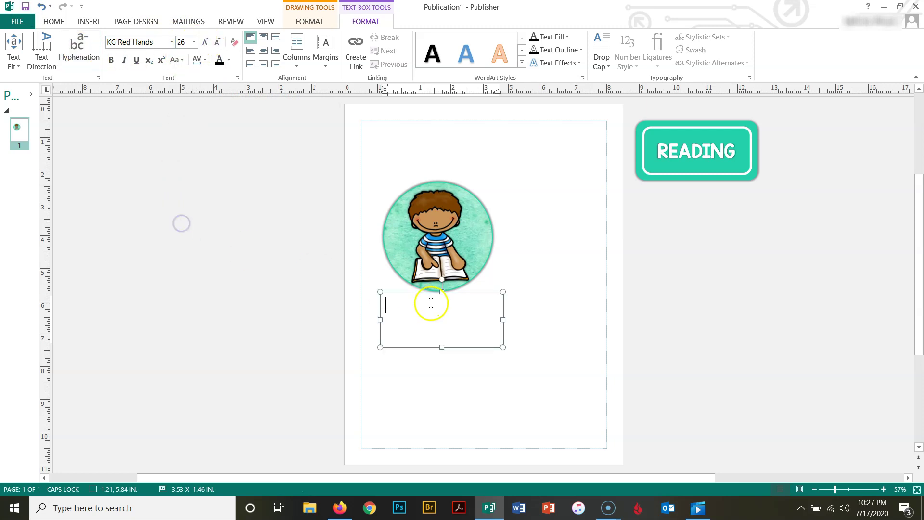
pyautogui.click(263, 50)
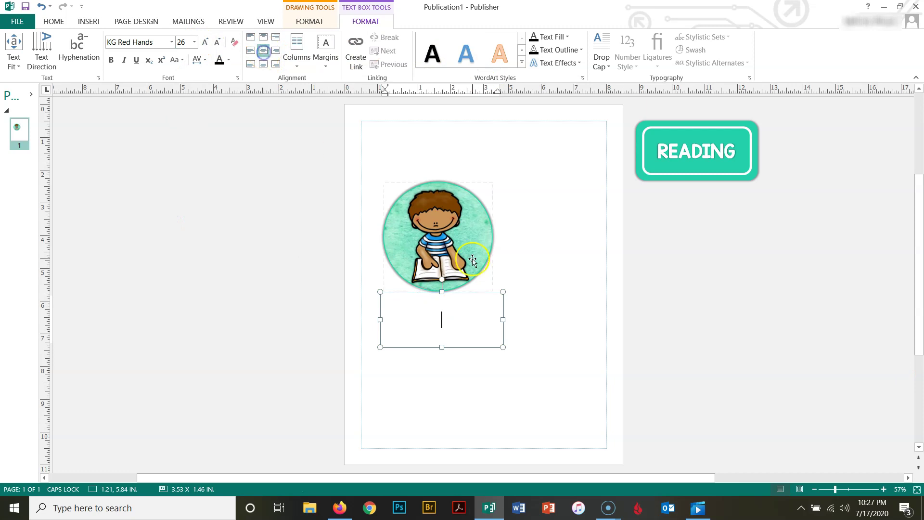
pyautogui.press('capslock')
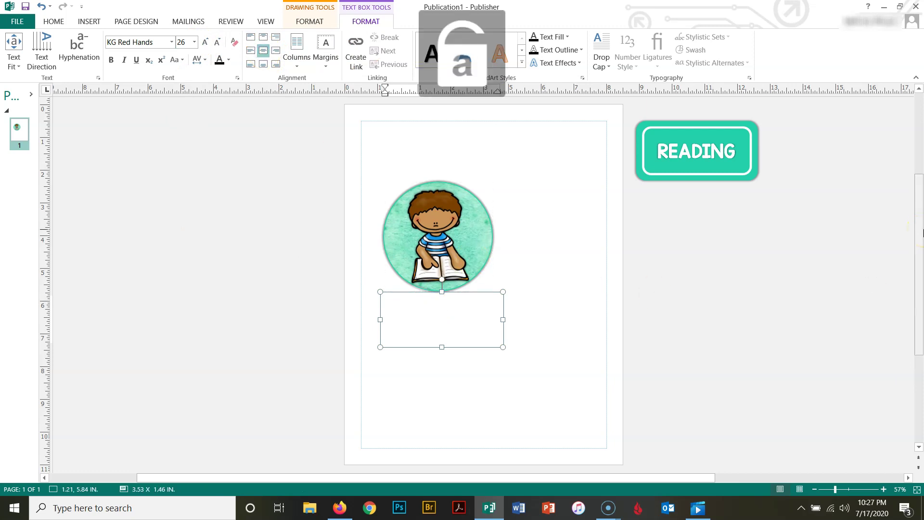
# Enter READING in the text box below the circle and shrink the box to about 2.1 by 0.9 inches.
pyautogui.press('capslock')
pyautogui.write('READING')
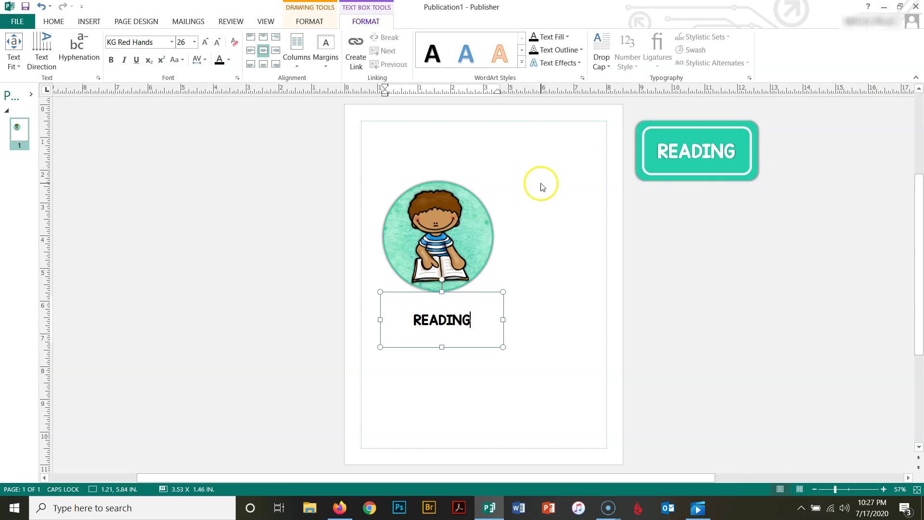
pyautogui.moveTo(442, 347); pyautogui.dragTo(443, 329)
pyautogui.moveTo(380, 310); pyautogui.dragTo(402, 310)
pyautogui.moveTo(503, 310); pyautogui.dragTo(477, 310)
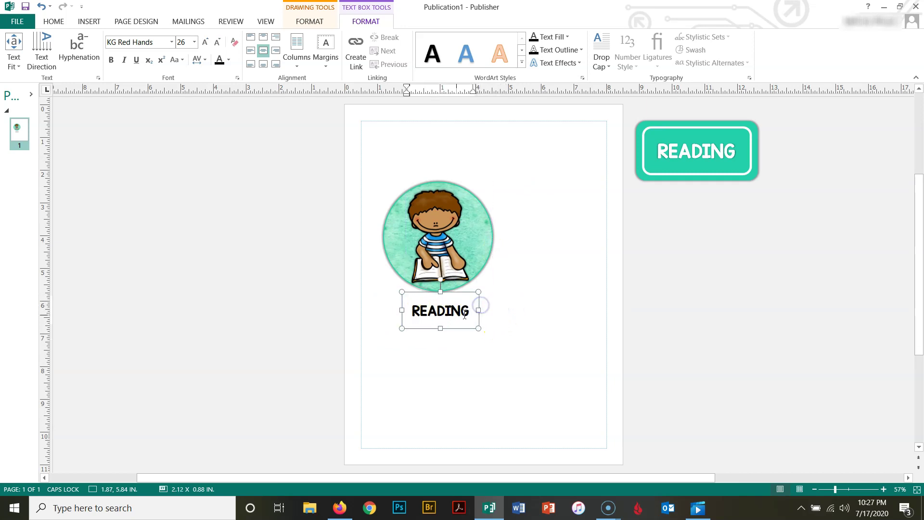
# Align the READING text box, the boy picture and the circle with each other by their horizontal centers.
pyautogui.keyDown('shift'); pyautogui.click(455, 266); pyautogui.keyUp('shift')
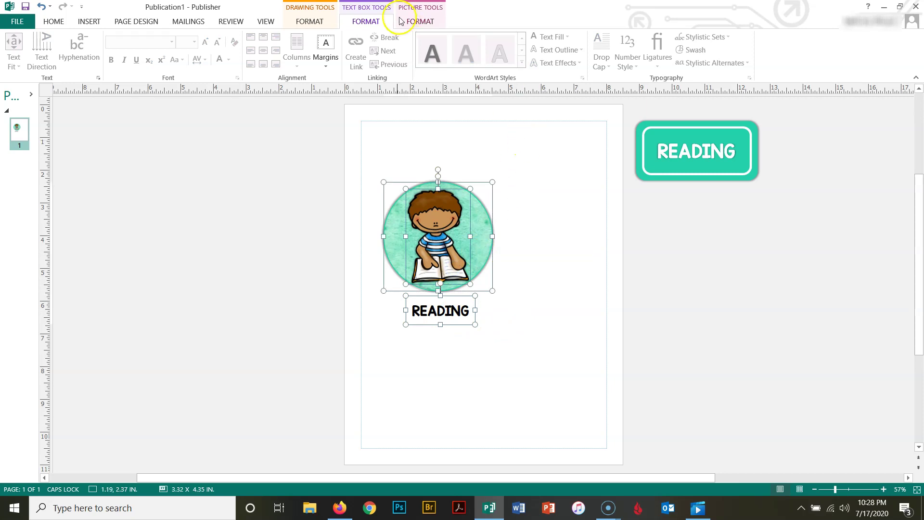
pyautogui.click(310, 21)
pyautogui.click(515, 68)
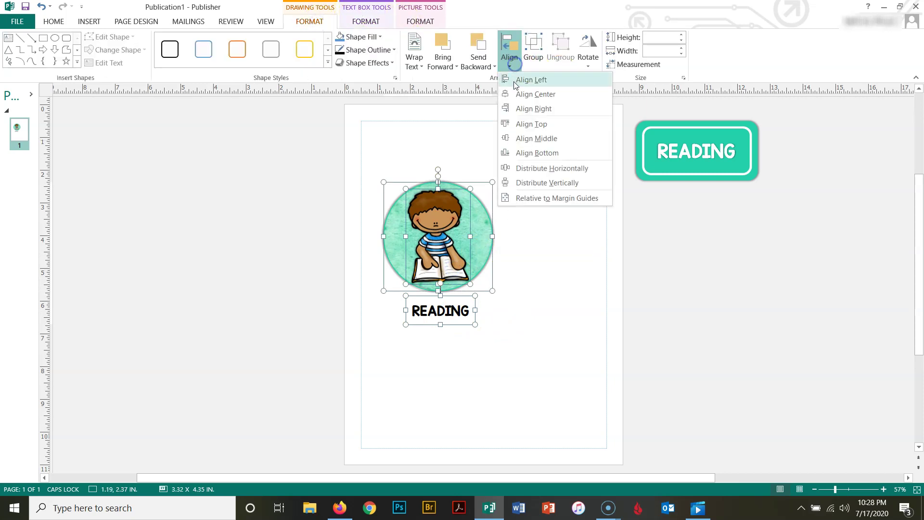
pyautogui.click(514, 93)
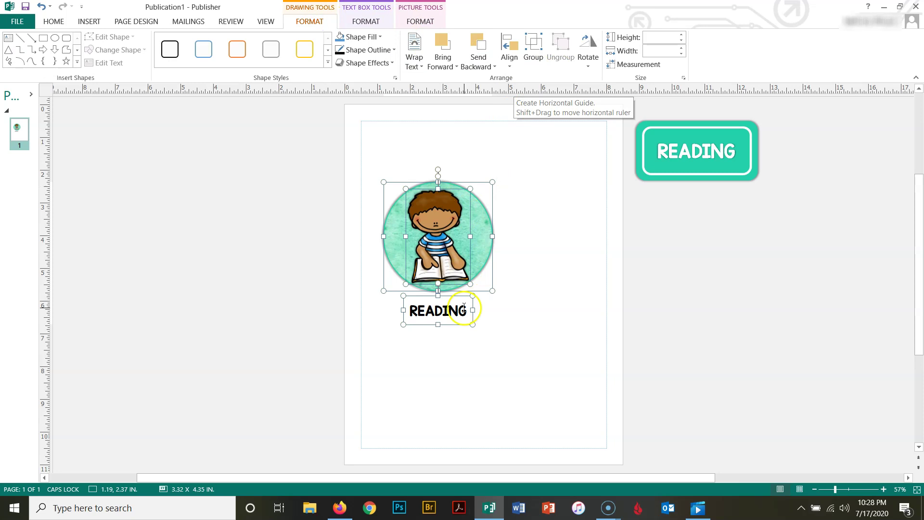
pyautogui.click(501, 306)
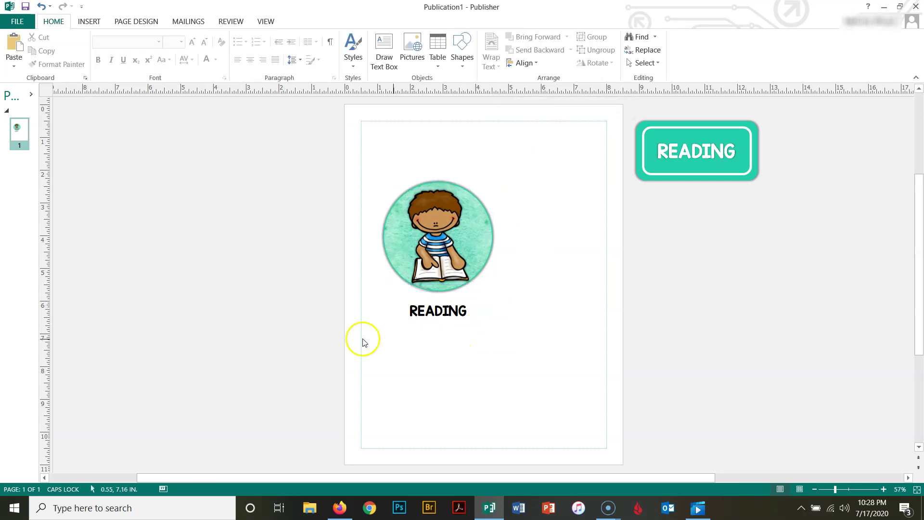
# Nudge the READING text box slightly upward so it sits closer to the circle.
pyautogui.click(463, 297)
pyautogui.press('Up')
pyautogui.press('Up')
pyautogui.press('Up')
pyautogui.press('Up')
pyautogui.press('Up')
pyautogui.click(402, 316)
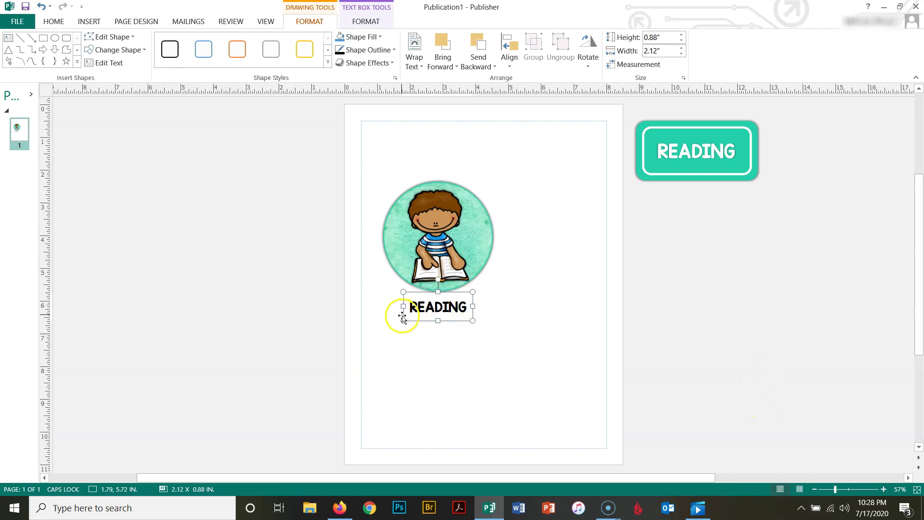
# Enlarge the READING text box to about 3.2 by 1.2 inches and set its font size to 33.
pyautogui.moveTo(390, 304); pyautogui.dragTo(389, 304)
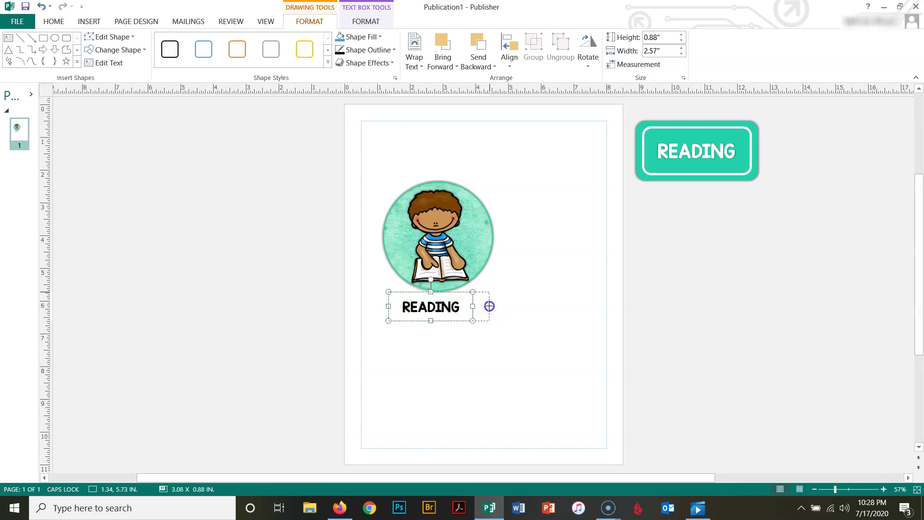
pyautogui.moveTo(489, 306); pyautogui.dragTo(492, 306)
pyautogui.moveTo(439, 320); pyautogui.dragTo(402, 309)
pyautogui.click(64, 22)
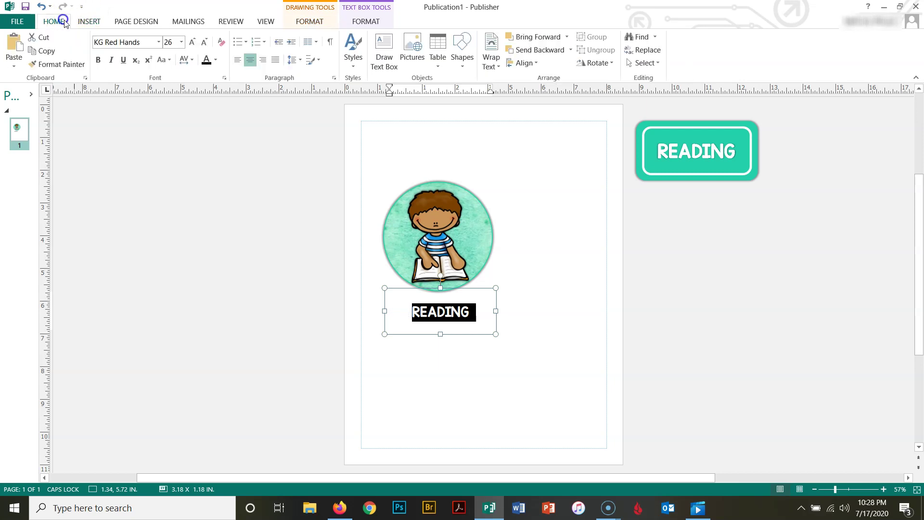
pyautogui.write('33')
pyautogui.press('Return')
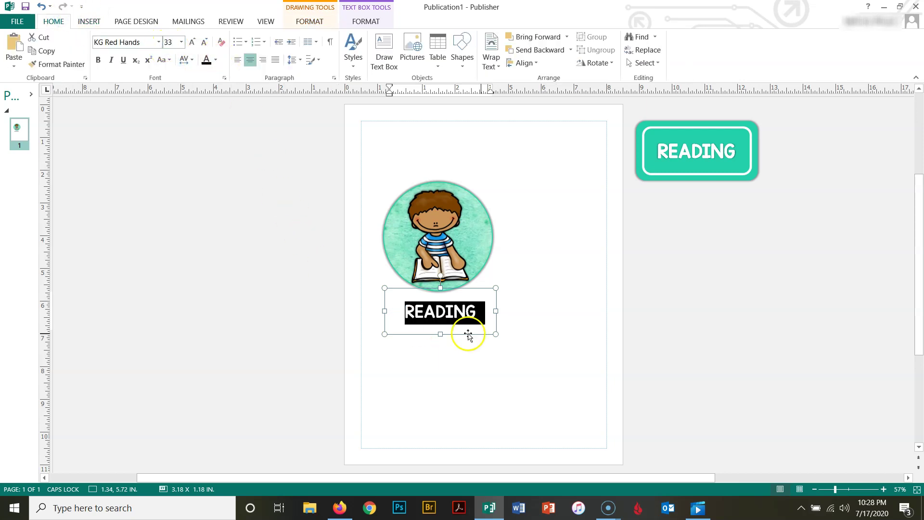
# Group the READING text box, boy picture and circle, and move the group to the page's upper-left margin corner.
pyautogui.keyDown('shift'); pyautogui.click(451, 261); pyautogui.keyUp('shift')
pyautogui.keyDown('shift'); pyautogui.click(478, 250); pyautogui.keyUp('shift')
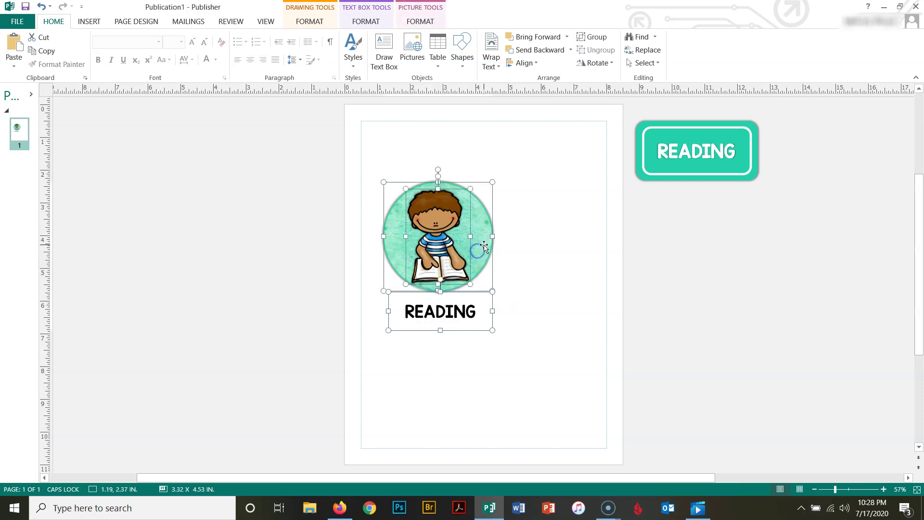
pyautogui.click(596, 39)
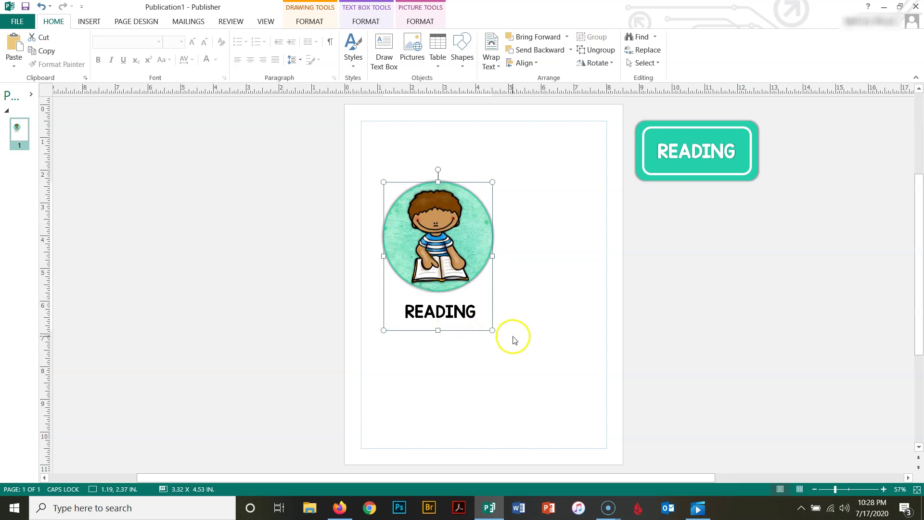
pyautogui.moveTo(455, 260); pyautogui.dragTo(440, 205)
pyautogui.click(520, 264)
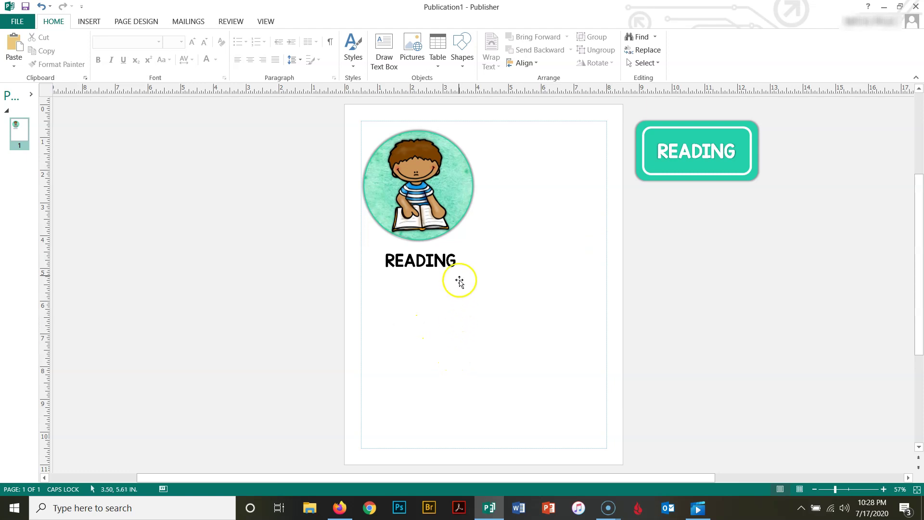
pyautogui.moveTo(412, 162)
pyautogui.mouseDown()
pyautogui.moveTo(473, 239)
pyautogui.moveTo(417, 153)
pyautogui.mouseUp()
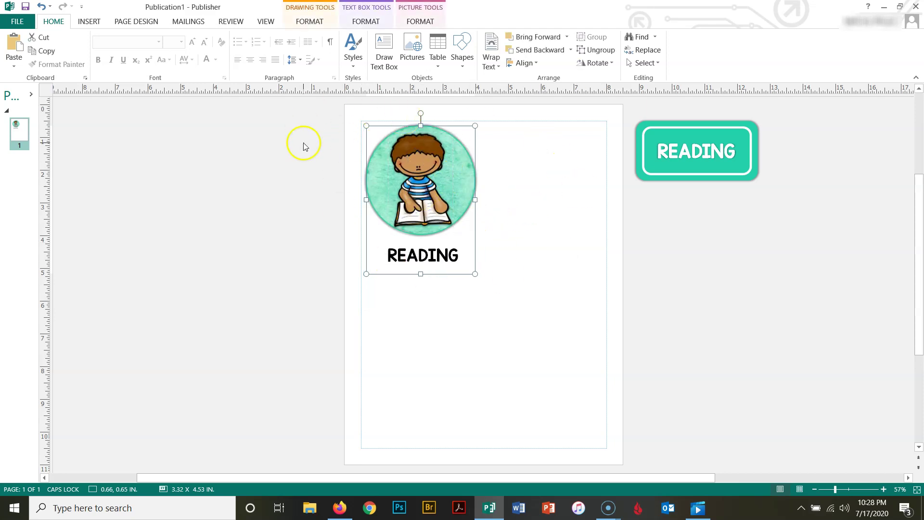
# Save the grouped reading icon as a PNG picture named Picture2A in the Digital Classroom folder, without replacing Picture2.
pyautogui.rightClick(421, 169)
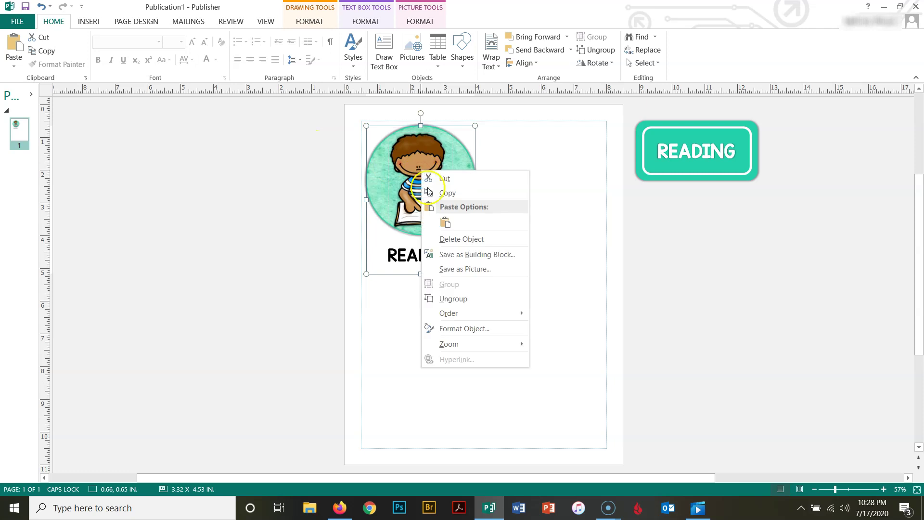
pyautogui.click(459, 271)
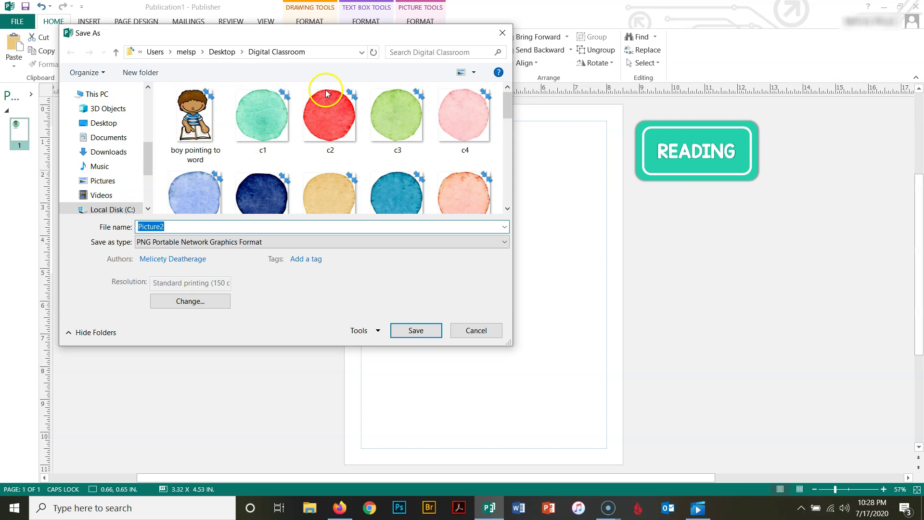
pyautogui.click(416, 330)
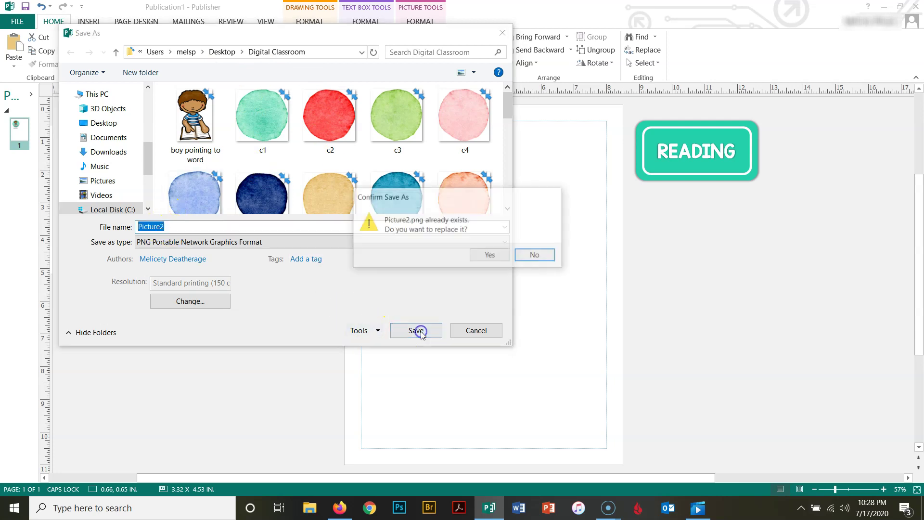
pyautogui.click(534, 256)
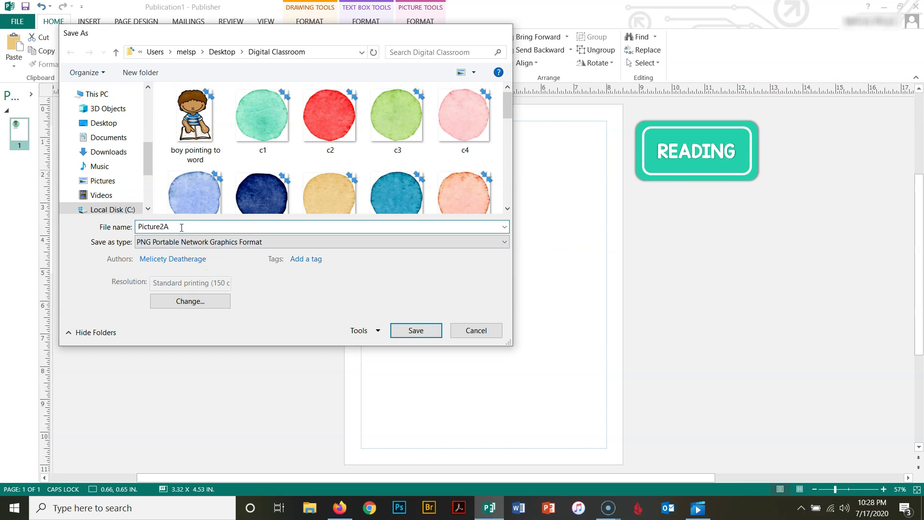
pyautogui.press('Return')
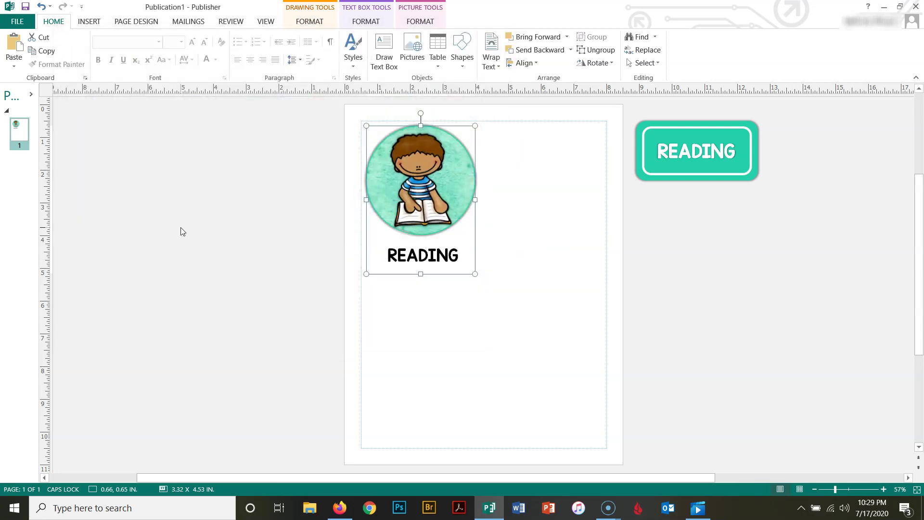
# Move the grouped reading icon off the page to directly below the teal READING label.
pyautogui.click(433, 206)
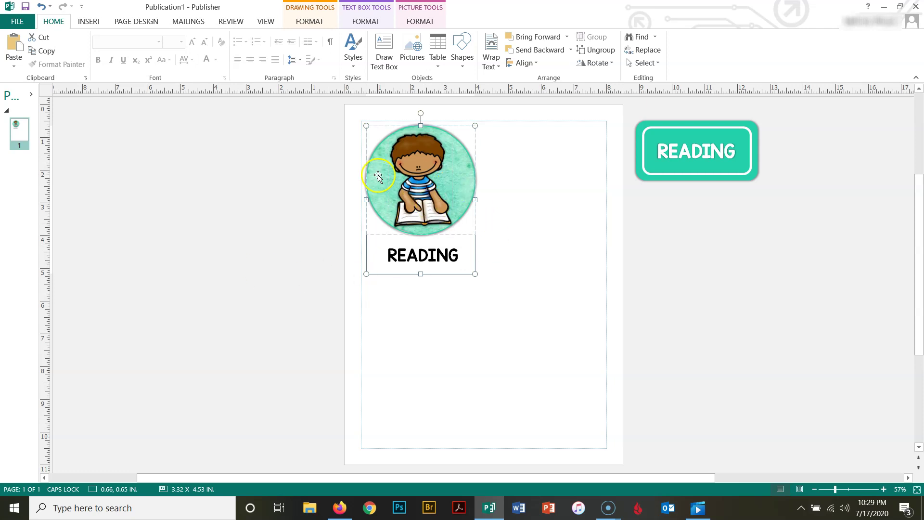
pyautogui.moveTo(412, 200); pyautogui.dragTo(697, 262)
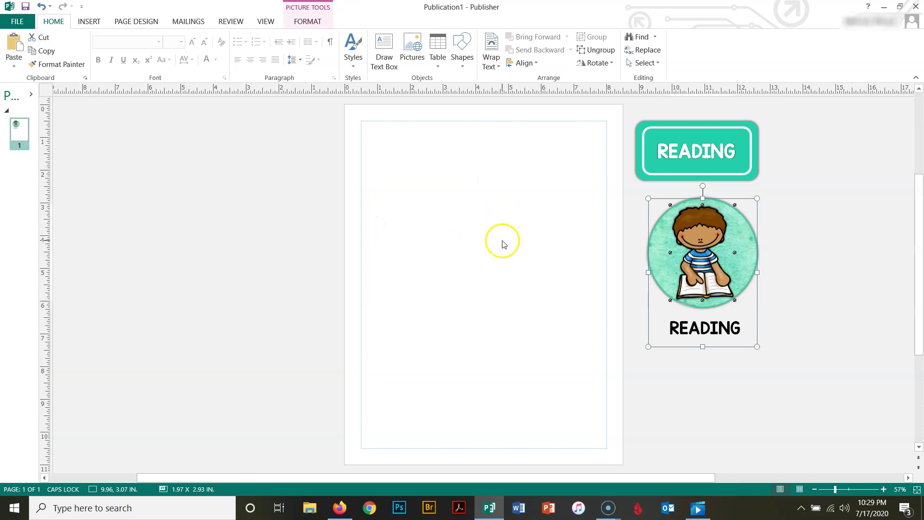
pyautogui.click(801, 257)
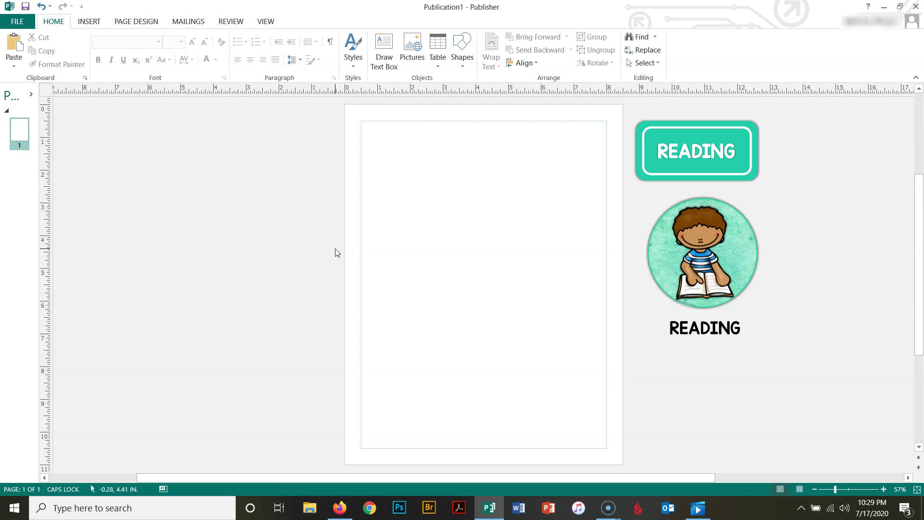
# Place an ungrouped copy of the reading icon on the page and move its boy picture and text off the page.
pyautogui.click(734, 260)
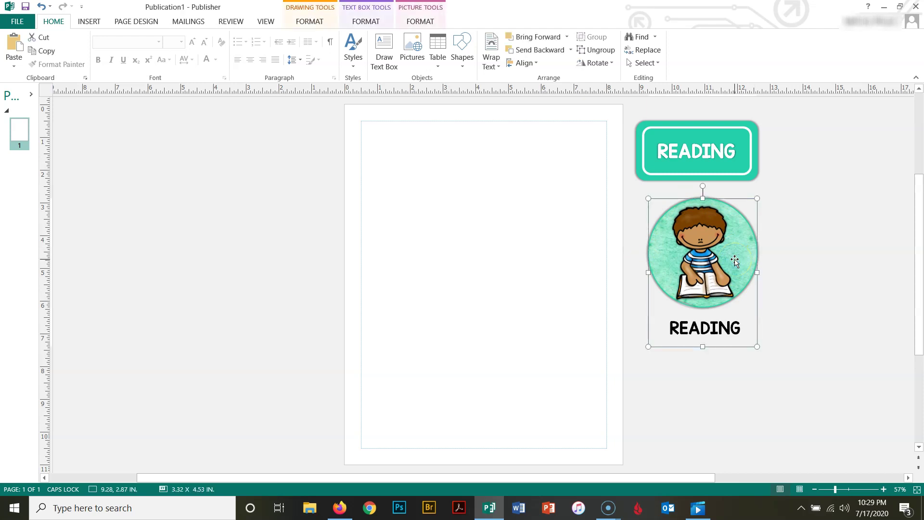
pyautogui.click(735, 259)
pyautogui.moveTo(688, 271)
pyautogui.mouseDown()
pyautogui.moveTo(788, 251)
pyautogui.moveTo(807, 196)
pyautogui.moveTo(597, 252)
pyautogui.moveTo(376, 191)
pyautogui.mouseUp()
pyautogui.click(596, 50)
pyautogui.click(812, 340)
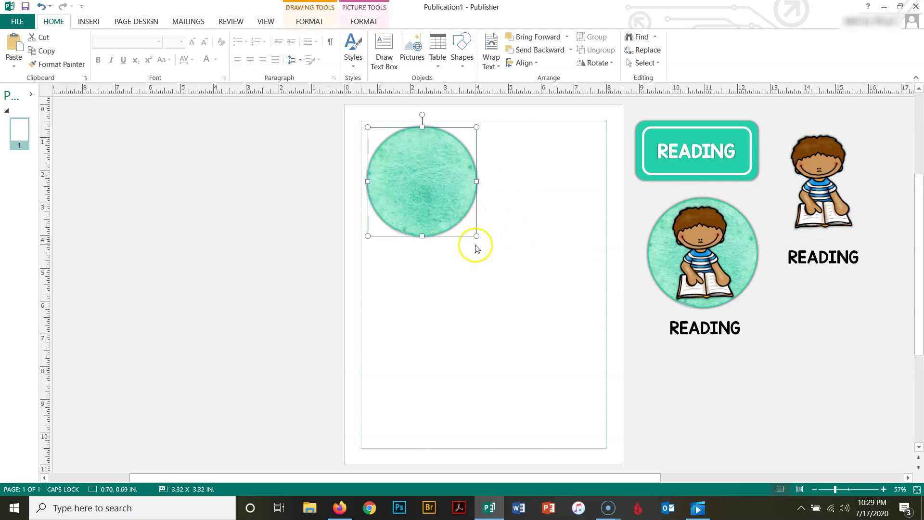
# Shrink the watercolor circle to about 0.6 by 0.6 inches and place a duplicate of it directly to its right.
pyautogui.moveTo(476, 238); pyautogui.dragTo(427, 187)
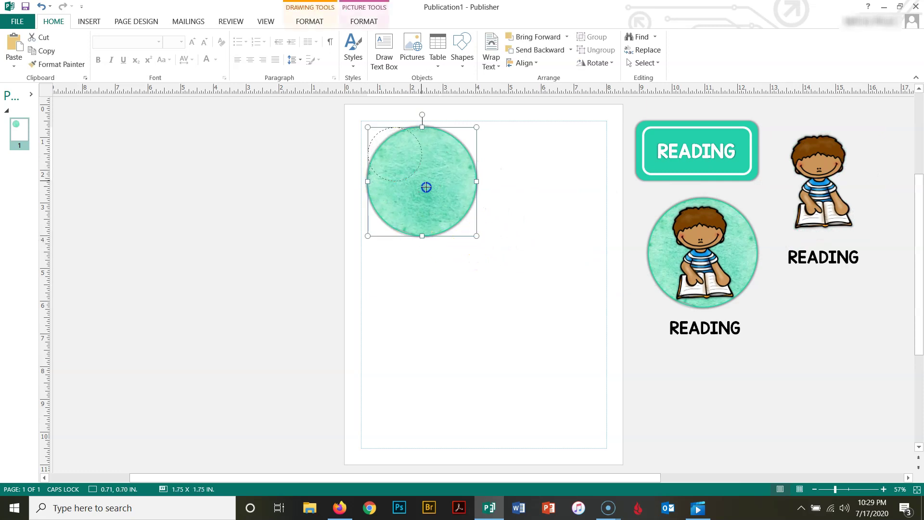
pyautogui.moveTo(389, 143); pyautogui.dragTo(387, 147)
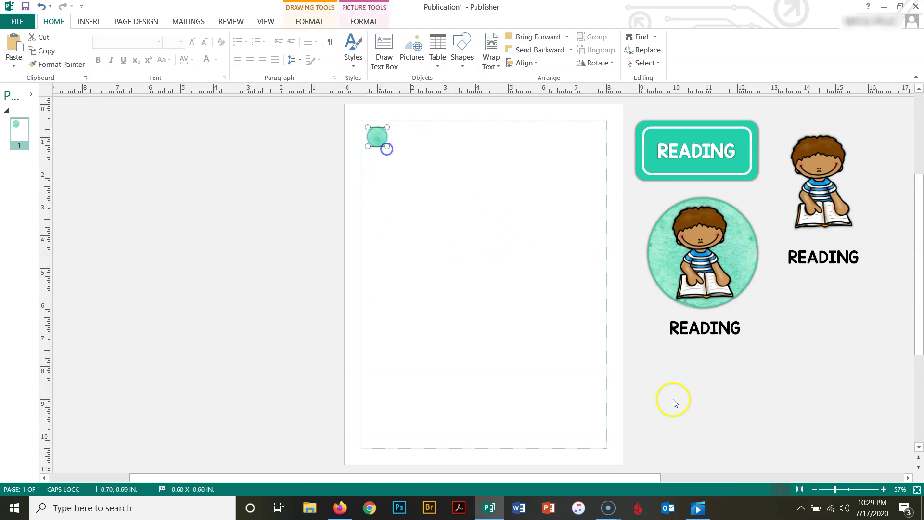
pyautogui.click(855, 488)
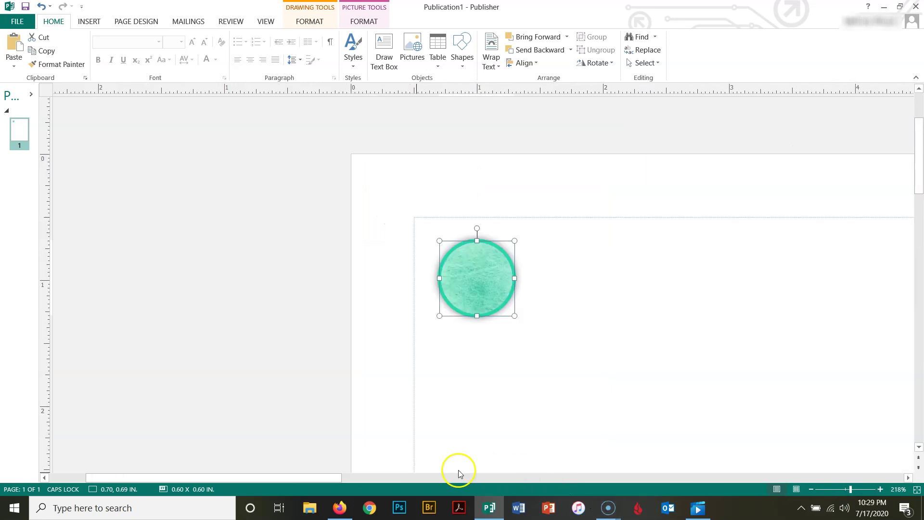
pyautogui.moveTo(319, 477); pyautogui.dragTo(415, 481)
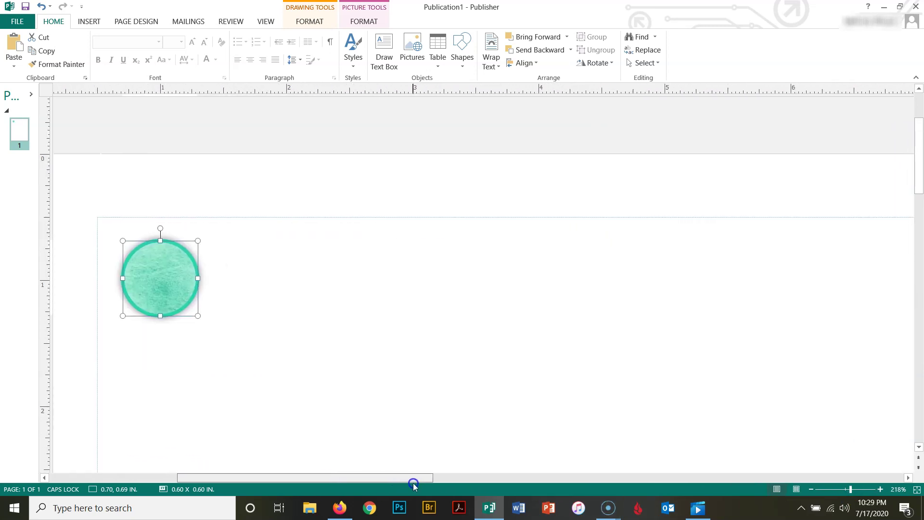
pyautogui.click(813, 490)
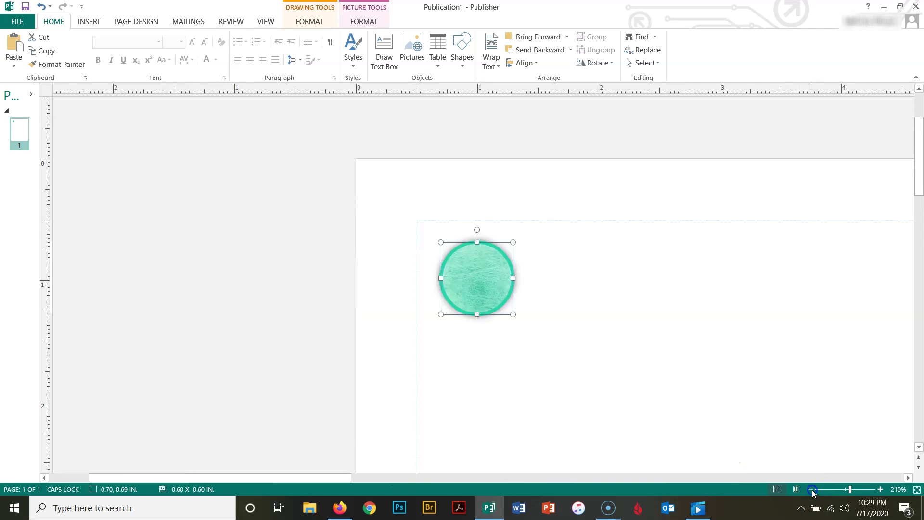
pyautogui.moveTo(327, 480); pyautogui.dragTo(417, 479)
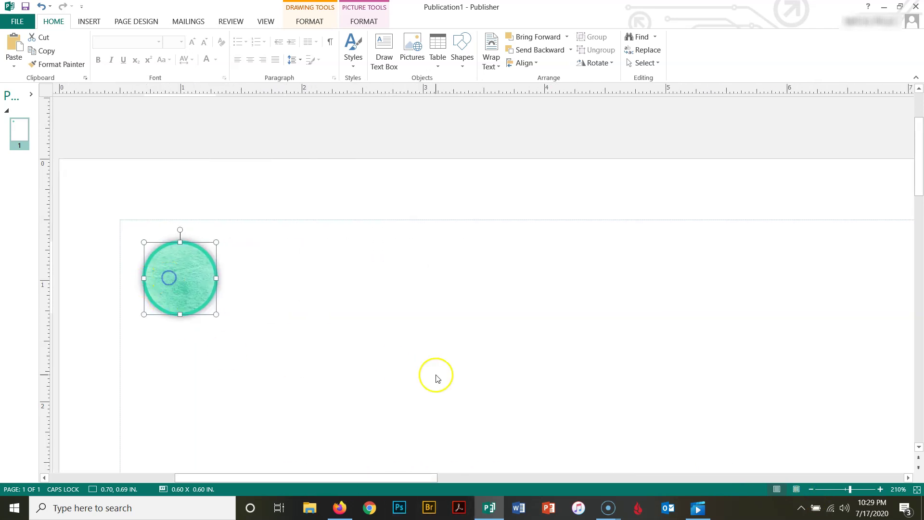
pyautogui.hotkey('ctrl', 'd')
pyautogui.moveTo(198, 298); pyautogui.dragTo(293, 275)
# Fill the second circle with the c4 watercolor picture from the Digital Classroom folder.
pyautogui.rightClick(294, 277)
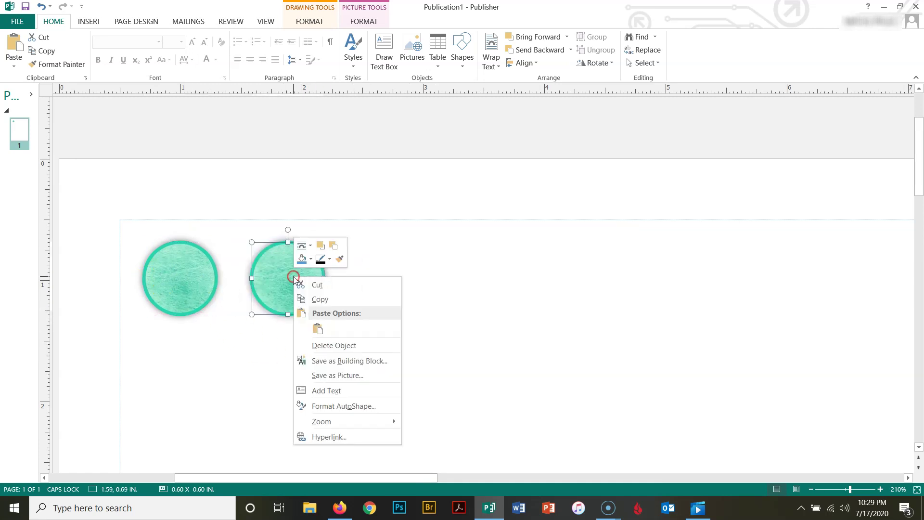
pyautogui.click(346, 408)
pyautogui.click(501, 153)
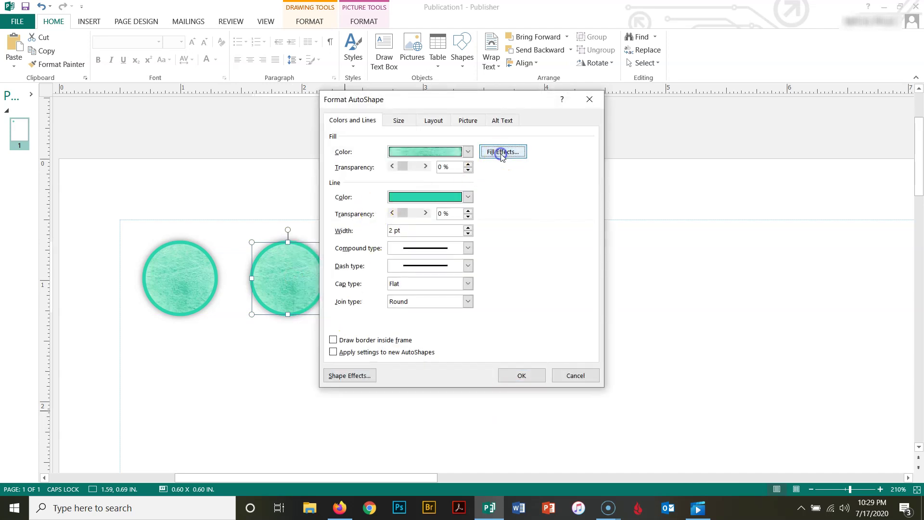
pyautogui.click(404, 264)
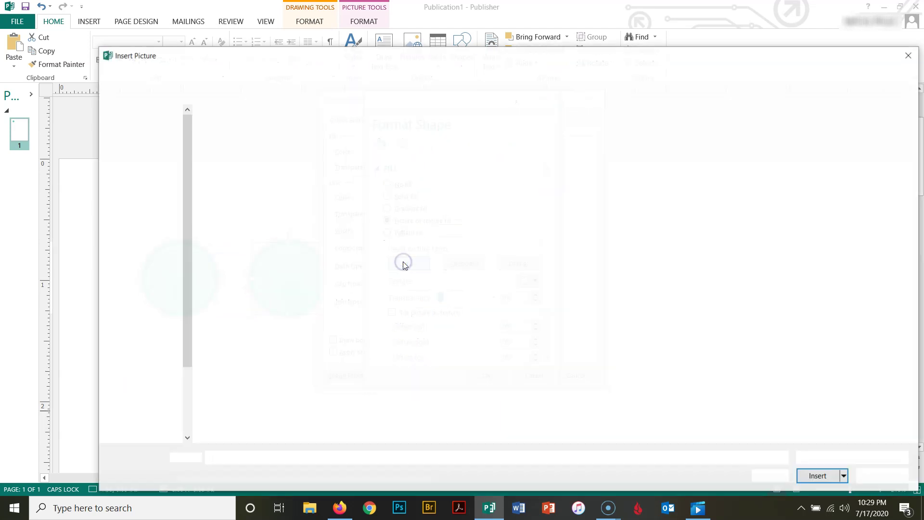
pyautogui.click(512, 138)
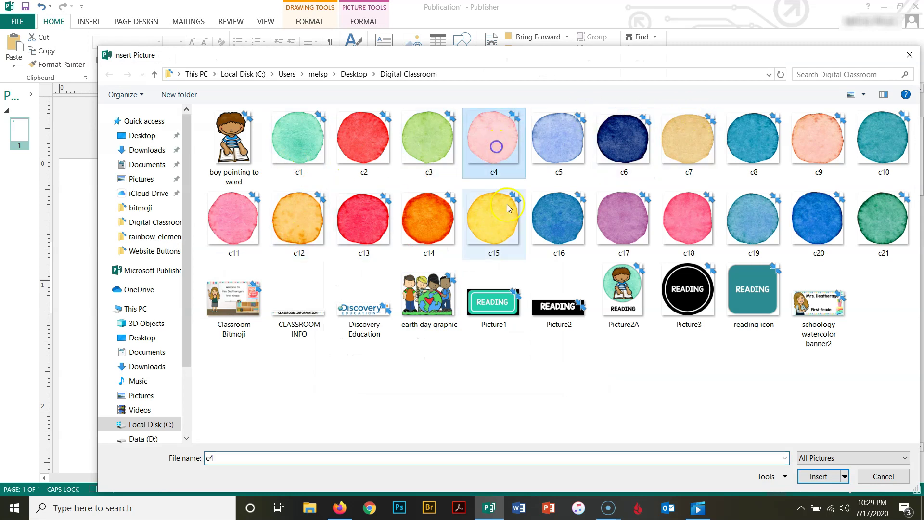
pyautogui.click(817, 476)
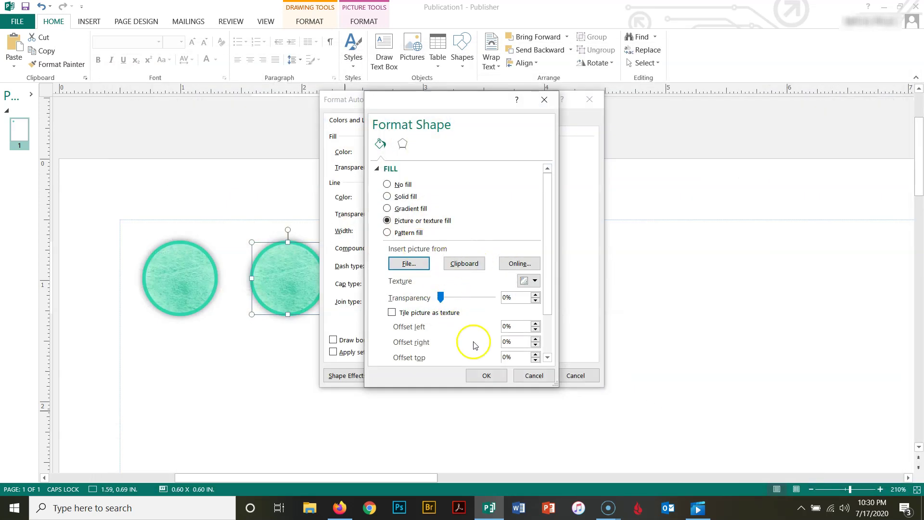
pyautogui.click(487, 376)
# Set the second circle's outline to a custom light magenta-pink, about RGB 252, 178, 227, and apply the formatting.
pyautogui.click(411, 197)
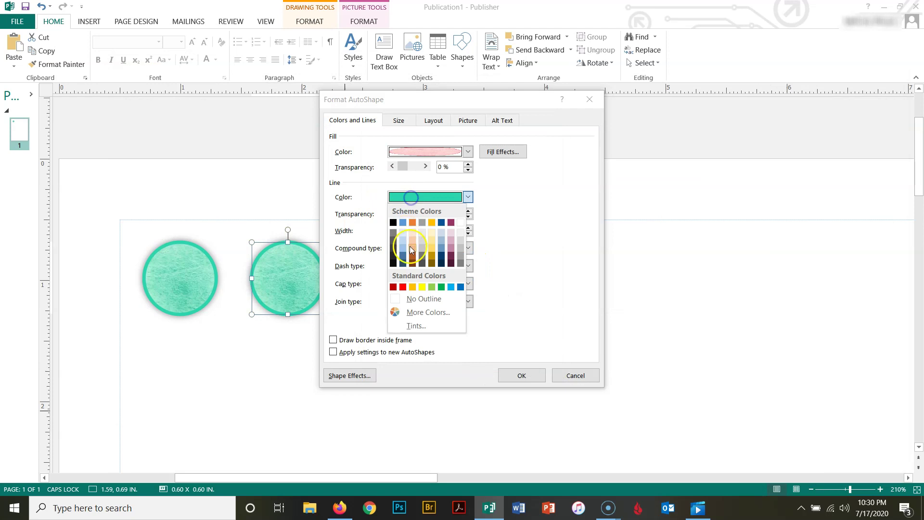
pyautogui.click(428, 312)
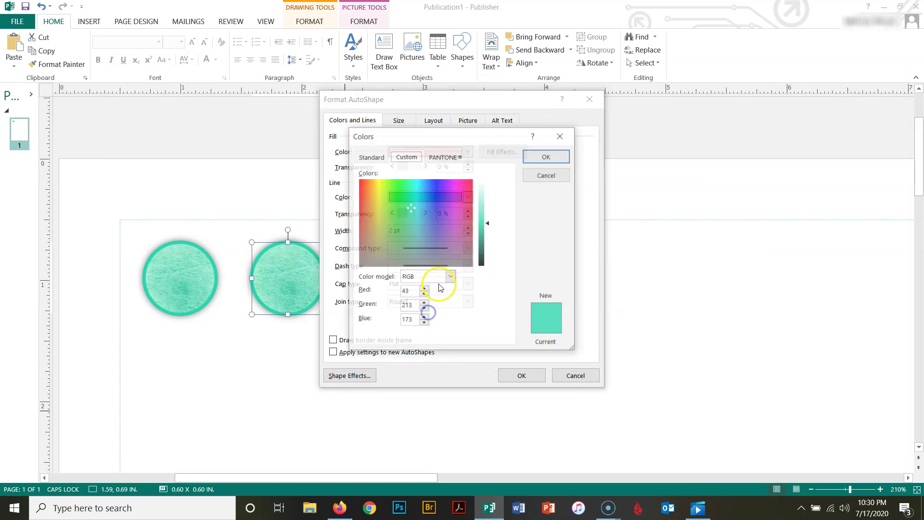
pyautogui.moveTo(463, 195); pyautogui.dragTo(460, 184)
pyautogui.click(499, 218)
pyautogui.moveTo(498, 217); pyautogui.dragTo(492, 195)
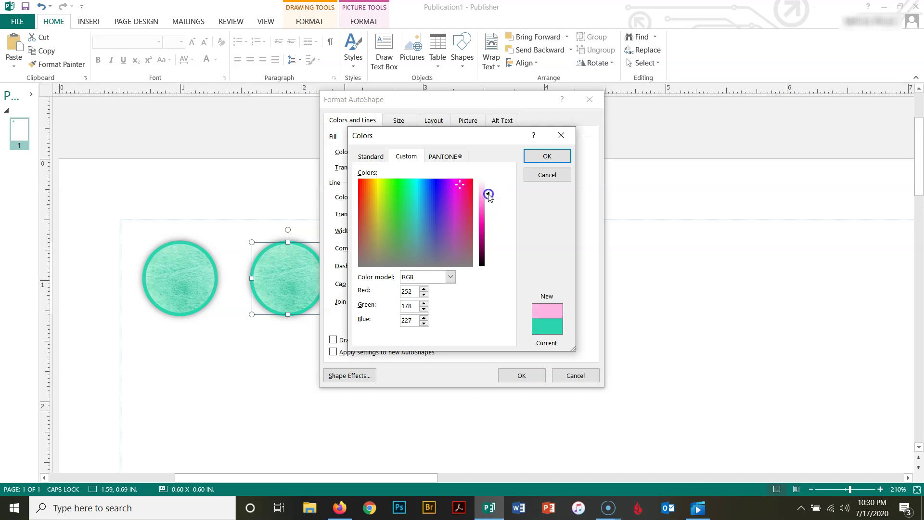
pyautogui.click(547, 156)
pyautogui.click(523, 375)
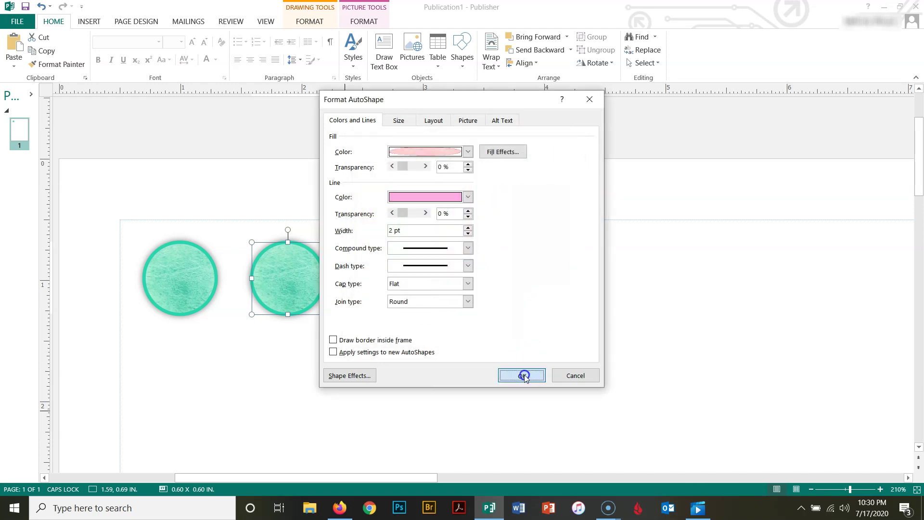
# Change the second circle's outline to a custom softer pink, RGB 253, 171, 192.
pyautogui.rightClick(288, 291)
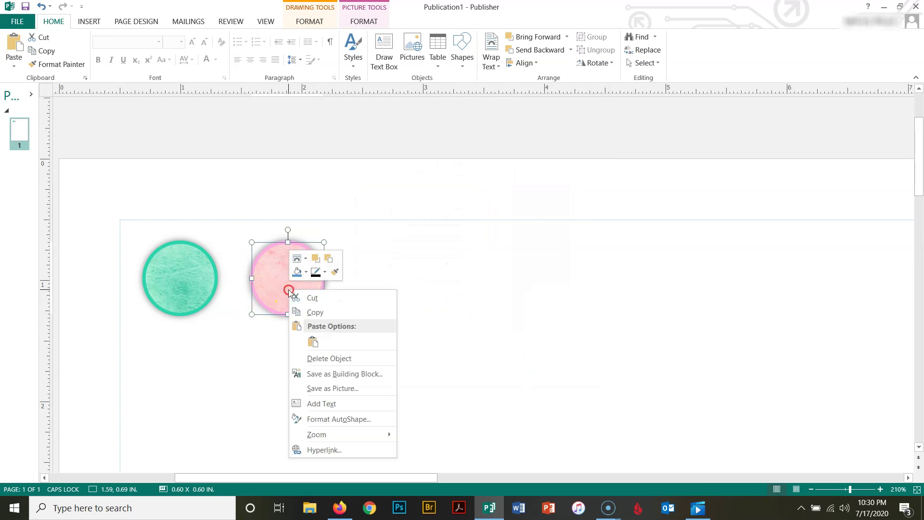
pyautogui.click(349, 417)
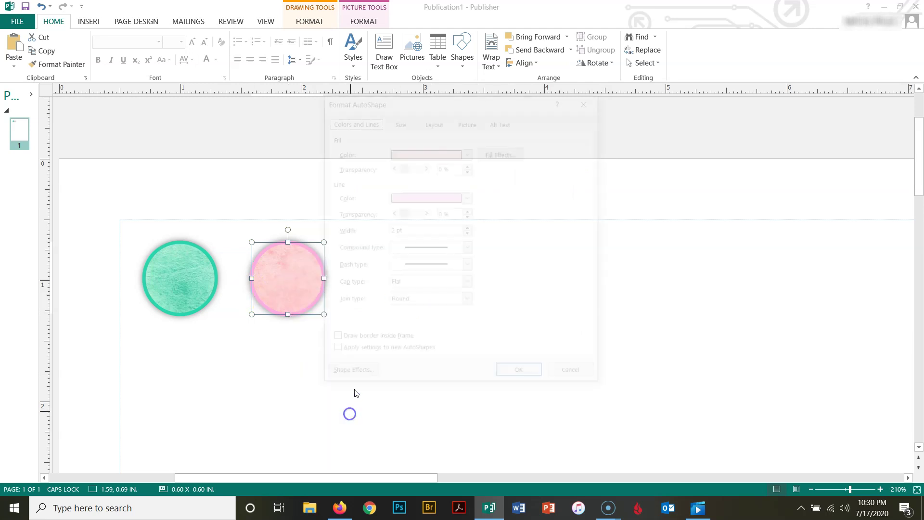
pyautogui.click(423, 197)
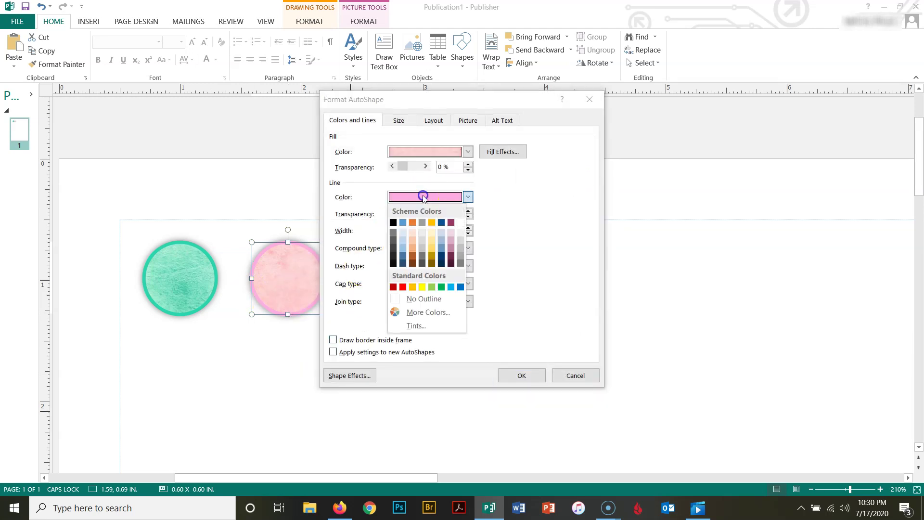
pyautogui.click(427, 312)
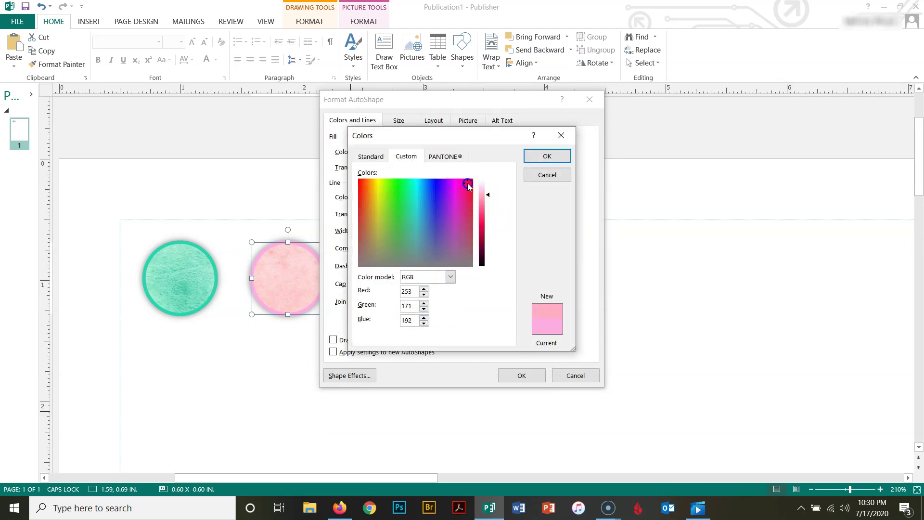
pyautogui.click(547, 156)
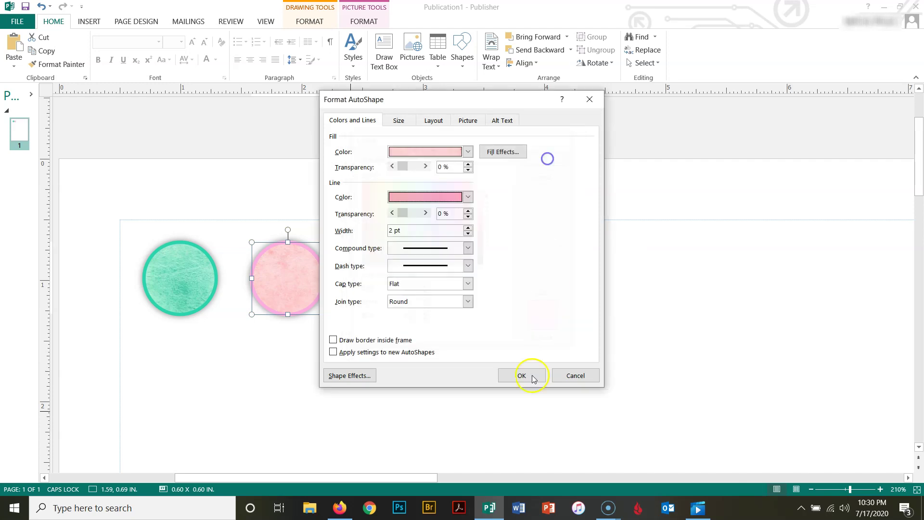
pyautogui.click(522, 375)
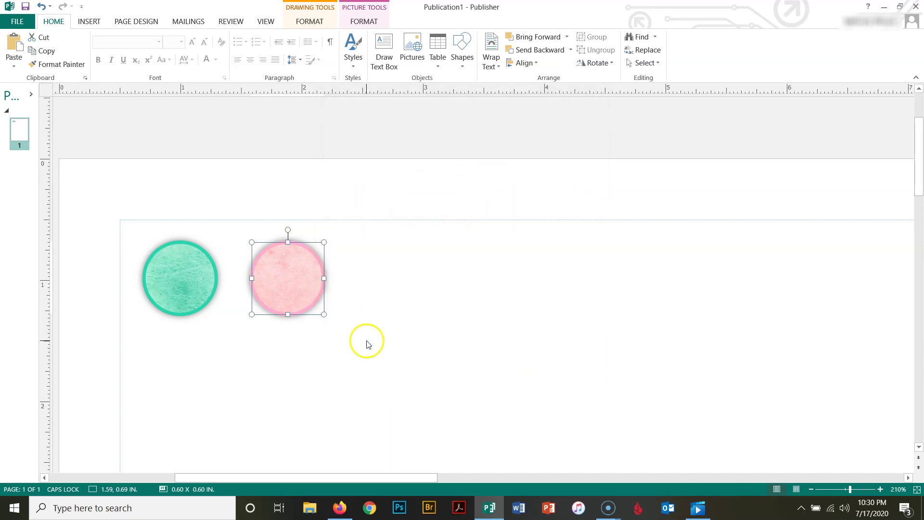
# Duplicate the pink circle and place the copy directly to its right.
pyautogui.rightClick(301, 288)
pyautogui.click(389, 281)
pyautogui.rightClick(389, 281)
pyautogui.click(414, 322)
pyautogui.moveTo(423, 312); pyautogui.dragTo(397, 268)
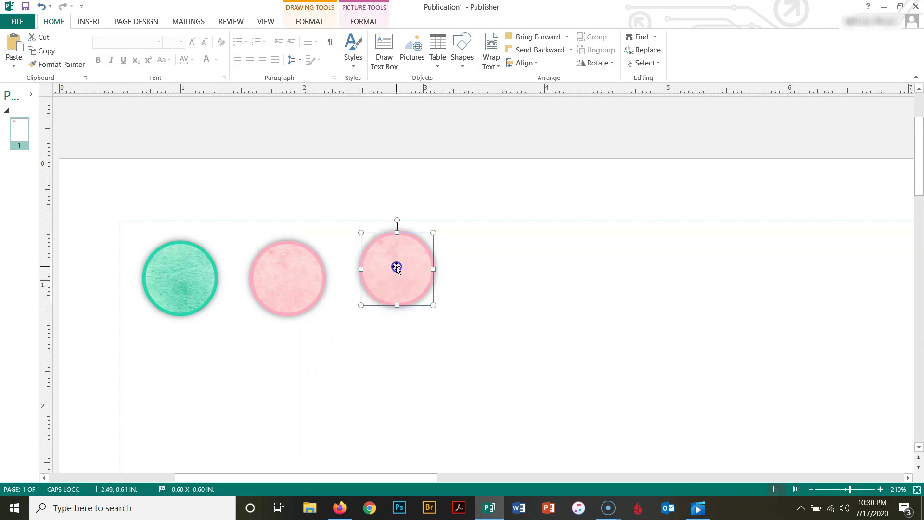
# Fill the third circle with the c5 watercolor picture from the Digital Classroom folder.
pyautogui.rightClick(396, 268)
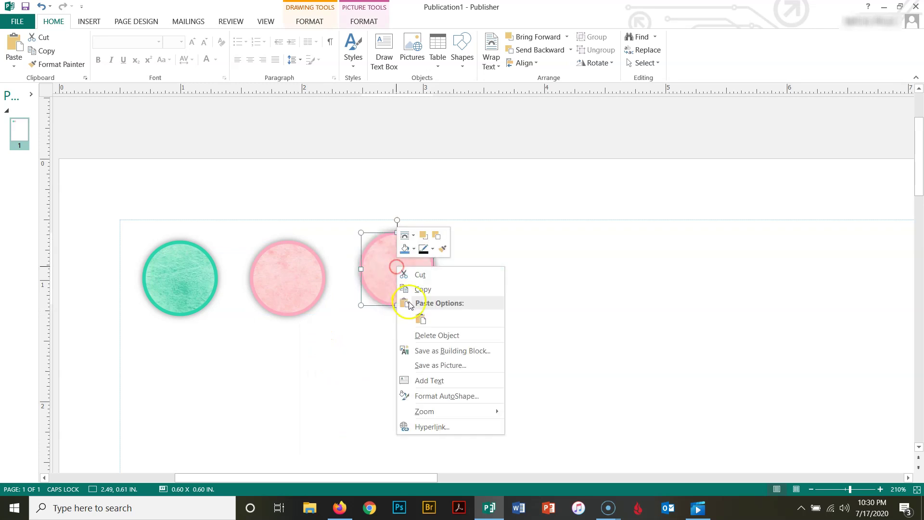
pyautogui.click(429, 395)
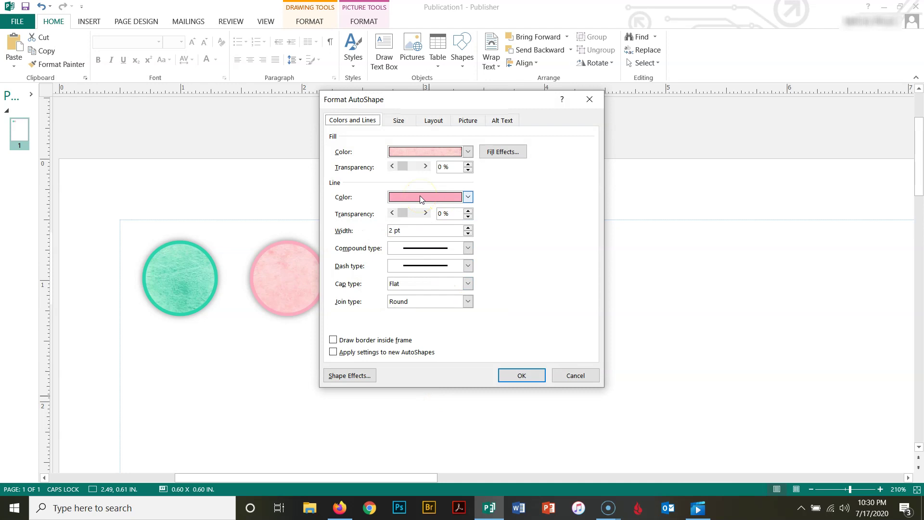
pyautogui.click(503, 152)
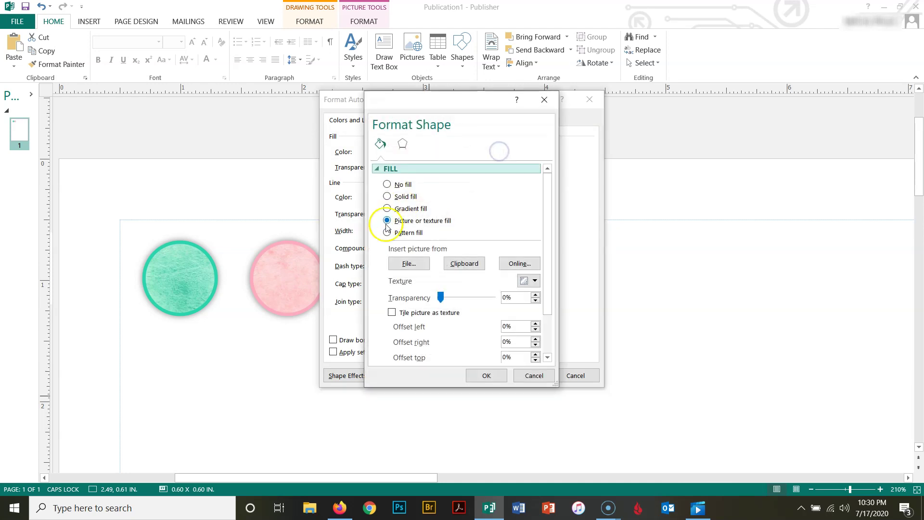
pyautogui.click(409, 264)
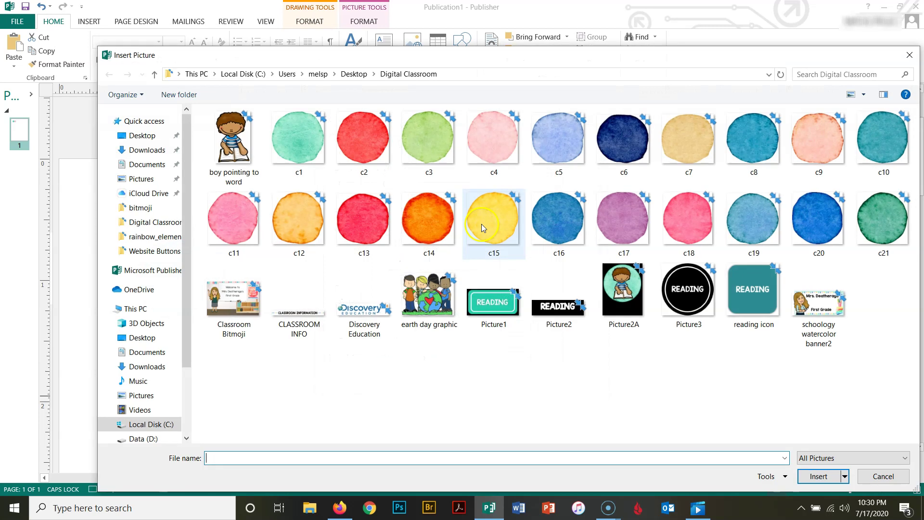
pyautogui.click(554, 150)
pyautogui.click(818, 476)
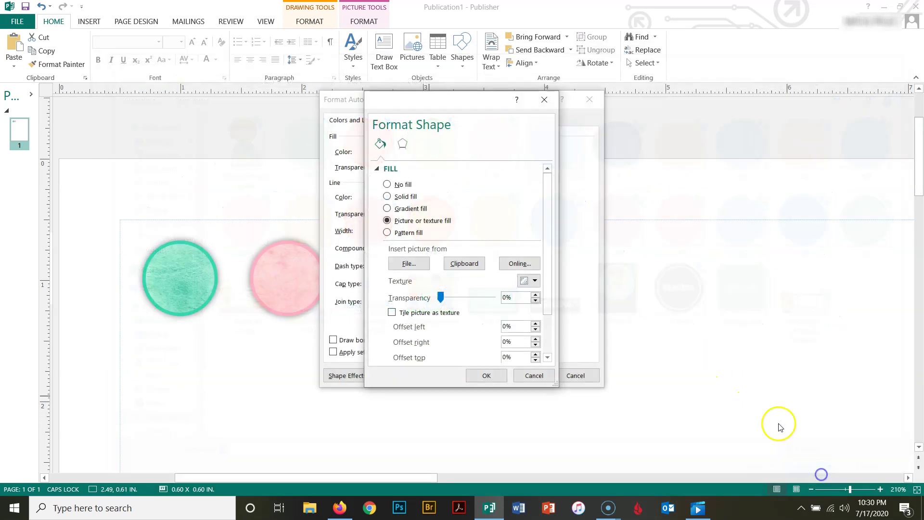
pyautogui.click(487, 375)
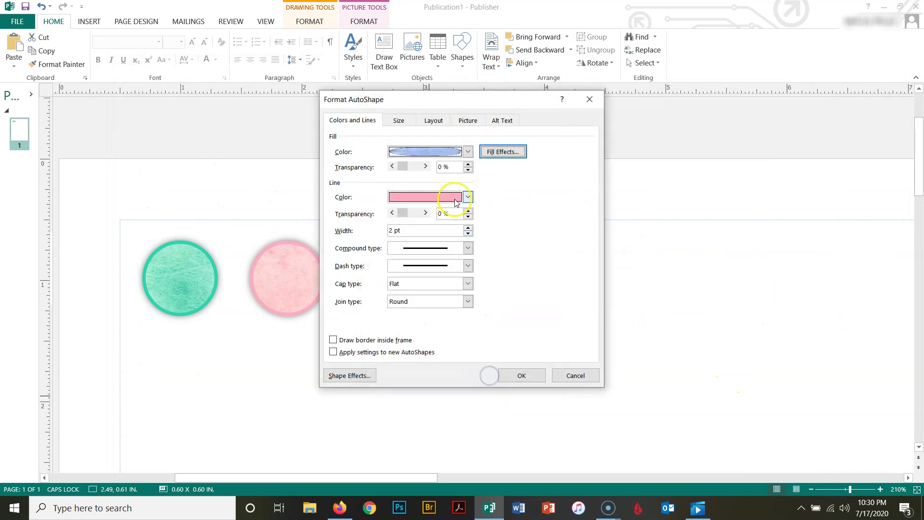
# Set the third circle's outline to a custom light periwinkle, RGB 161, 157, 249.
pyautogui.click(468, 196)
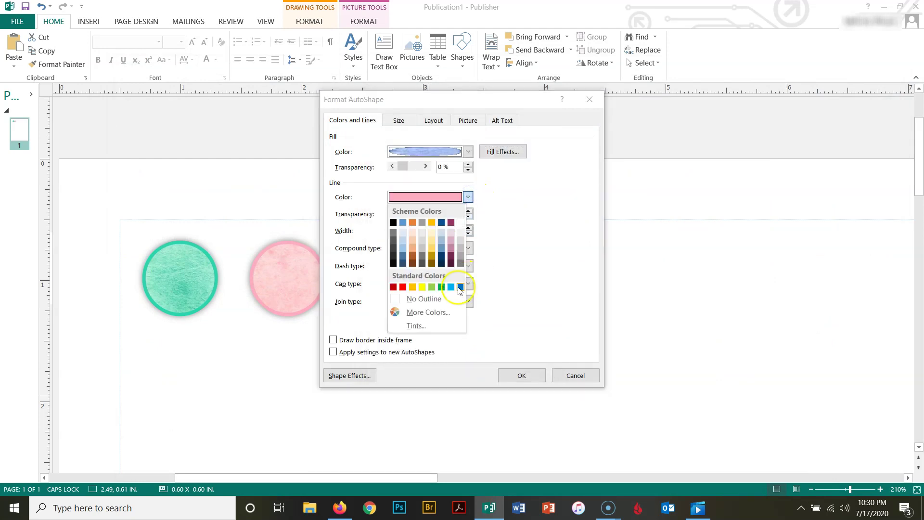
pyautogui.click(424, 299)
pyautogui.click(443, 196)
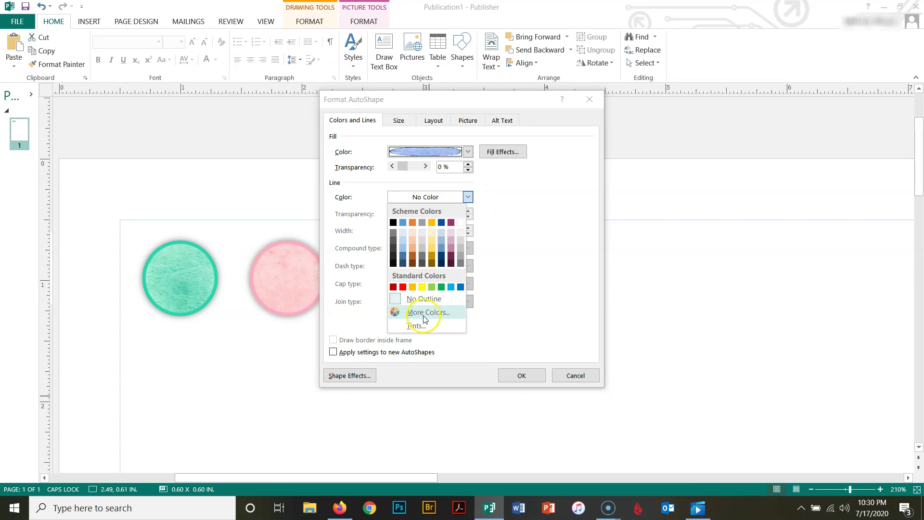
pyautogui.click(427, 312)
pyautogui.click(410, 156)
pyautogui.click(431, 198)
pyautogui.click(442, 191)
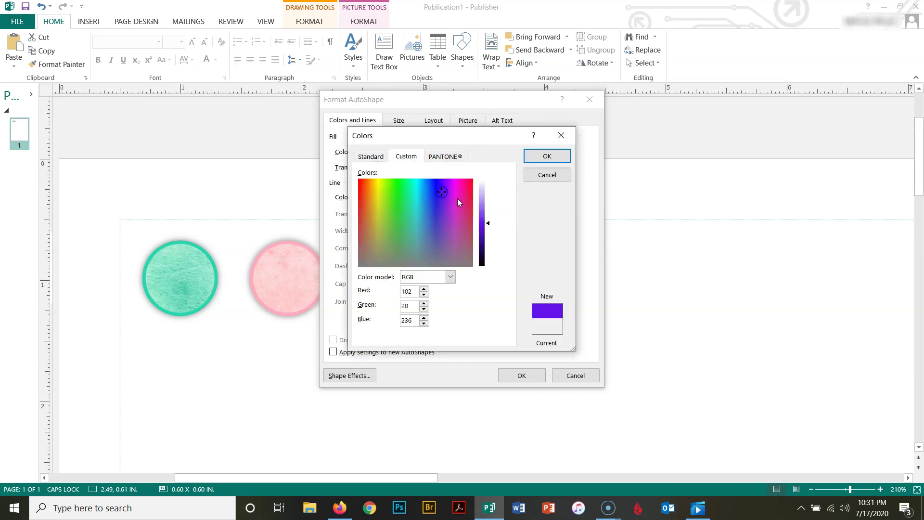
pyautogui.moveTo(489, 222); pyautogui.dragTo(437, 190)
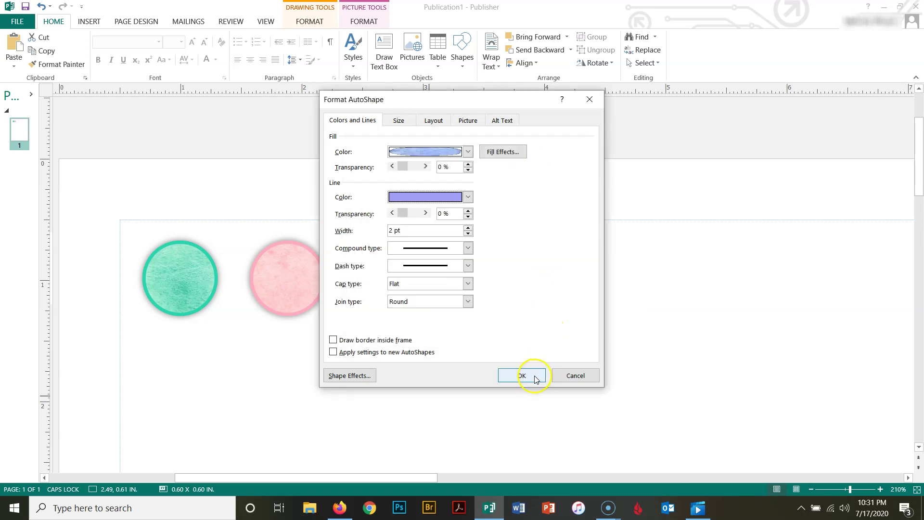
# Adjust the third circle's custom outline to a slightly more muted periwinkle blue and apply the formatting.
pyautogui.click(468, 197)
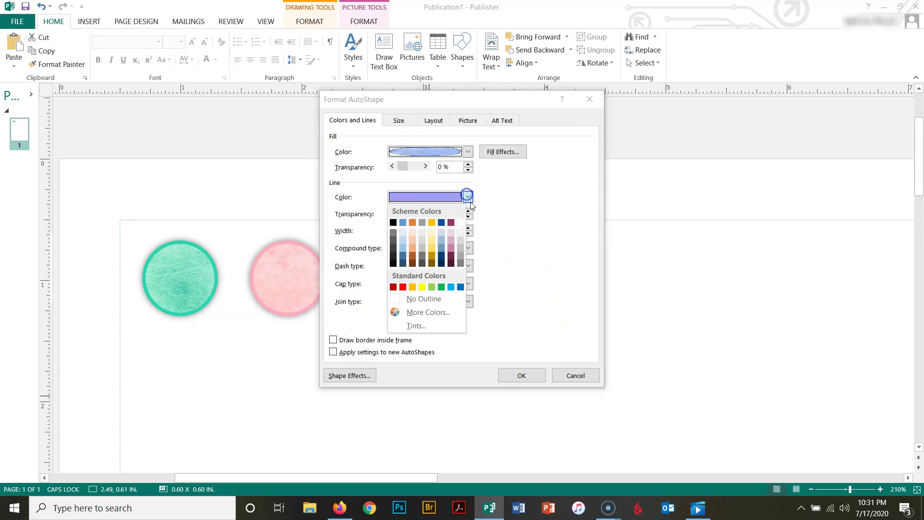
pyautogui.click(427, 313)
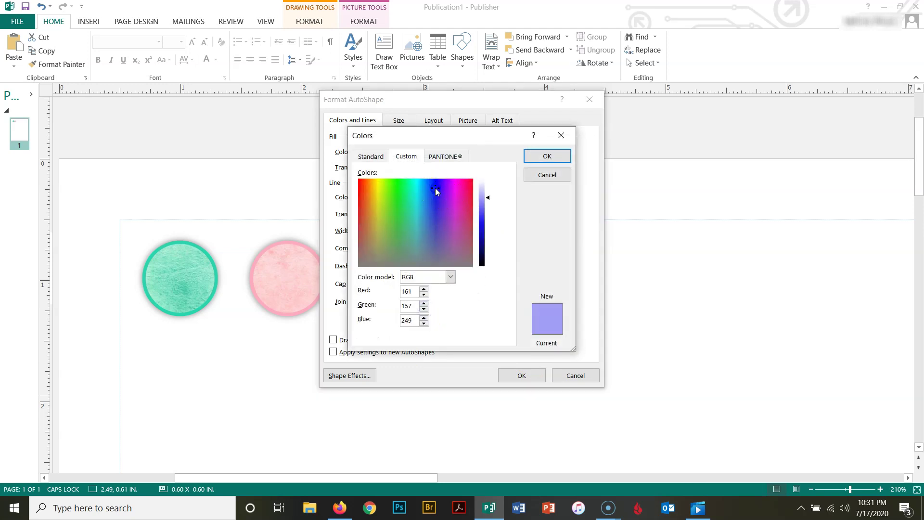
pyautogui.moveTo(435, 188); pyautogui.dragTo(432, 201)
pyautogui.click(546, 156)
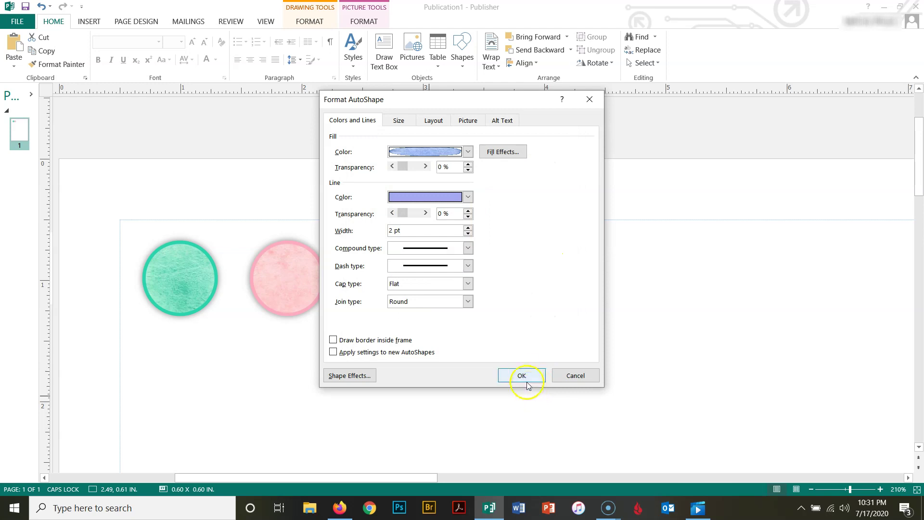
pyautogui.click(526, 377)
# Move the blue circle closer to the pink one and shrink all three circles to about 0.46 by 0.46 inches each.
pyautogui.moveTo(391, 260); pyautogui.dragTo(372, 274)
pyautogui.keyDown('shift'); pyautogui.click(299, 286); pyautogui.keyUp('shift')
pyautogui.keyDown('shift'); pyautogui.click(182, 277); pyautogui.keyUp('shift')
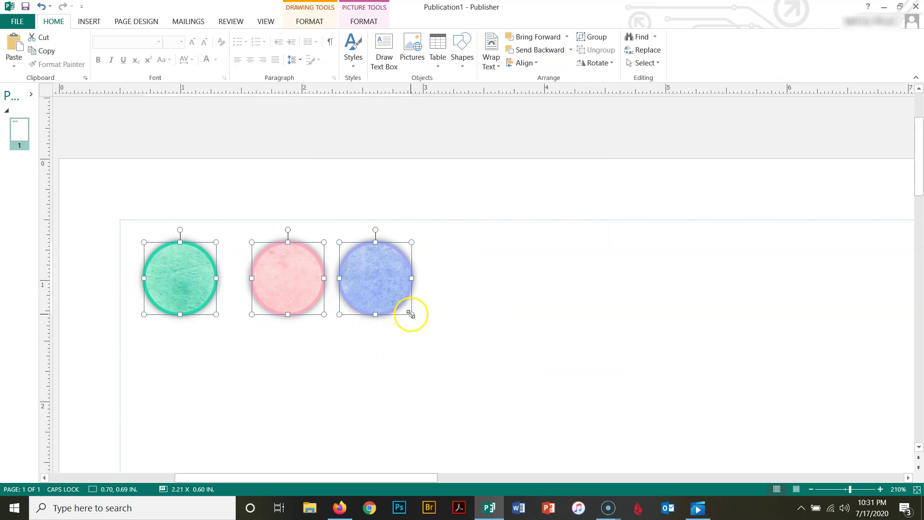
pyautogui.moveTo(410, 313); pyautogui.dragTo(394, 291)
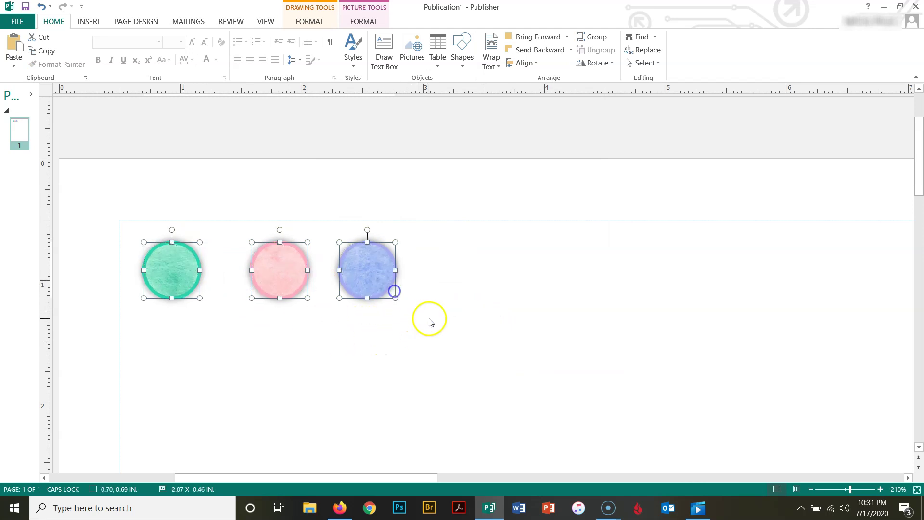
pyautogui.click(429, 320)
# Move the pink and blue circles into a tight row beside the green one and align the middles of all three.
pyautogui.moveTo(280, 270); pyautogui.dragTo(240, 271)
pyautogui.moveTo(367, 282); pyautogui.dragTo(320, 271)
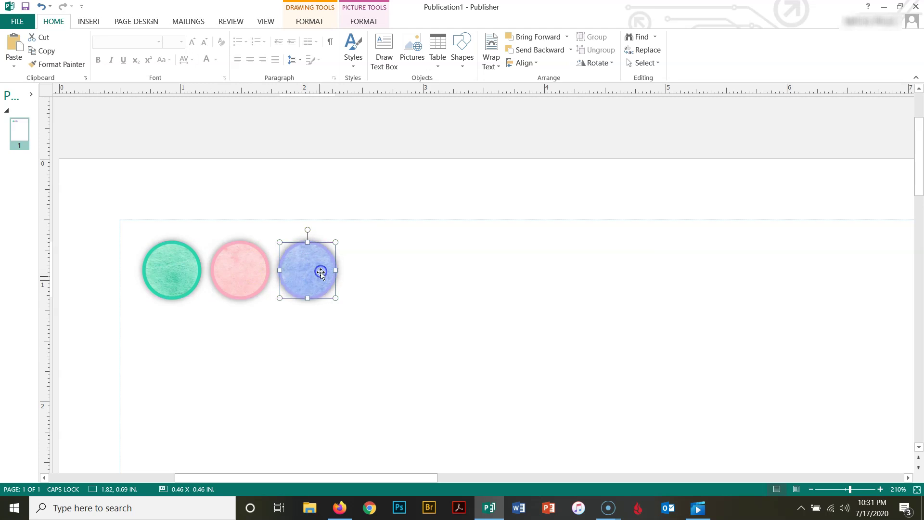
pyautogui.keyDown('shift'); pyautogui.click(252, 280); pyautogui.keyUp('shift')
pyautogui.keyDown('shift'); pyautogui.click(174, 272); pyautogui.keyUp('shift')
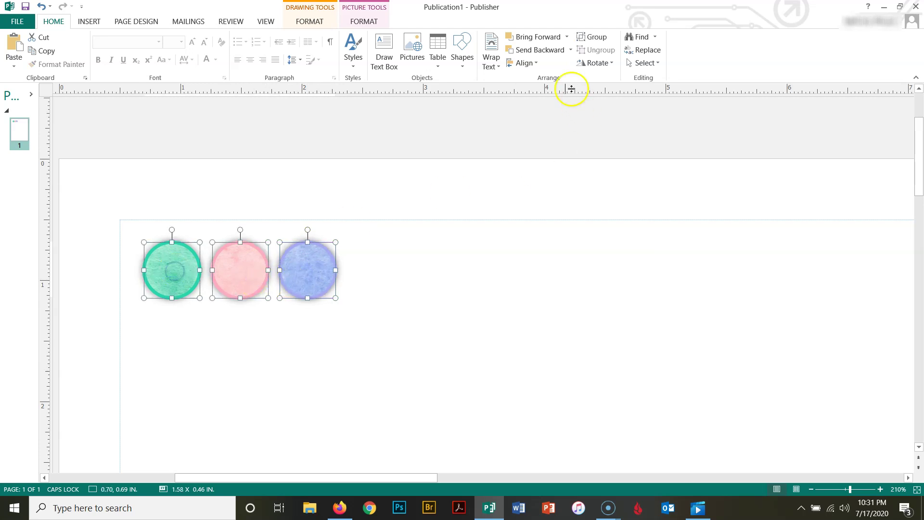
pyautogui.click(525, 62)
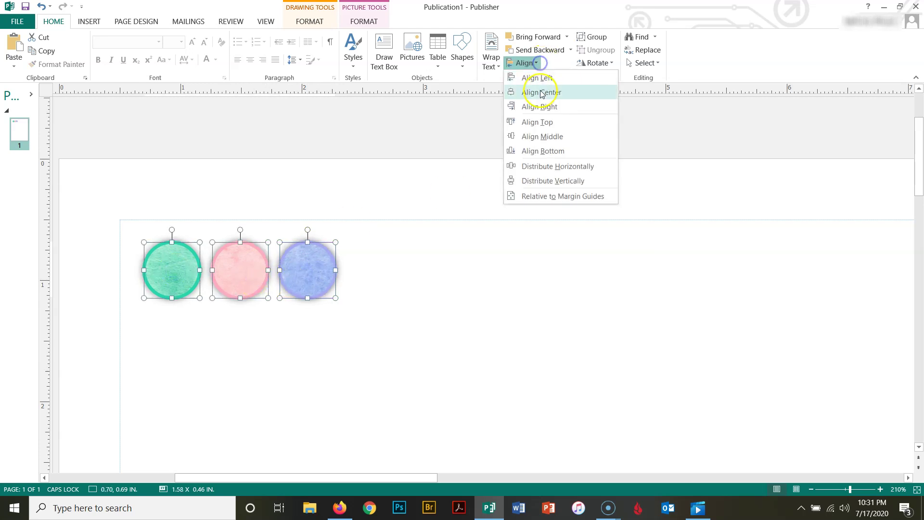
pyautogui.click(547, 140)
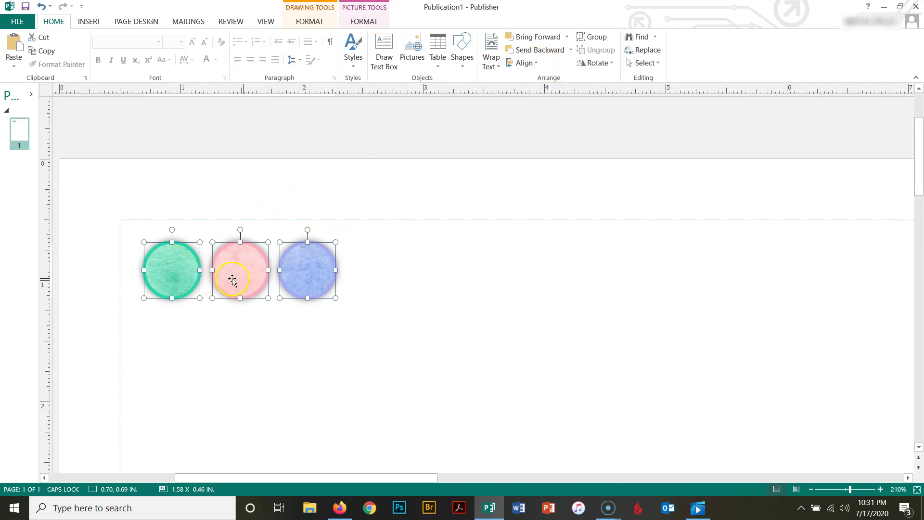
# Distribute the three circles horizontally and duplicate them, placing the copies beside the originals to extend the row.
pyautogui.click(527, 65)
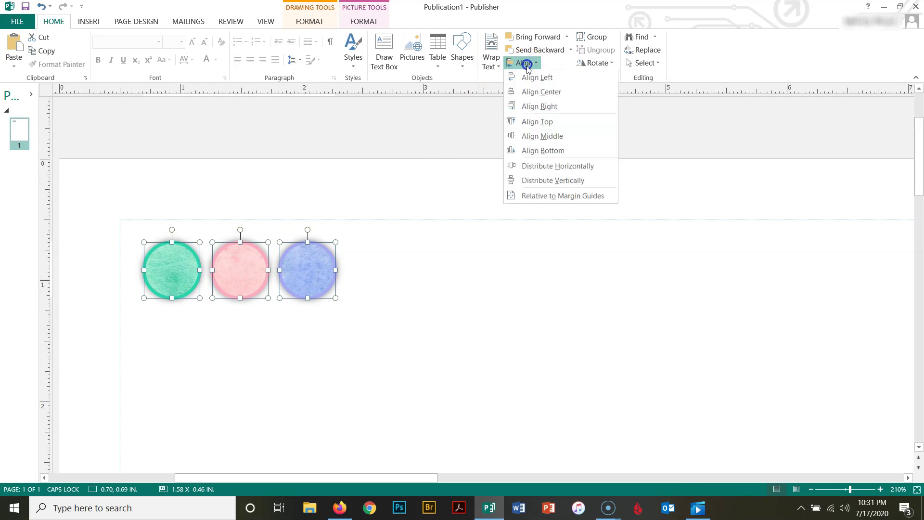
pyautogui.click(542, 168)
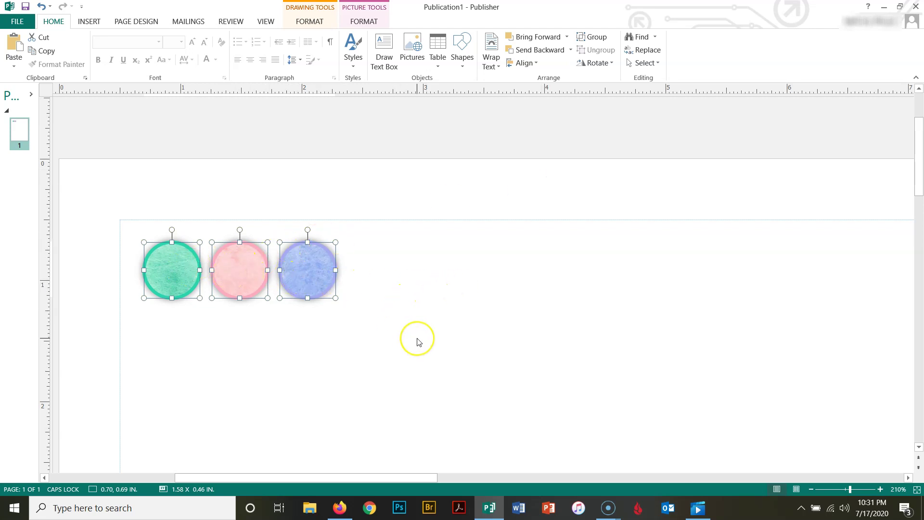
pyautogui.click(289, 423)
pyautogui.hotkey('ctrl', 'd')
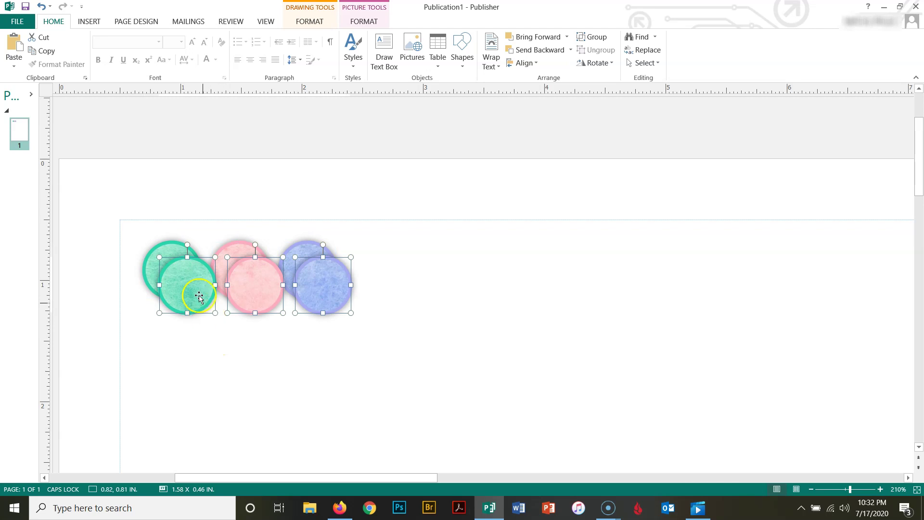
pyautogui.moveTo(222, 295); pyautogui.dragTo(378, 271)
# Distribute all six circles horizontally and group them into one object.
pyautogui.keyDown('shift'); pyautogui.click(313, 273); pyautogui.keyUp('shift')
pyautogui.keyDown('shift'); pyautogui.click(256, 279); pyautogui.keyUp('shift')
pyautogui.keyDown('shift'); pyautogui.click(158, 281); pyautogui.keyUp('shift')
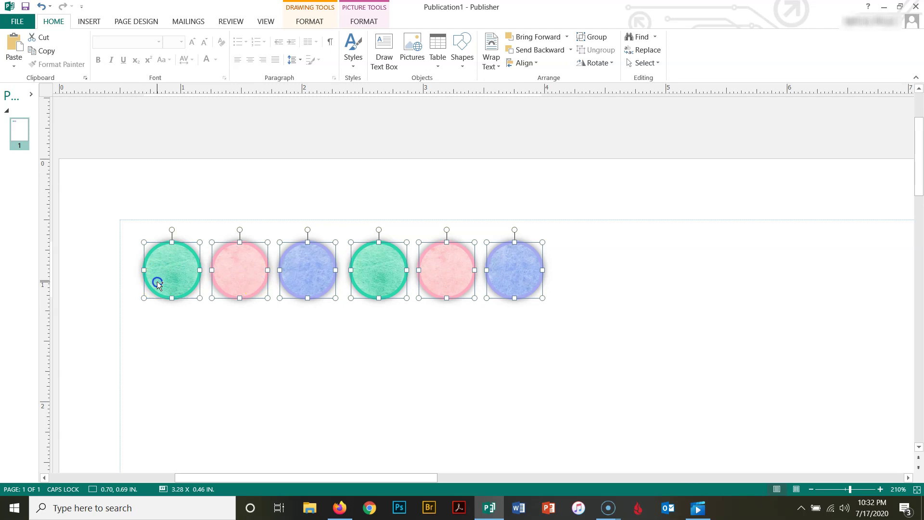
pyautogui.click(524, 63)
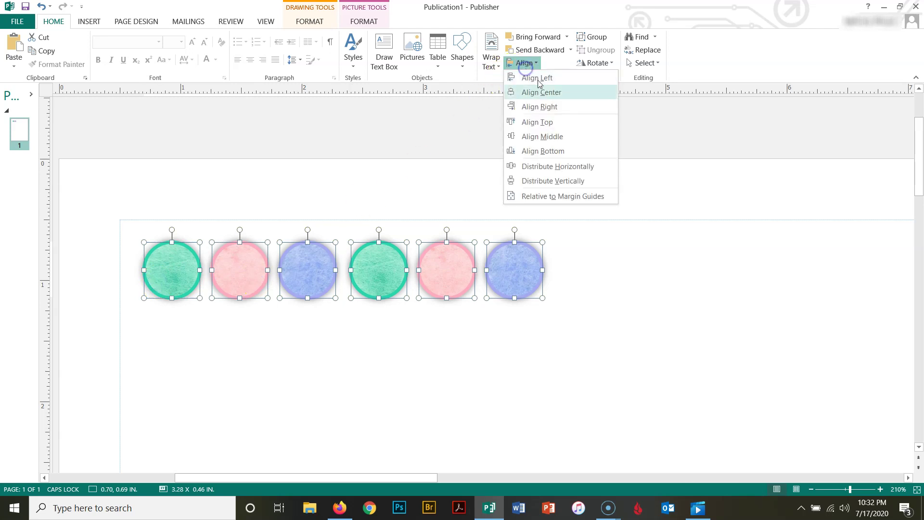
pyautogui.click(554, 168)
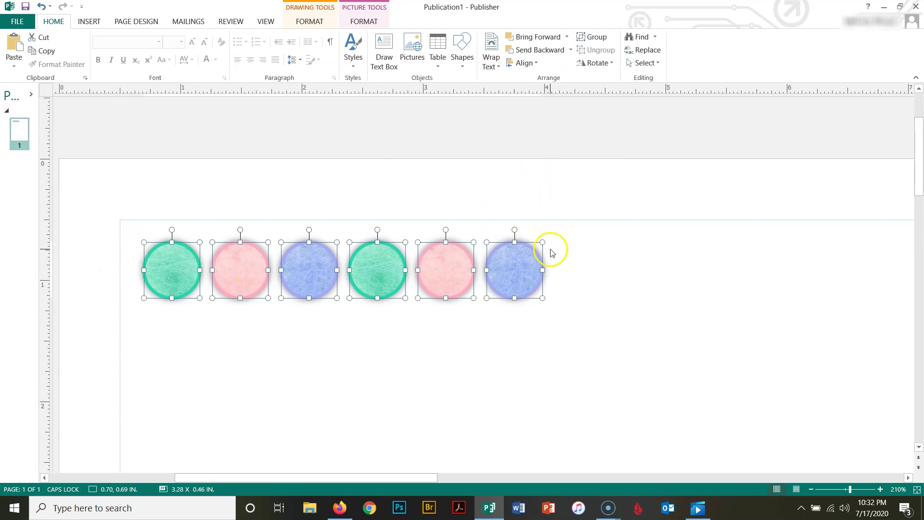
pyautogui.click(597, 37)
# Move the grouped circle row to the page's upper-left corner and shrink it to about 2.11 by 0.30 inches.
pyautogui.click(442, 514)
pyautogui.click(839, 489)
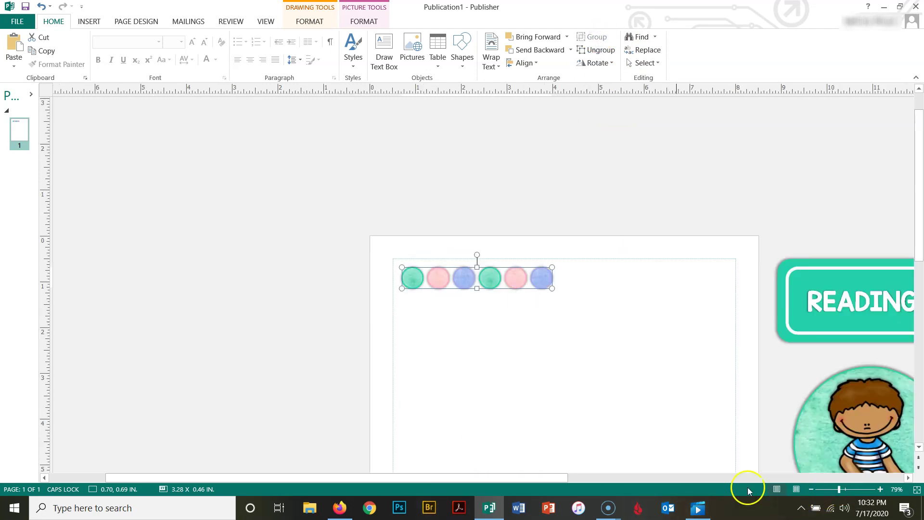
pyautogui.click(463, 274)
pyautogui.moveTo(460, 270); pyautogui.dragTo(433, 266)
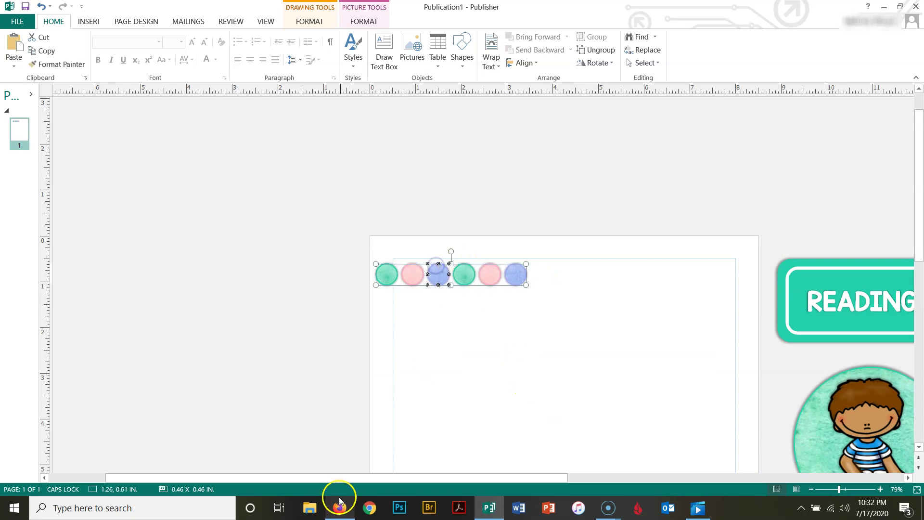
pyautogui.moveTo(336, 477); pyautogui.dragTo(449, 478)
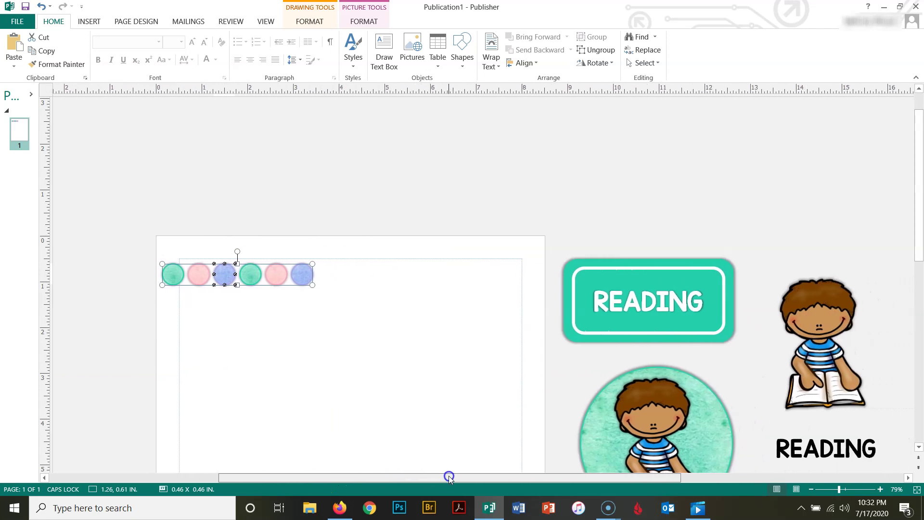
pyautogui.moveTo(314, 285); pyautogui.dragTo(259, 278)
# Duplicate the circle row and place the copy near the page's right margin, leaving space between the two rows.
pyautogui.click(358, 378)
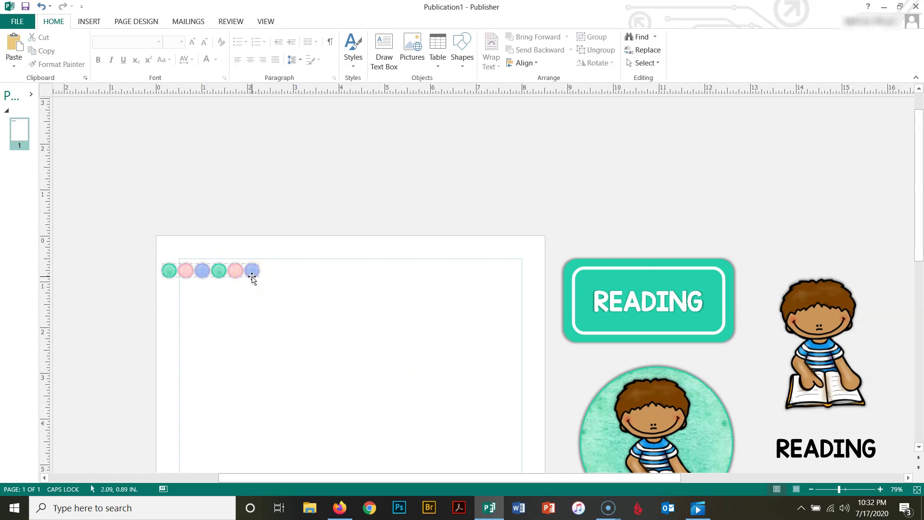
pyautogui.click(250, 270)
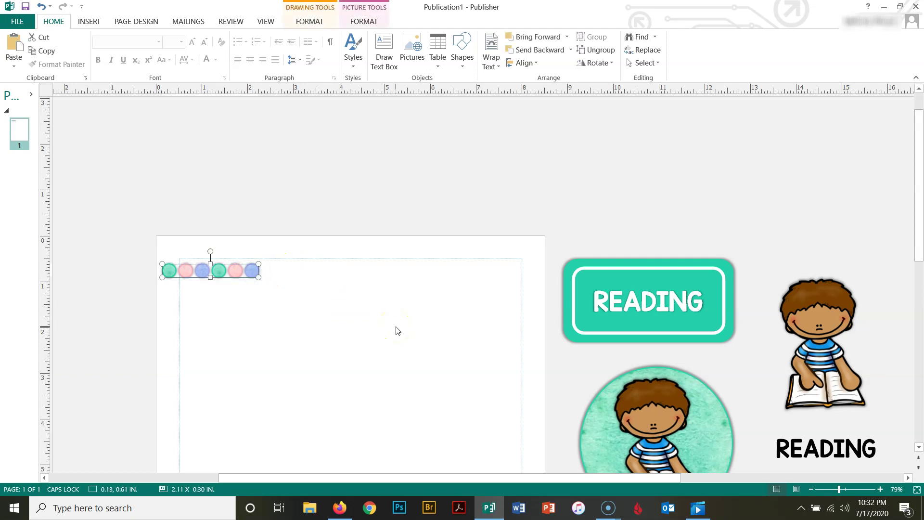
pyautogui.moveTo(254, 275); pyautogui.dragTo(483, 273)
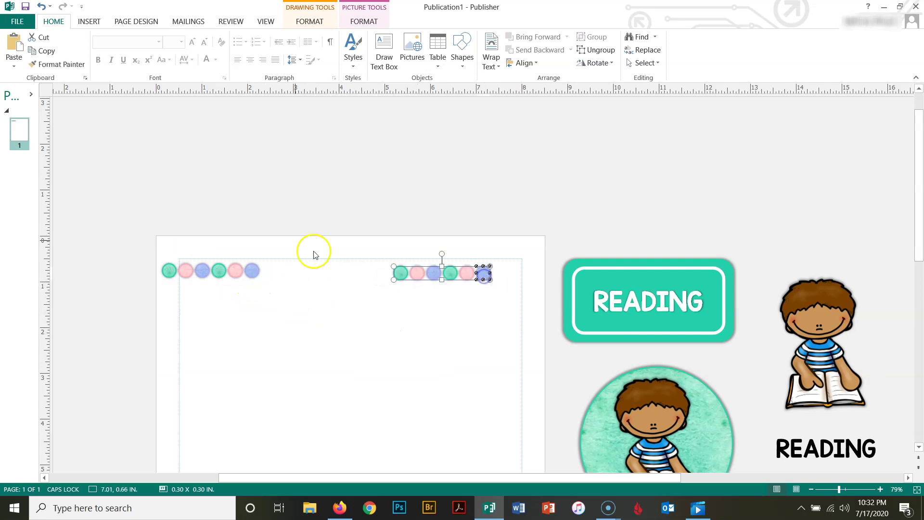
# Insert a text box about 2.57 by 0.79 inches between the circle rows, with centred text at font size 45.
pyautogui.click(90, 22)
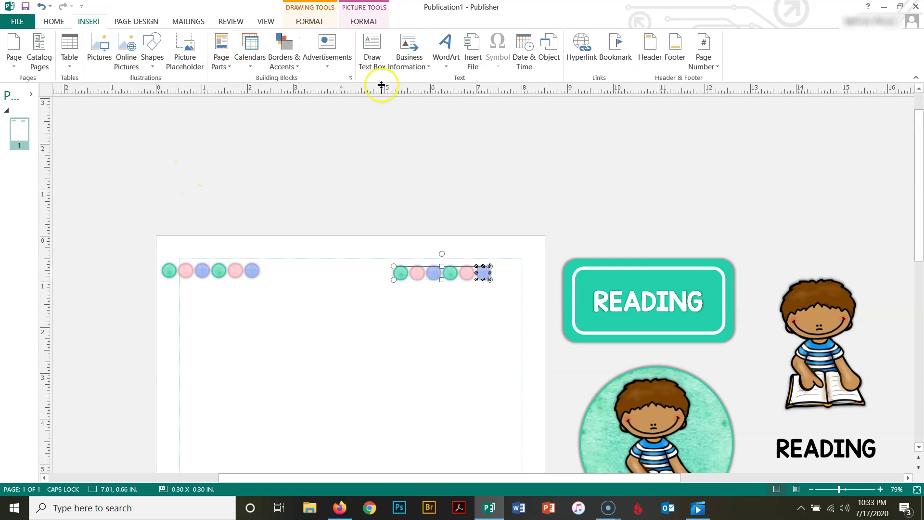
pyautogui.click(370, 44)
pyautogui.moveTo(267, 254)
pyautogui.mouseDown()
pyautogui.moveTo(303, 289)
pyautogui.moveTo(388, 292)
pyautogui.mouseUp()
pyautogui.click(263, 51)
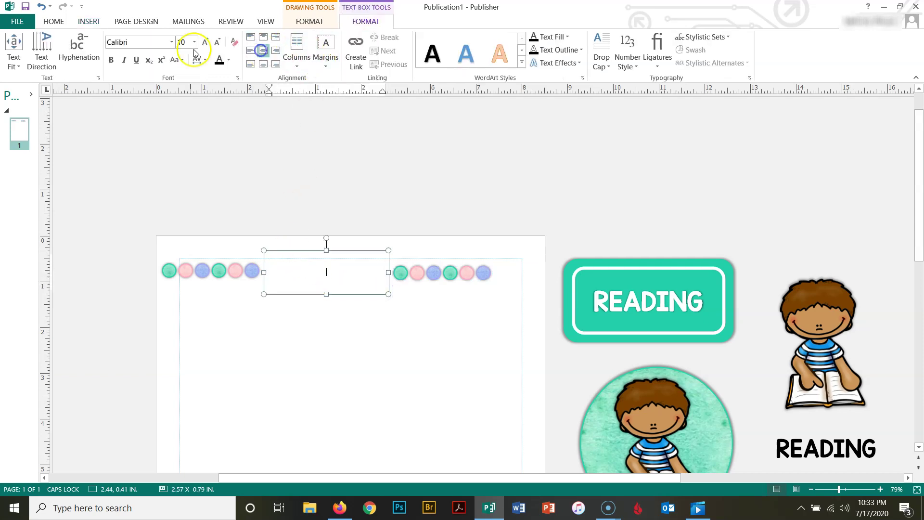
pyautogui.click(186, 44)
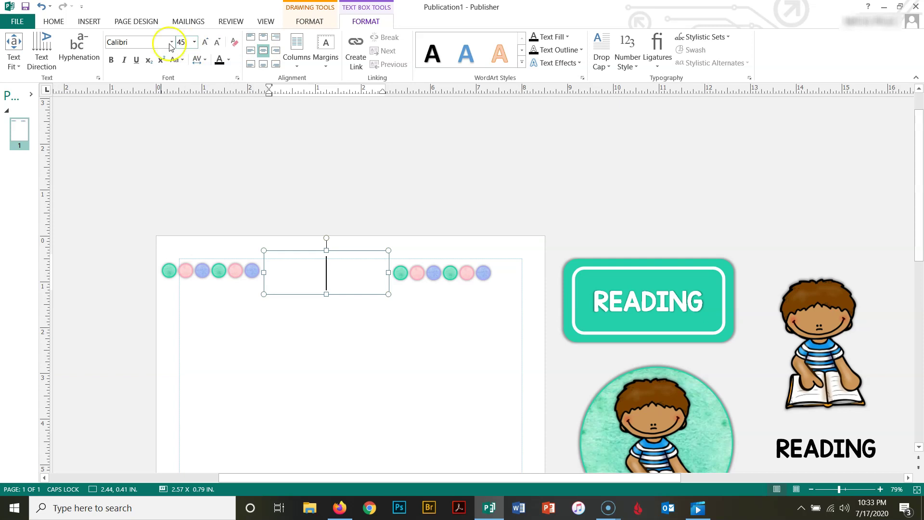
pyautogui.click(153, 42)
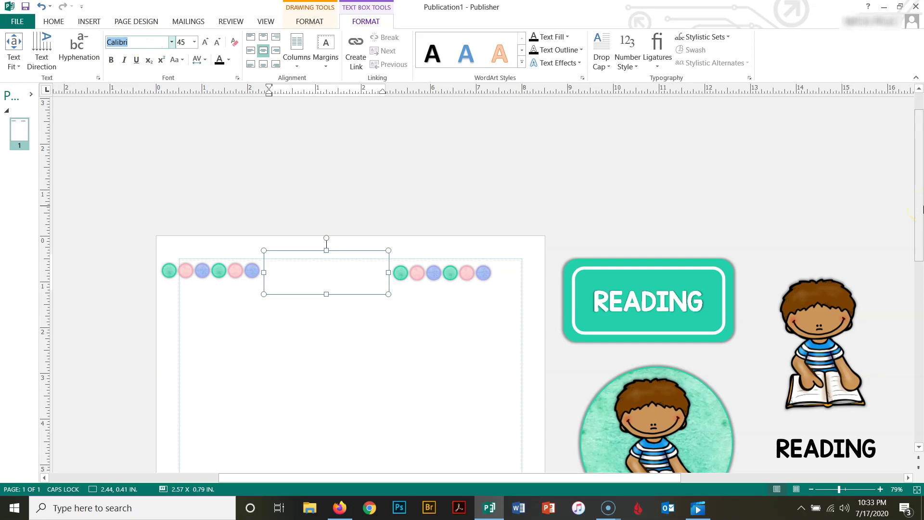
pyautogui.press('Return')
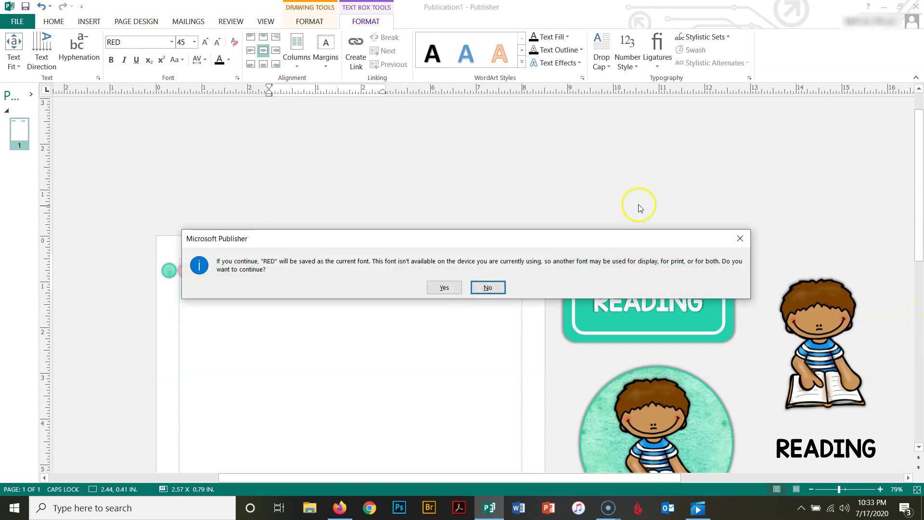
pyautogui.click(488, 288)
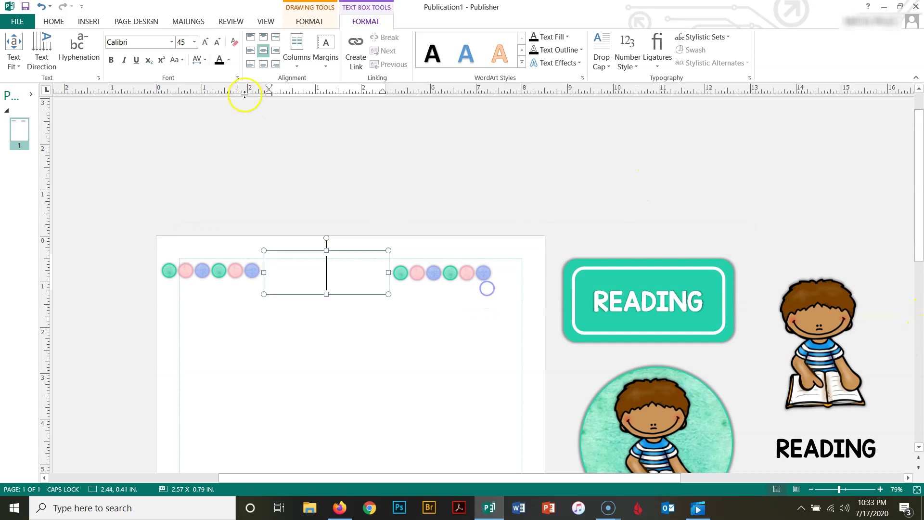
# Set the text box's font to KG Red Hands at size 35.
pyautogui.click(142, 44)
pyautogui.press('capslock')
pyautogui.write('Red')
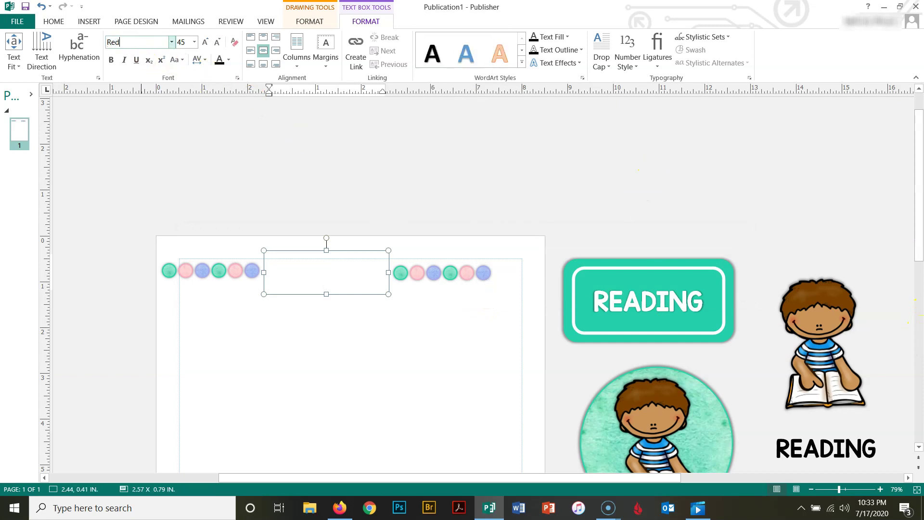
pyautogui.write('KG')
pyautogui.press('Return')
pyautogui.click(185, 42)
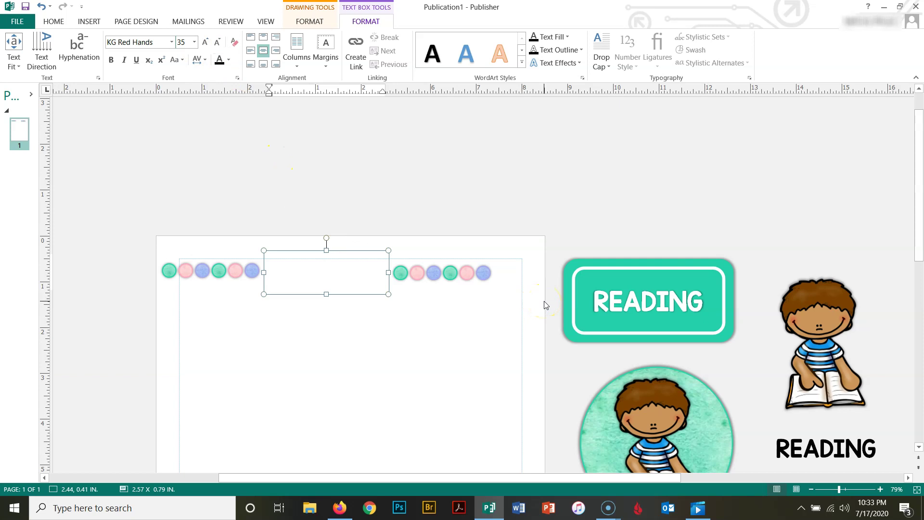
# Enter WEBSITES in a text box widened to about 3.47 inches, and shift the second circle row beyond the word.
pyautogui.press('capslock')
pyautogui.write('WEBSITE')
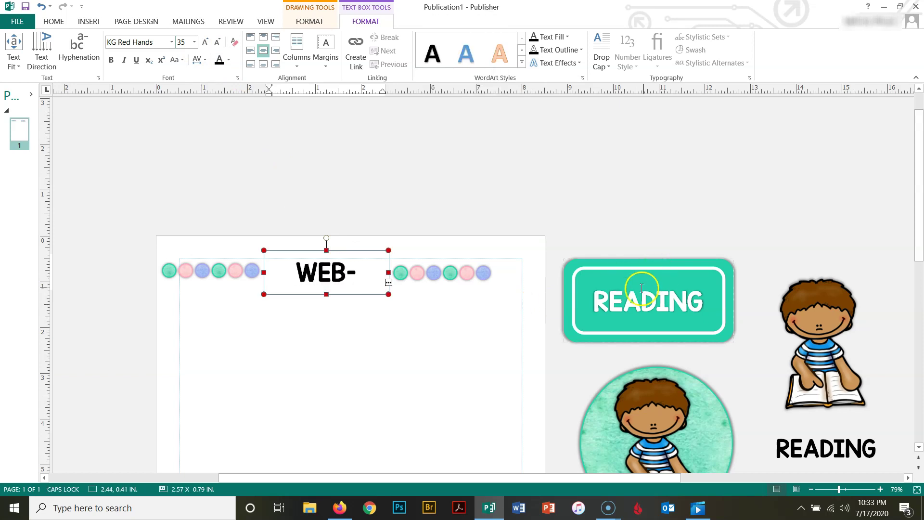
pyautogui.moveTo(392, 270); pyautogui.dragTo(476, 274)
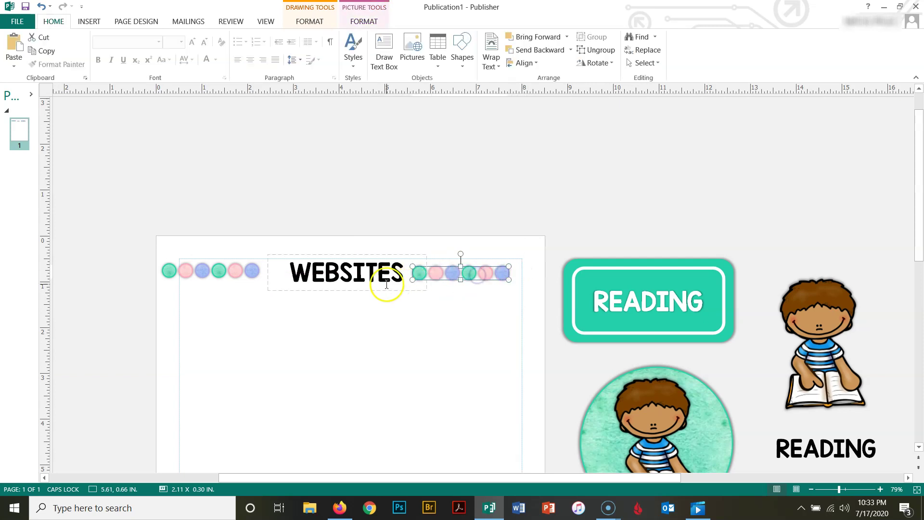
# Set text wrapping to None for the WEBSITES text box and both circle rows.
pyautogui.keyDown('shift'); pyautogui.click(367, 269); pyautogui.keyUp('shift')
pyautogui.keyDown('shift'); pyautogui.click(242, 275); pyautogui.keyUp('shift')
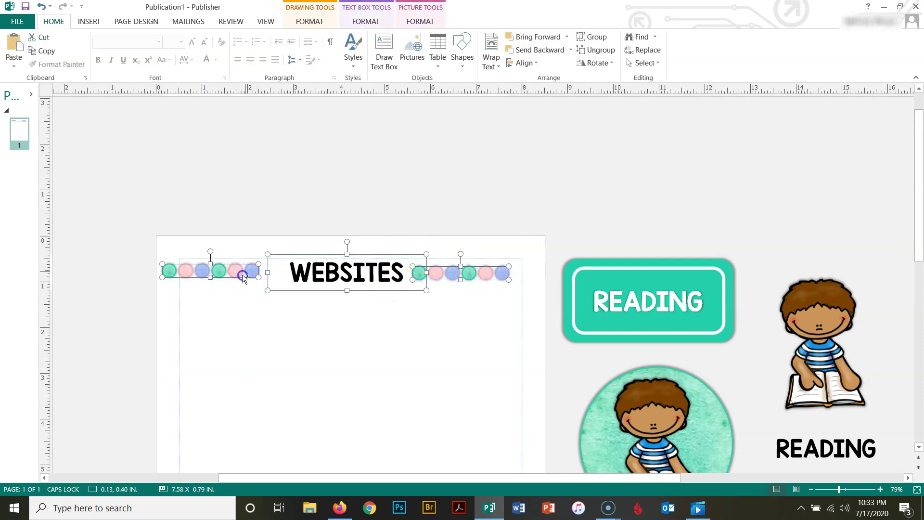
pyautogui.click(497, 70)
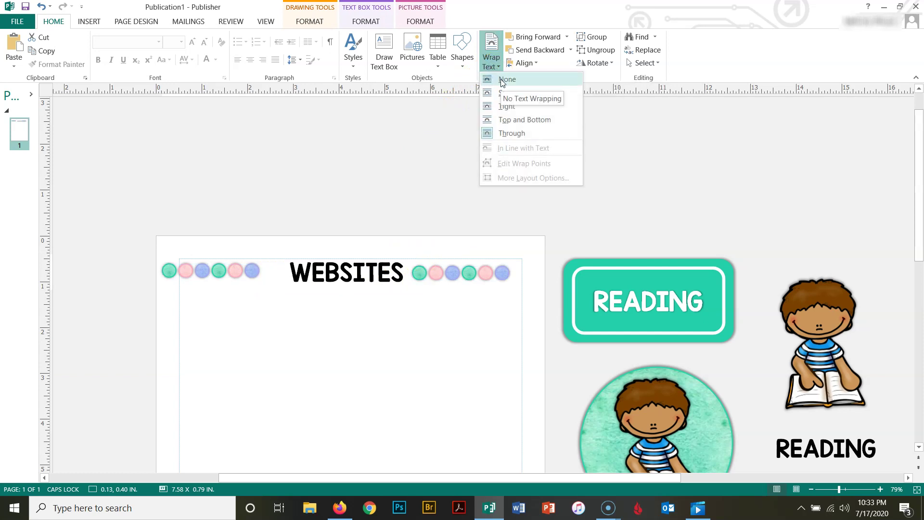
pyautogui.click(502, 81)
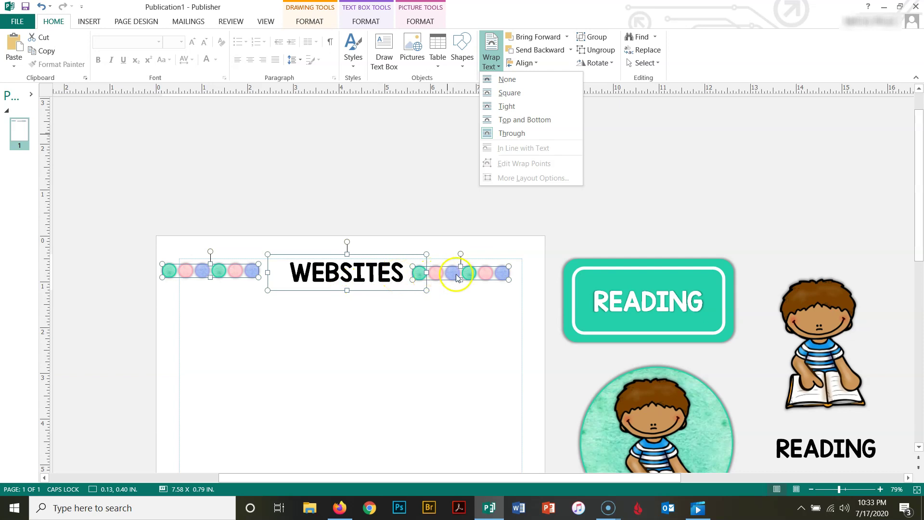
pyautogui.click(519, 81)
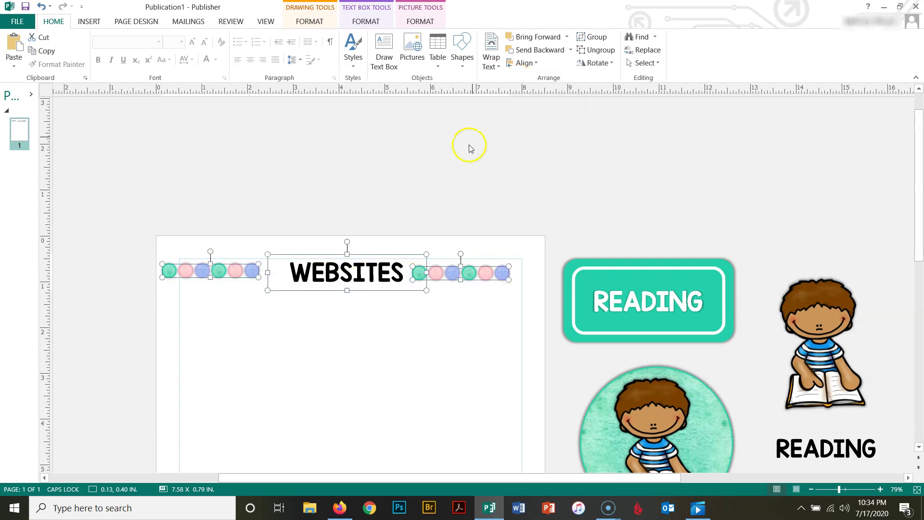
pyautogui.click(398, 336)
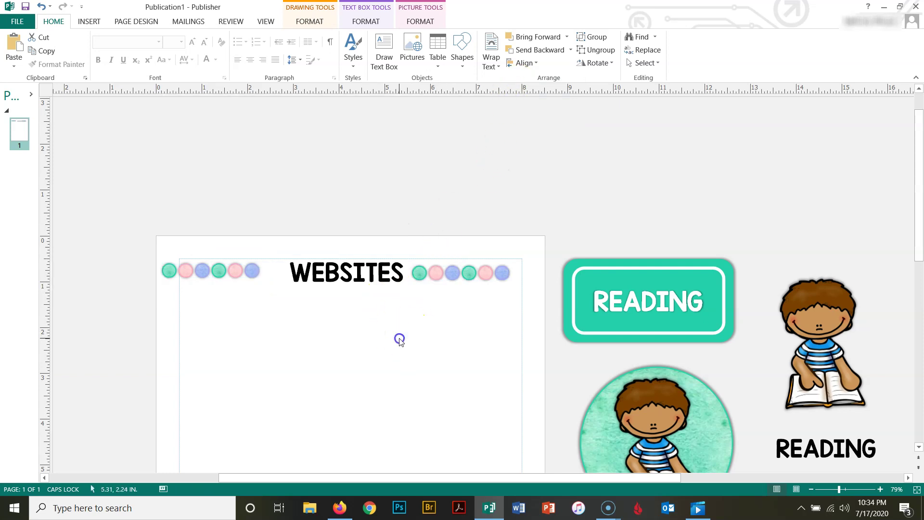
# Narrow the WEBSITES text box to about 2.84 inches and move the second circle row closer to the word.
pyautogui.click(416, 290)
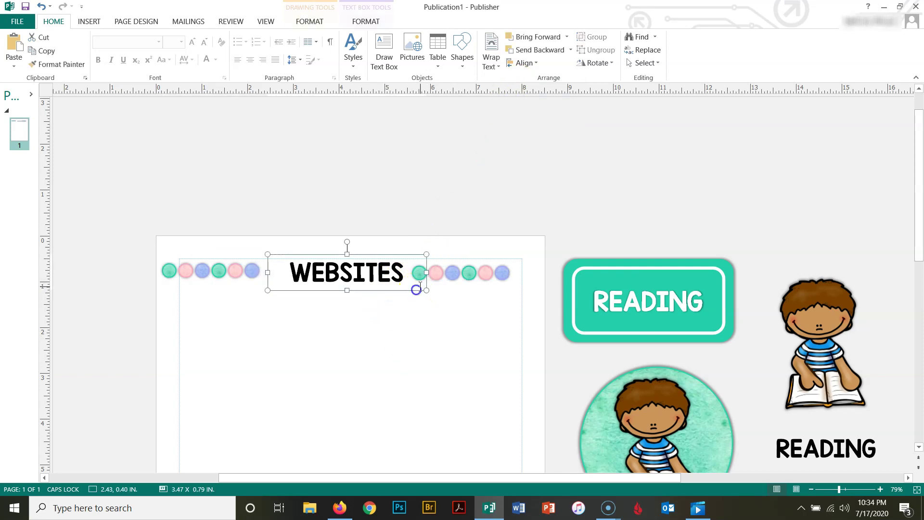
pyautogui.moveTo(400, 272); pyautogui.dragTo(385, 275)
pyautogui.click(408, 276)
# Align the middles of the WEBSITES text box and both circle rows, and distribute them horizontally.
pyautogui.keyDown('shift'); pyautogui.click(330, 278); pyautogui.keyUp('shift')
pyautogui.keyDown('shift'); pyautogui.click(235, 271); pyautogui.keyUp('shift')
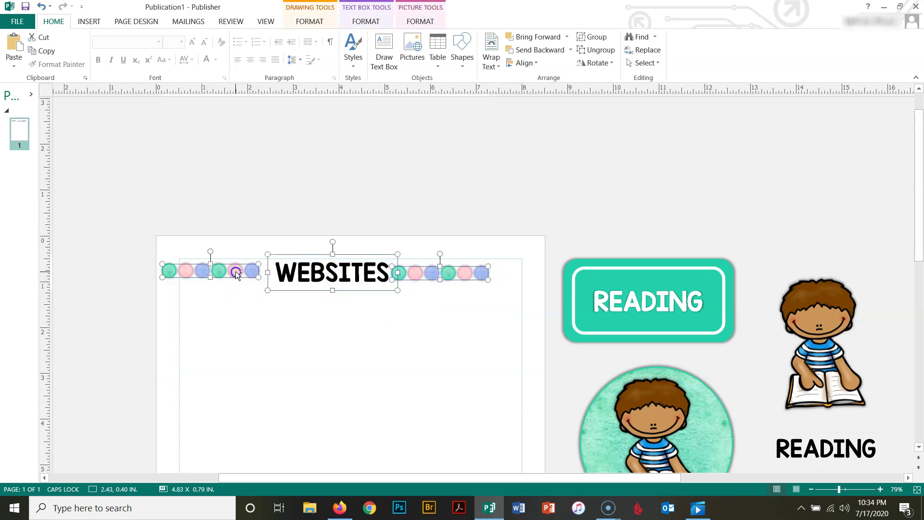
pyautogui.click(527, 63)
pyautogui.click(531, 137)
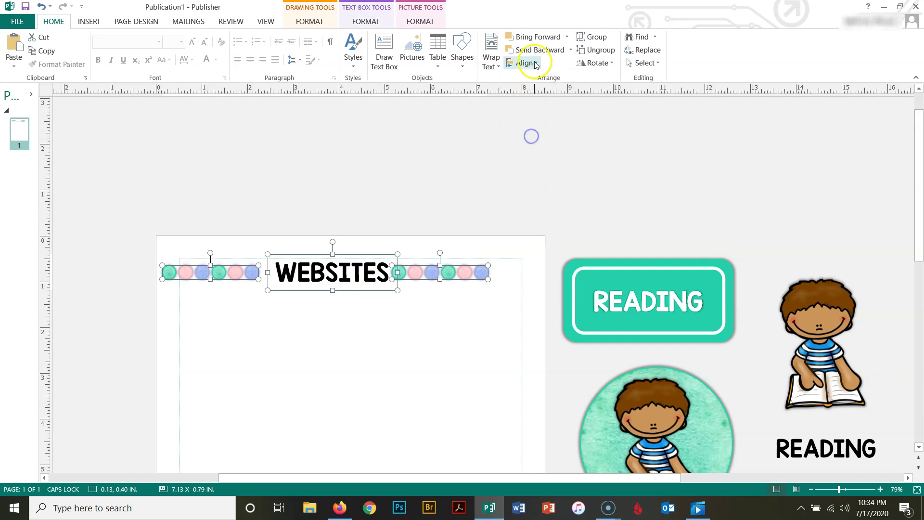
pyautogui.click(533, 63)
pyautogui.click(538, 165)
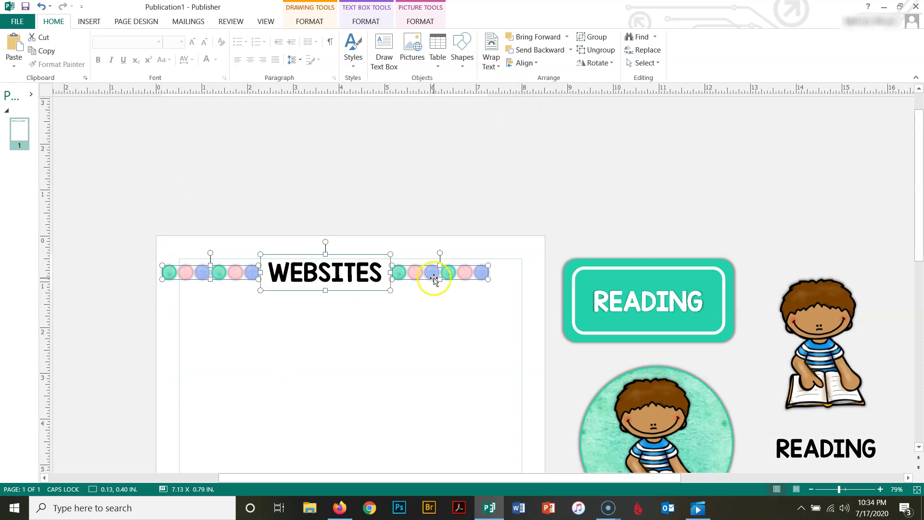
# Group the WEBSITES text with its circle rows and move the heading down to about 4.9 inches on the page.
pyautogui.click(595, 39)
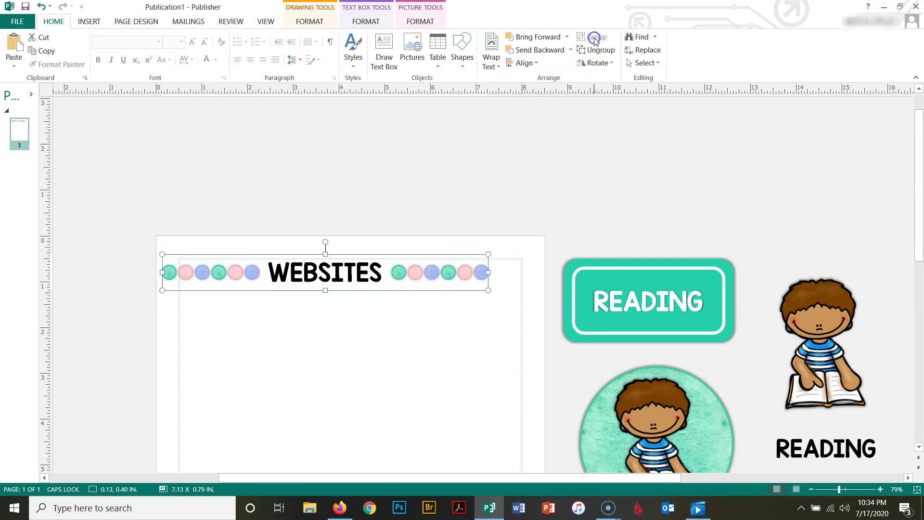
pyautogui.click(365, 336)
pyautogui.click(345, 288)
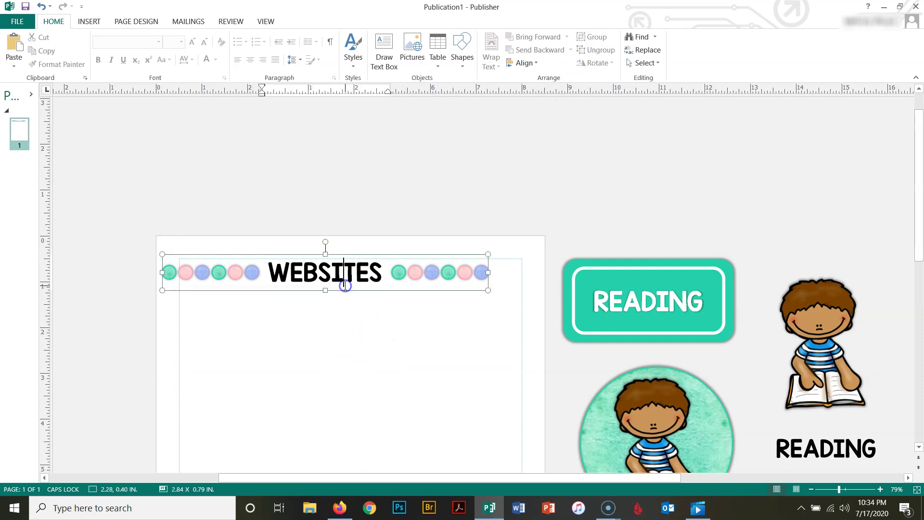
pyautogui.moveTo(346, 287)
pyautogui.mouseDown()
pyautogui.moveTo(450, 217)
pyautogui.moveTo(380, 290)
pyautogui.moveTo(377, 406)
pyautogui.moveTo(363, 438)
pyautogui.mouseUp()
pyautogui.scroll(-2, 377, 344)
pyautogui.scroll(-2, 377, 344)
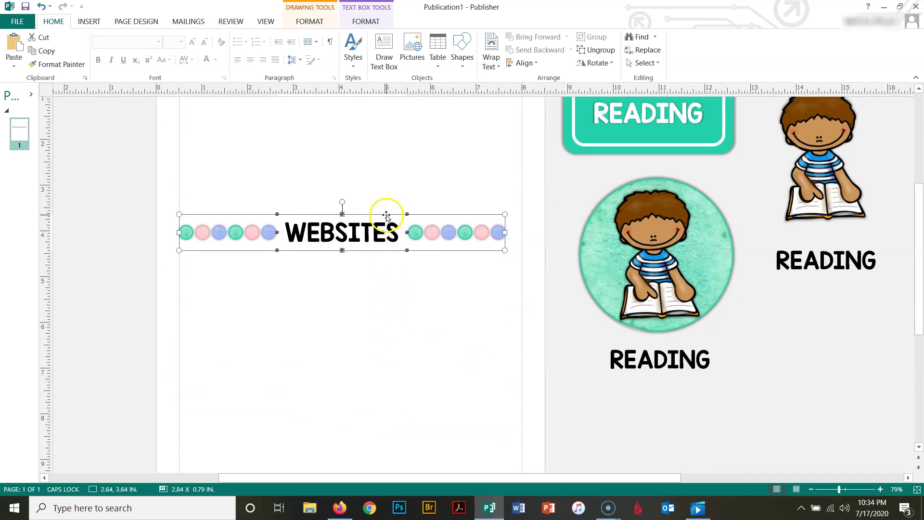
pyautogui.moveTo(391, 231); pyautogui.dragTo(407, 291)
pyautogui.scroll(1, 405, 272)
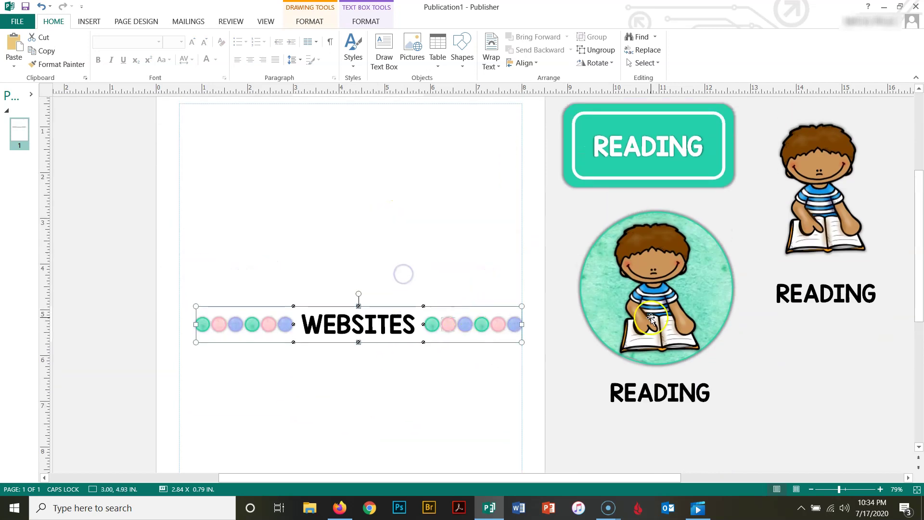
# Move the circular READING badge with its caption into the upper-left corner of the page.
pyautogui.click(629, 295)
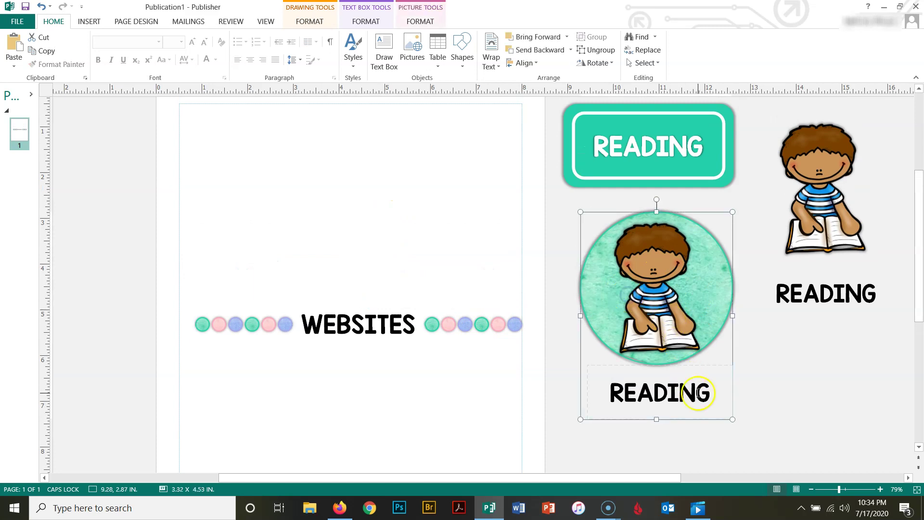
pyautogui.click(704, 350)
pyautogui.moveTo(704, 327); pyautogui.dragTo(258, 212)
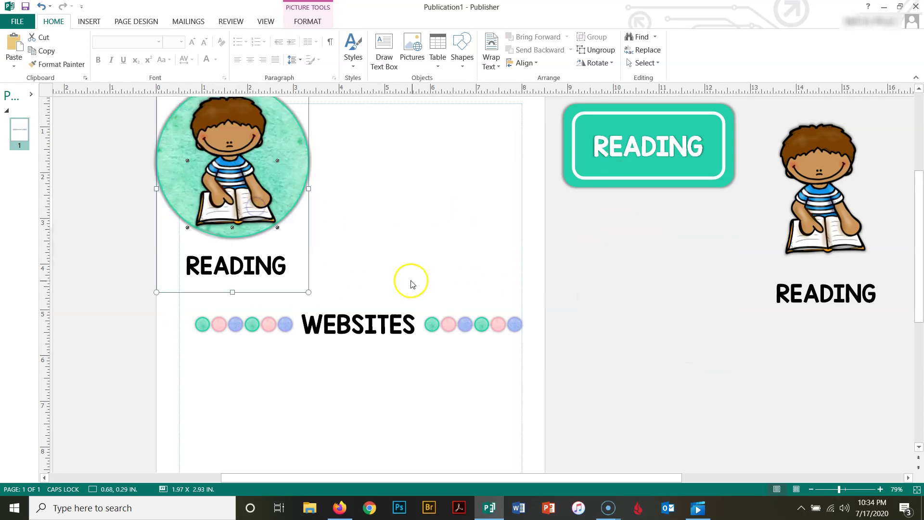
pyautogui.scroll(3, 400, 287)
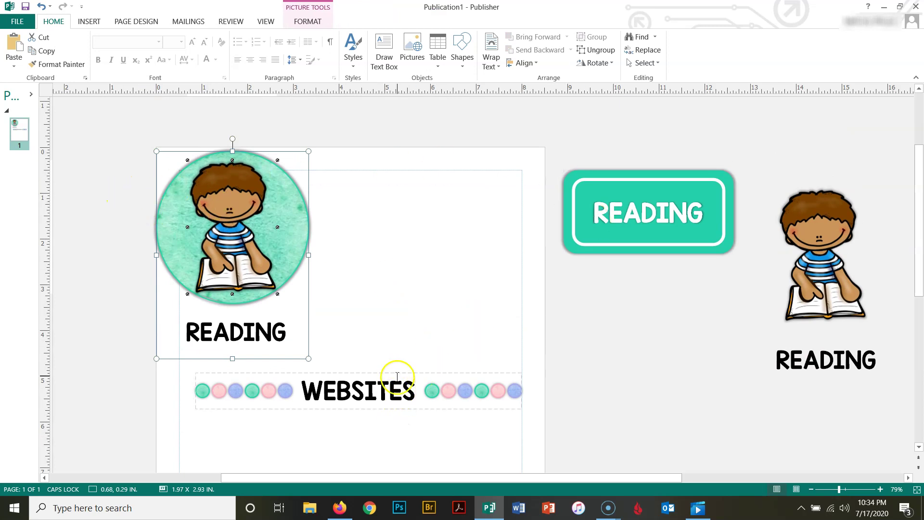
# Shift the WEBSITES heading group horizontally so it sits centered between the page margins, below the READING badge.
pyautogui.moveTo(396, 375); pyautogui.dragTo(380, 379)
pyautogui.scroll(-2, 466, 366)
pyautogui.scroll(-1, 465, 367)
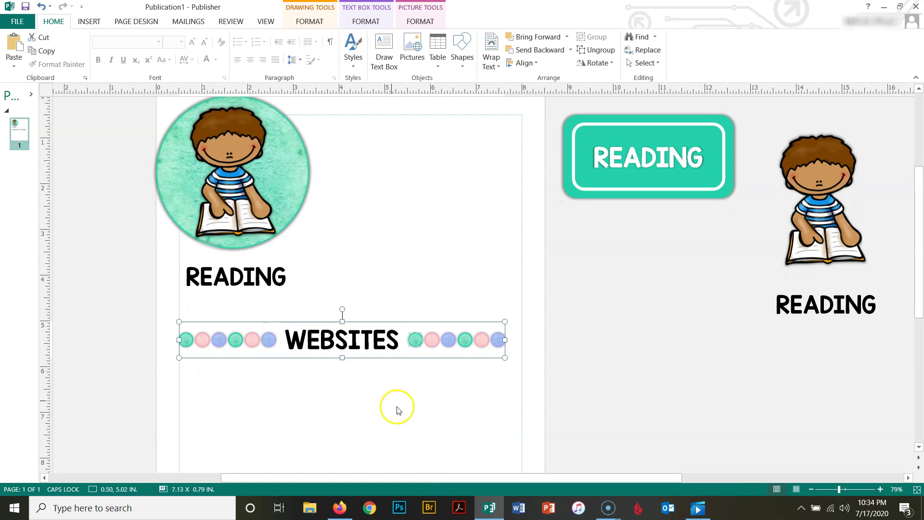
pyautogui.moveTo(421, 359); pyautogui.dragTo(428, 360)
pyautogui.click(247, 407)
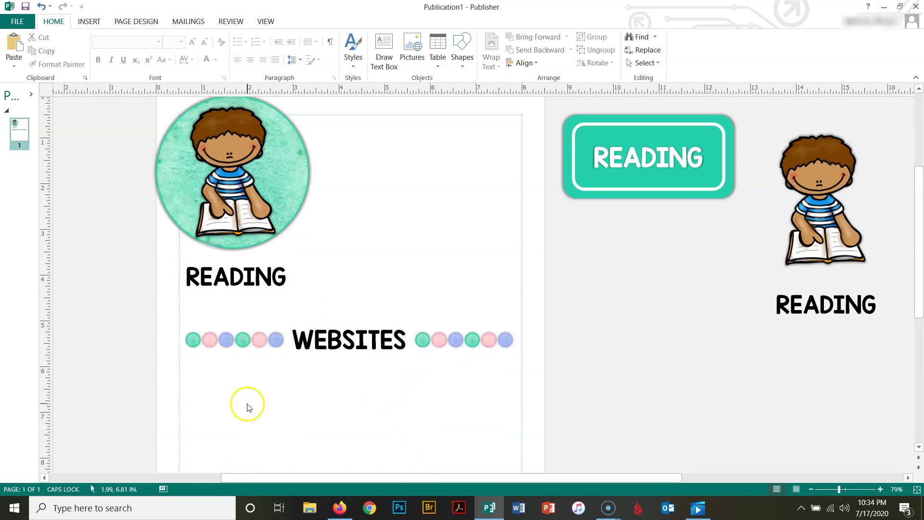
# Draw a rounded rectangle about 4.17 by 1.79 inches below the WEBSITES heading, starting at the page's left margin.
pyautogui.click(460, 66)
pyautogui.click(514, 92)
pyautogui.scroll(-3, 587, 233)
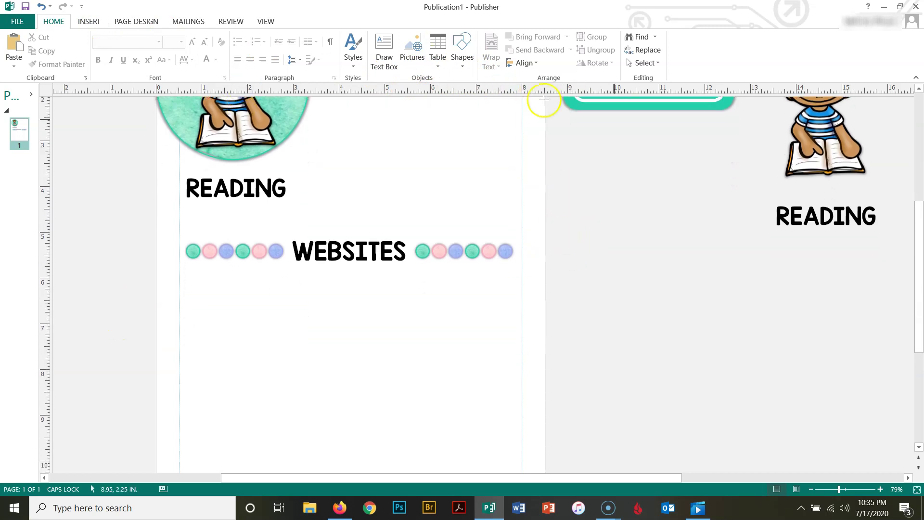
pyautogui.moveTo(179, 308); pyautogui.dragTo(370, 390)
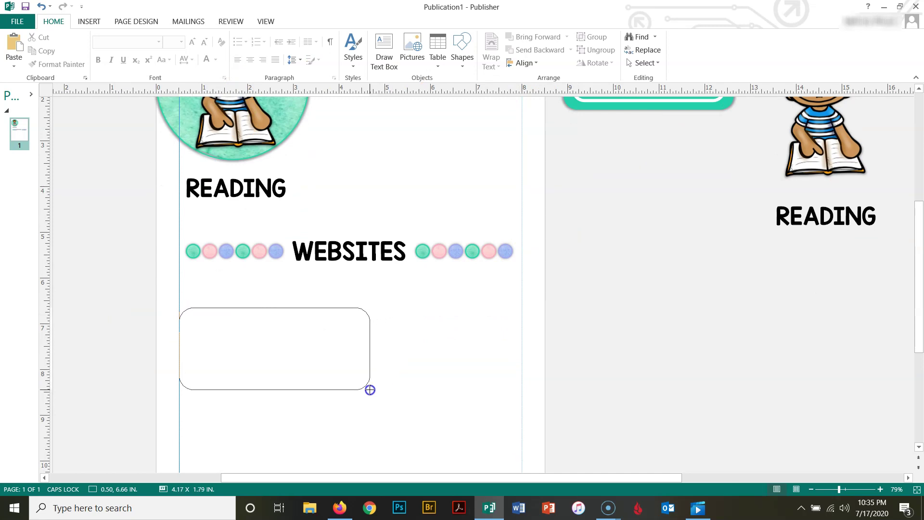
# Fill the rounded rectangle with a light blue tint.
pyautogui.rightClick(281, 354)
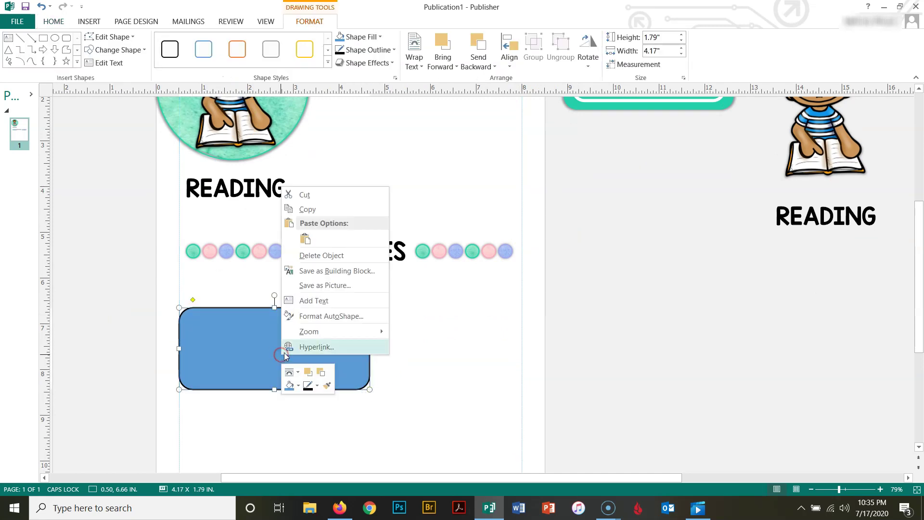
pyautogui.click(321, 317)
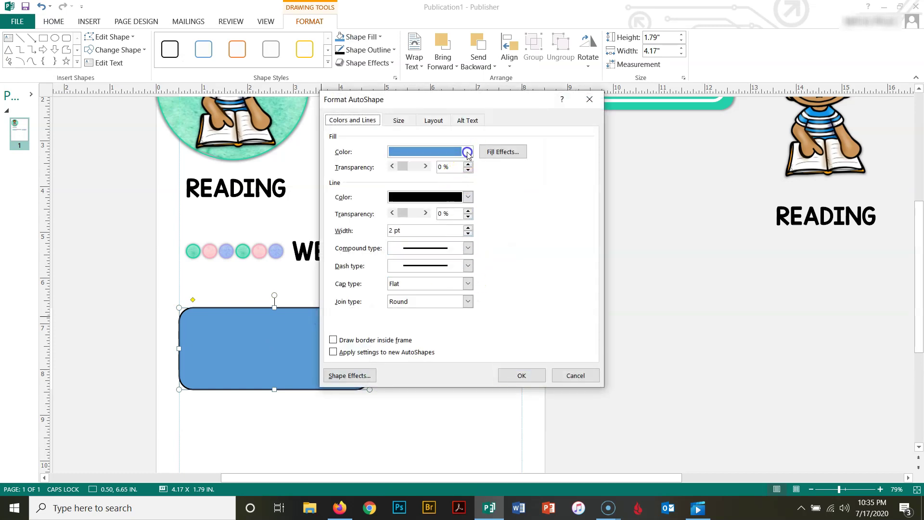
pyautogui.click(468, 152)
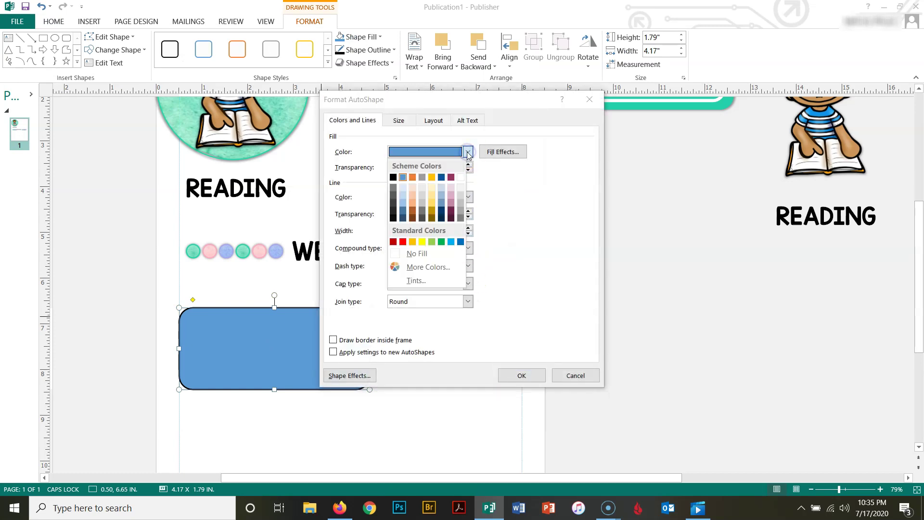
pyautogui.click(403, 197)
pyautogui.click(524, 375)
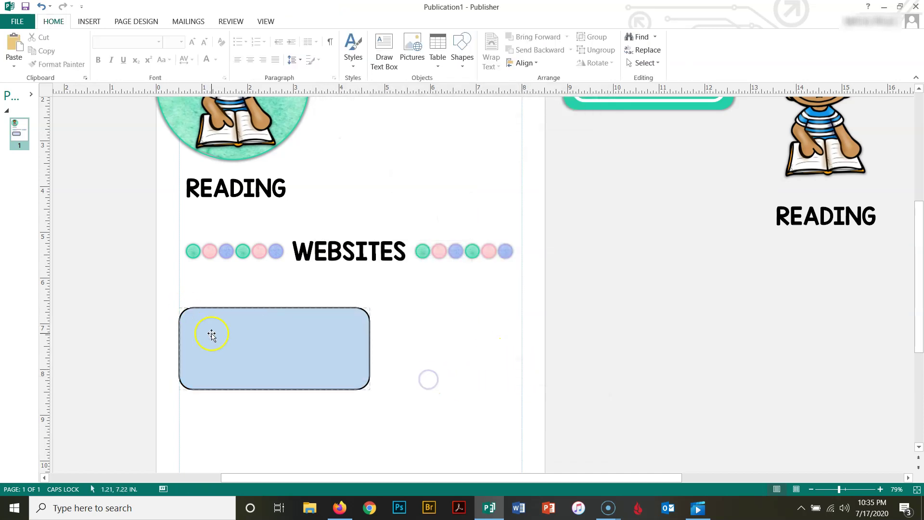
# Add a soft centered shadow preset to the light blue rounded rectangle.
pyautogui.rightClick(212, 333)
pyautogui.click(251, 295)
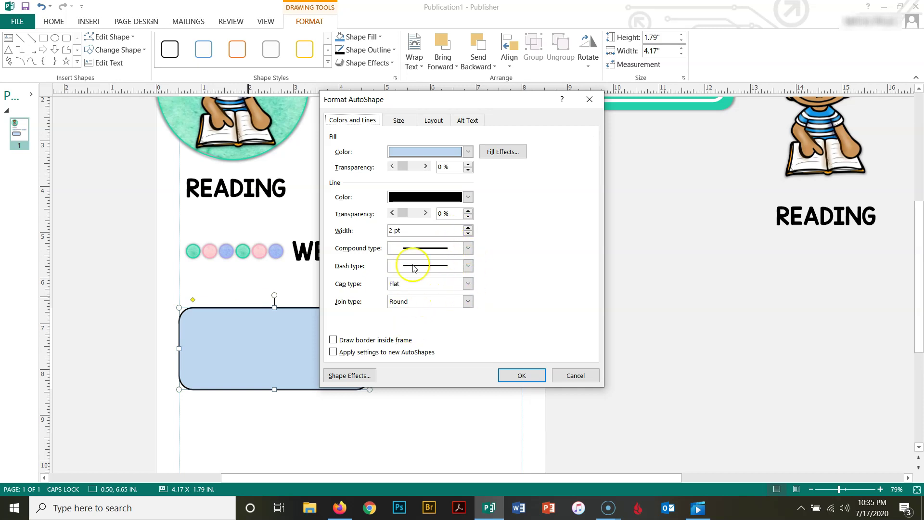
pyautogui.click(351, 376)
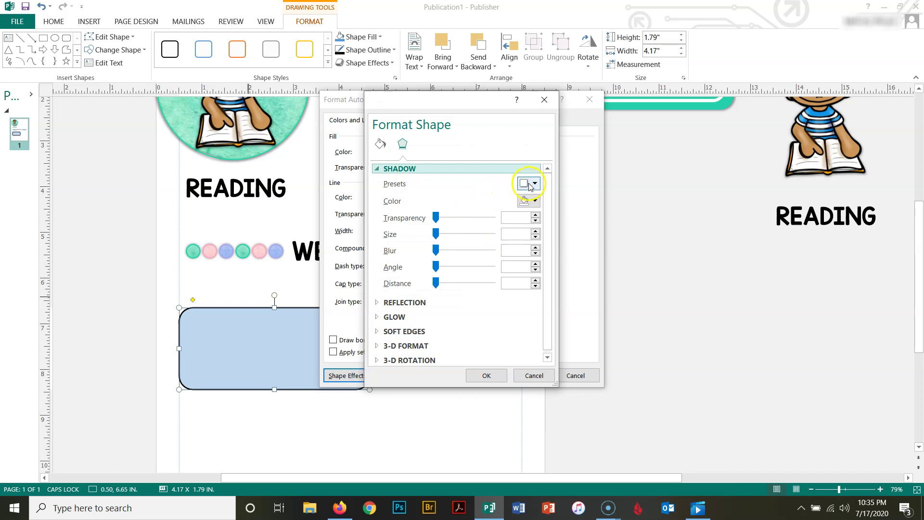
pyautogui.click(530, 184)
pyautogui.click(571, 299)
pyautogui.click(491, 377)
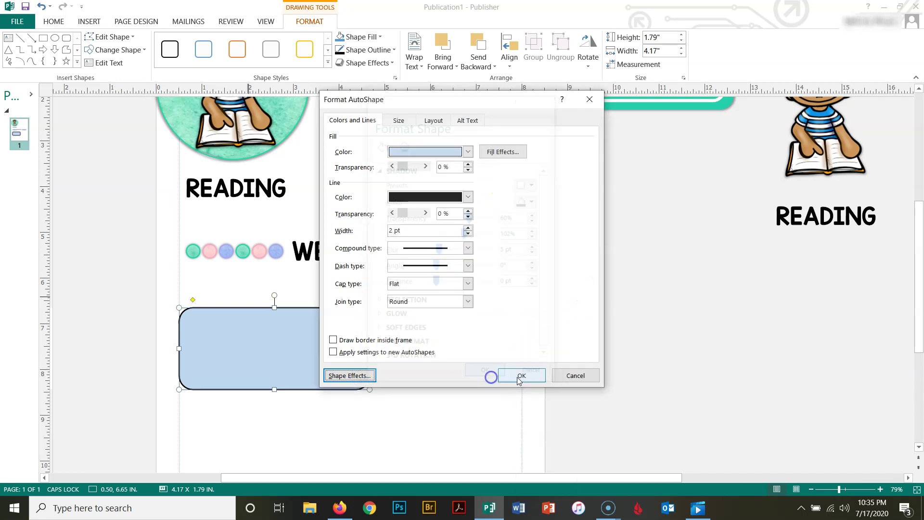
pyautogui.click(521, 377)
# Insert the Discovery Education picture from the Digital Classroom folder and set its text wrapping to None.
pyautogui.click(88, 22)
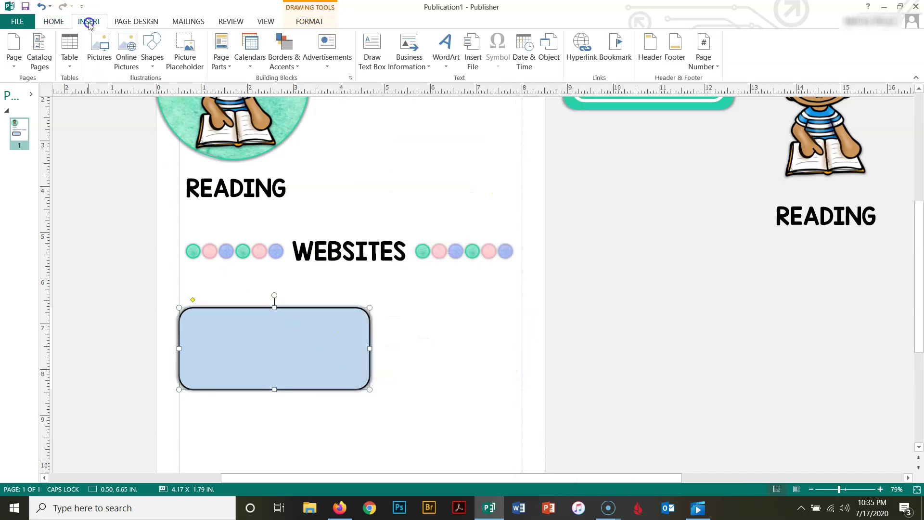
pyautogui.click(97, 44)
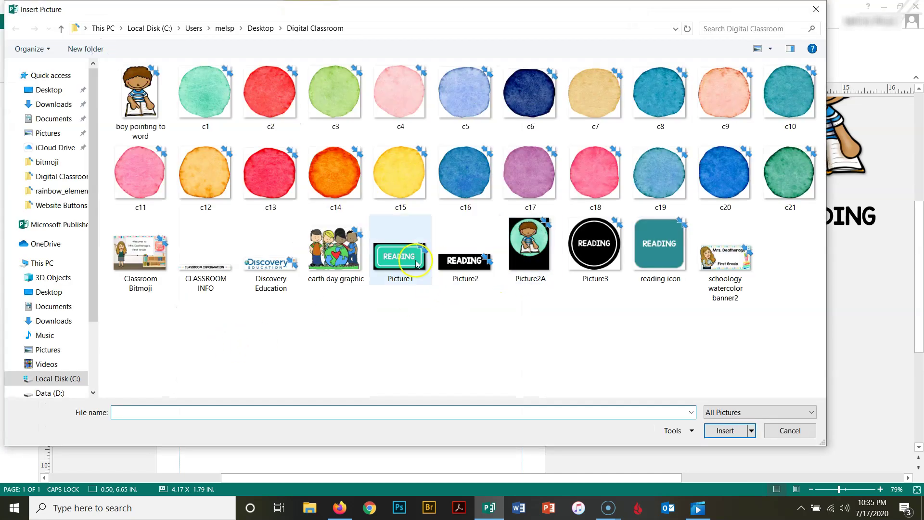
pyautogui.click(265, 263)
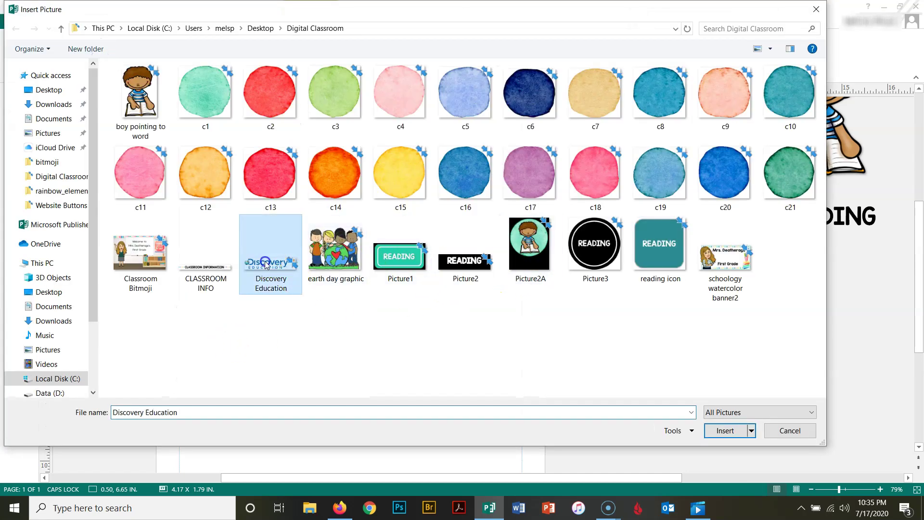
pyautogui.click(725, 430)
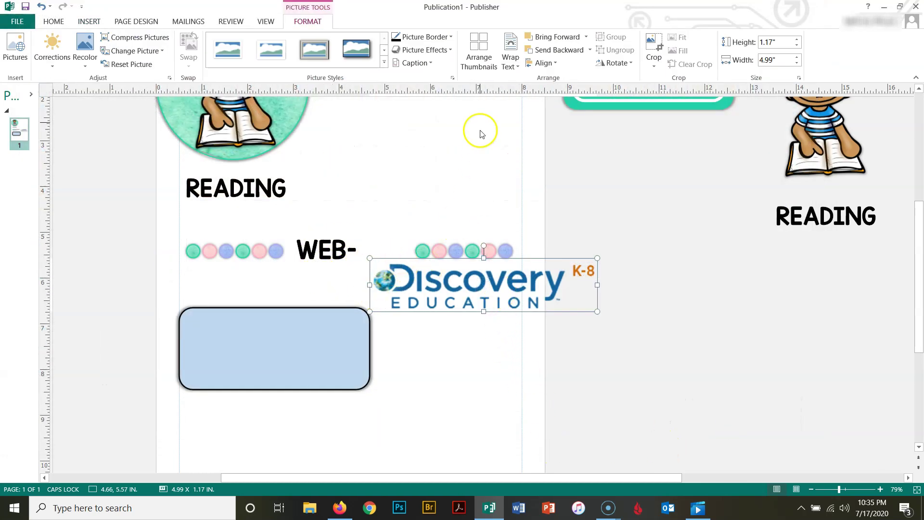
pyautogui.click(511, 61)
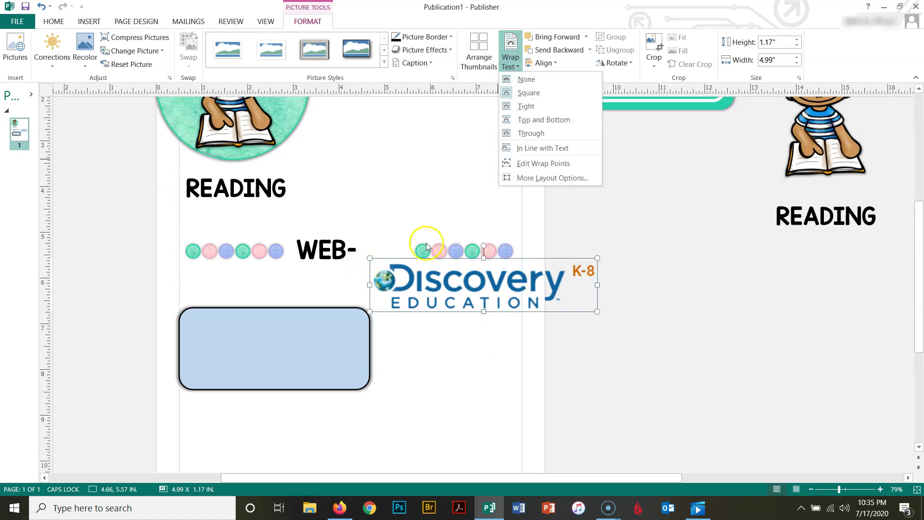
pyautogui.click(530, 80)
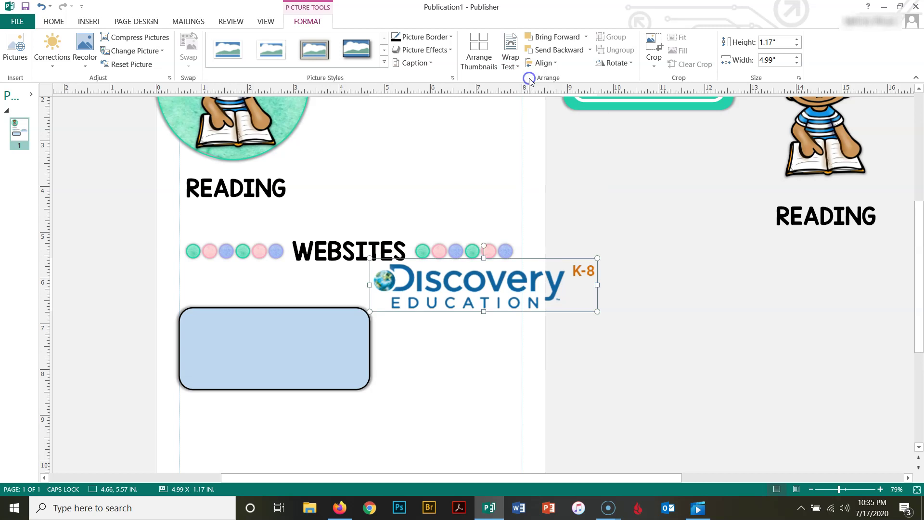
# Place the Discovery Education logo over the rounded rectangle and widen the rectangle to about 5.11 inches so it holds the whole logo.
pyautogui.moveTo(526, 310); pyautogui.dragTo(332, 375)
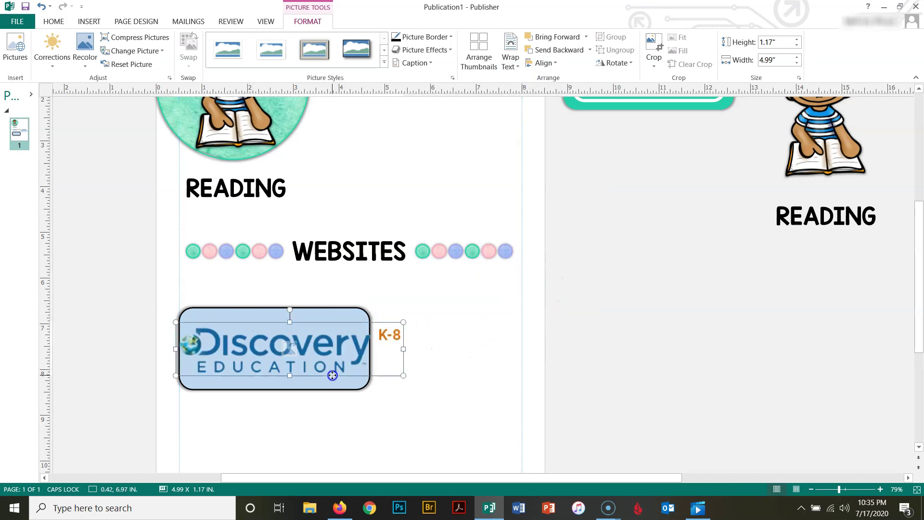
pyautogui.click(404, 376)
pyautogui.click(355, 388)
pyautogui.click(373, 349)
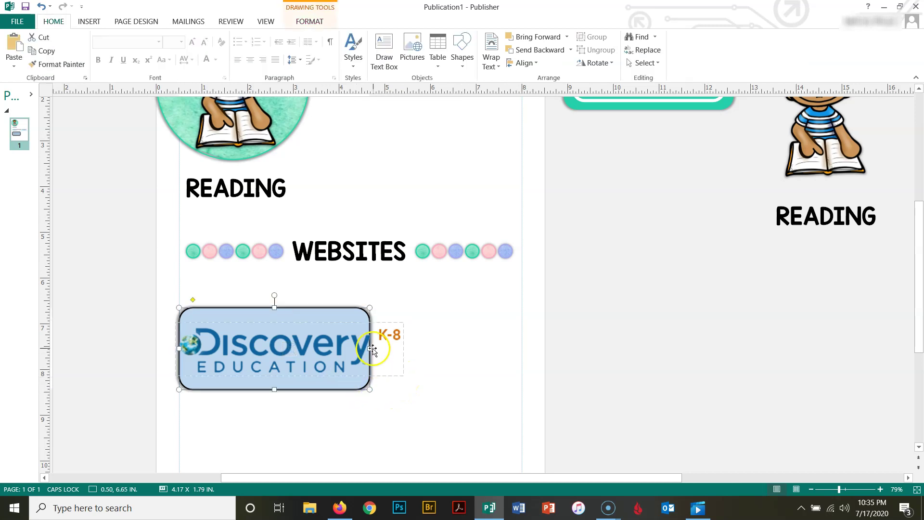
pyautogui.moveTo(370, 349); pyautogui.dragTo(413, 346)
# Align the centers and middles of the Discovery Education logo and the rounded rectangle.
pyautogui.click(313, 345)
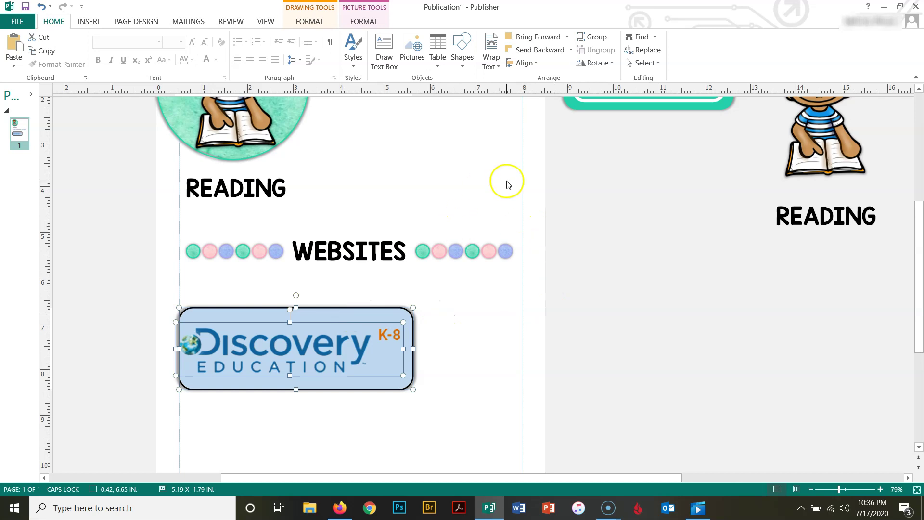
pyautogui.click(524, 63)
pyautogui.click(528, 93)
pyautogui.click(529, 66)
pyautogui.click(529, 134)
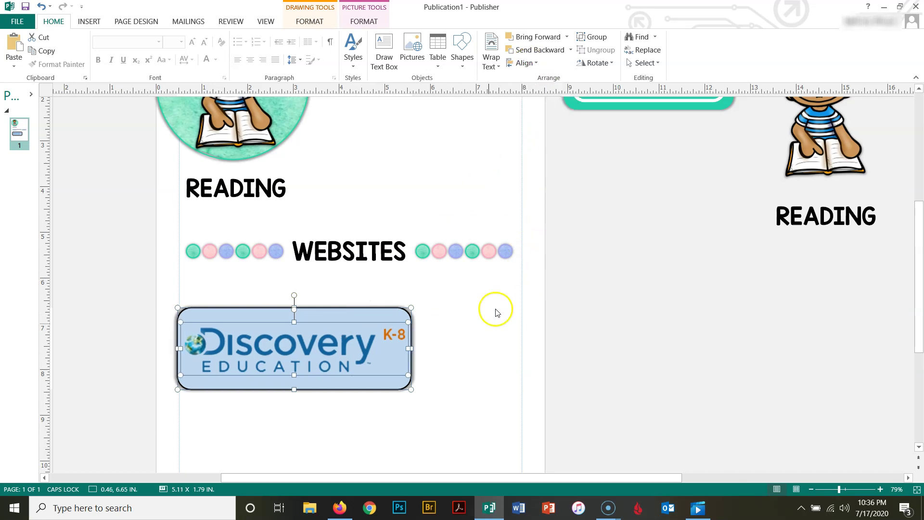
pyautogui.click(471, 365)
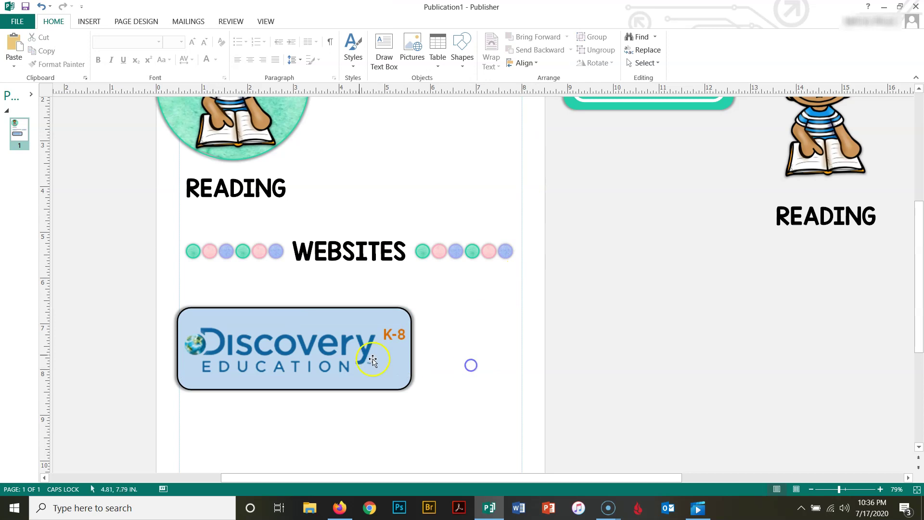
# Add a shadow preset with 60% transparency, 102% size and 5 pt blur to the Discovery Education logo.
pyautogui.click(312, 336)
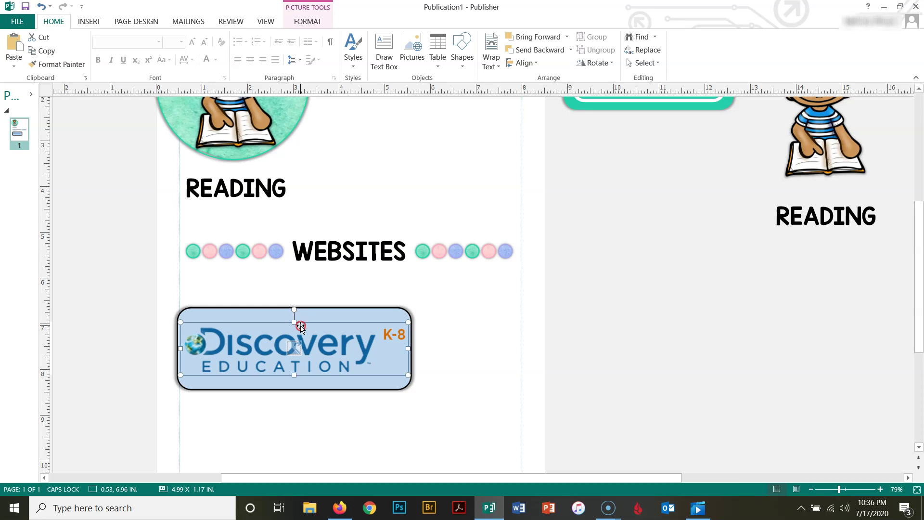
pyautogui.rightClick(300, 326)
pyautogui.click(325, 290)
pyautogui.click(350, 388)
pyautogui.click(532, 183)
pyautogui.click(564, 297)
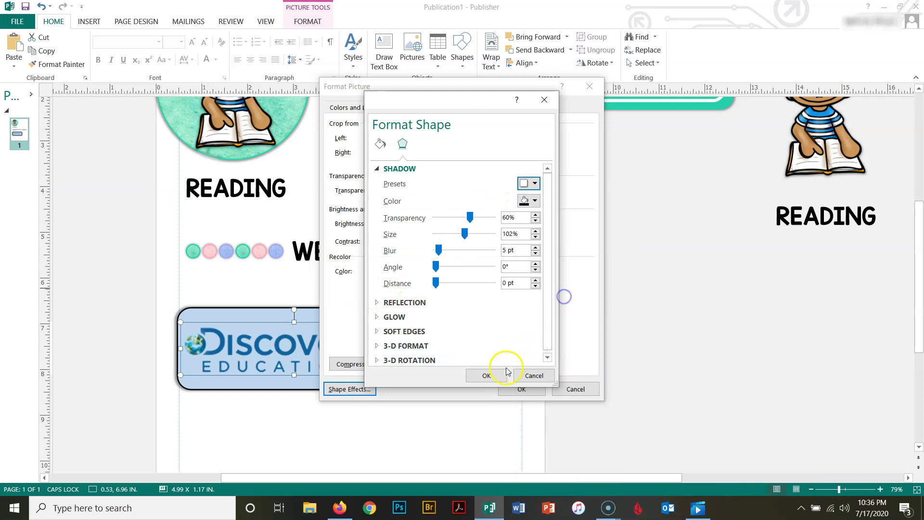
pyautogui.click(505, 373)
pyautogui.click(511, 388)
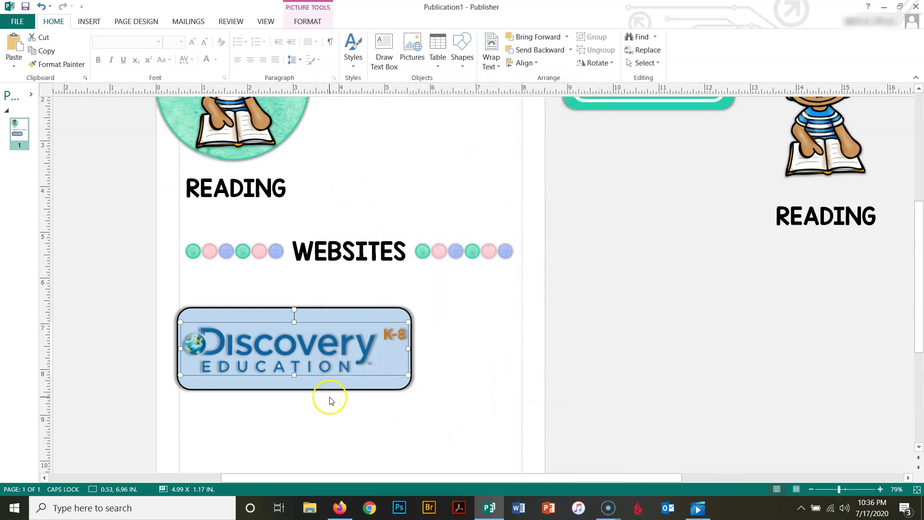
pyautogui.click(331, 414)
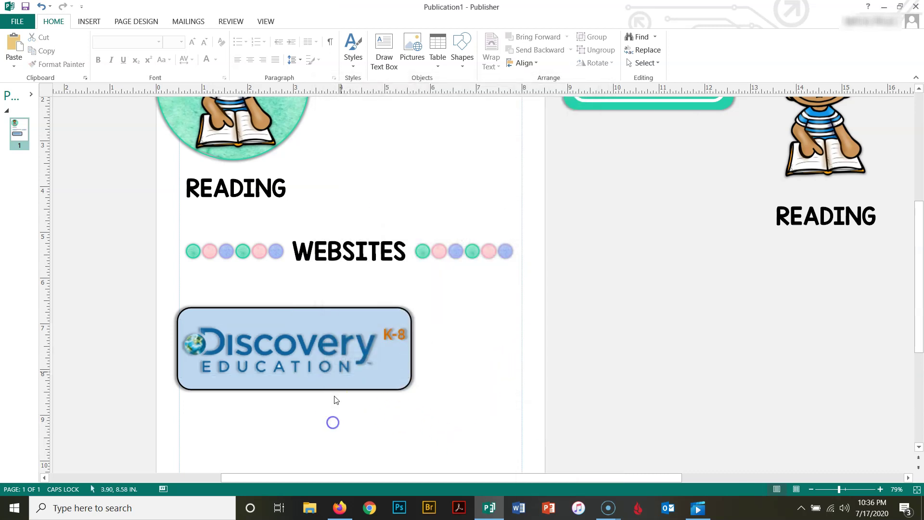
# Group the Discovery Education logo with its rectangle and move the button up to about 6.50 inches on the page.
pyautogui.click(354, 315)
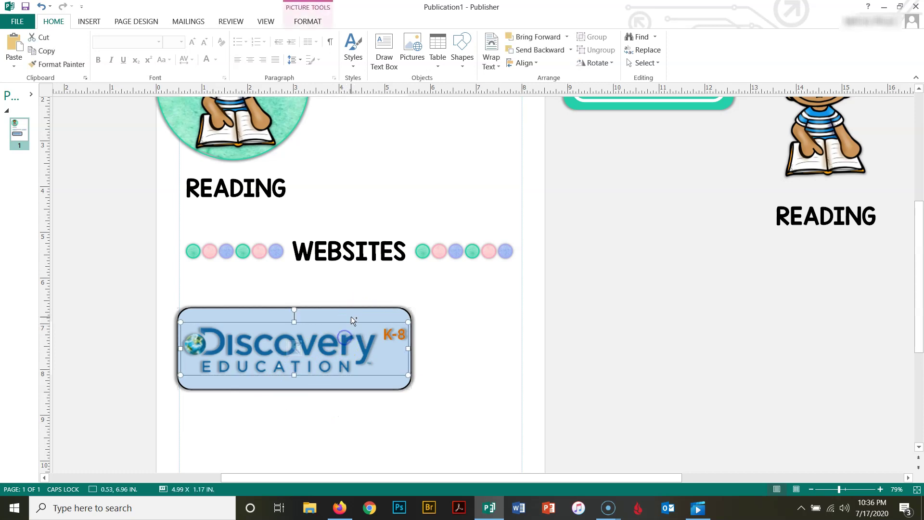
pyautogui.keyDown('shift'); pyautogui.click(350, 317); pyautogui.keyUp('shift')
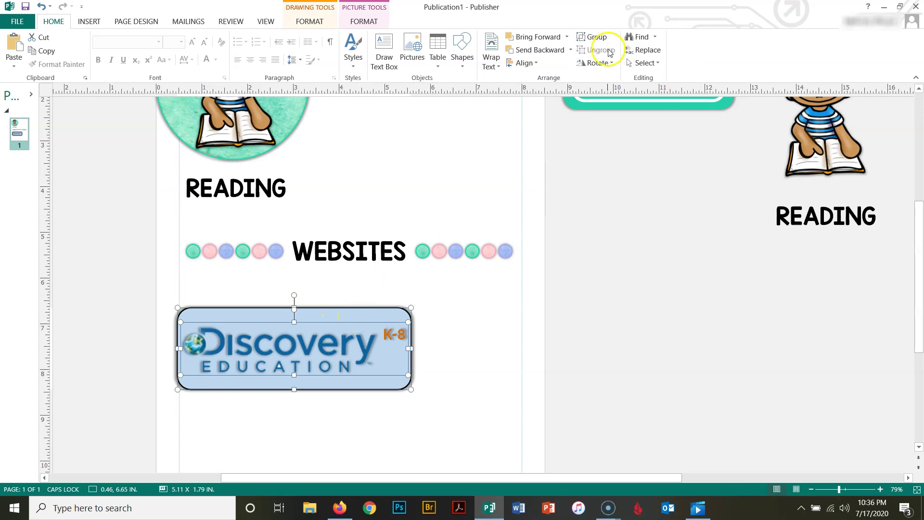
pyautogui.click(592, 37)
pyautogui.click(550, 326)
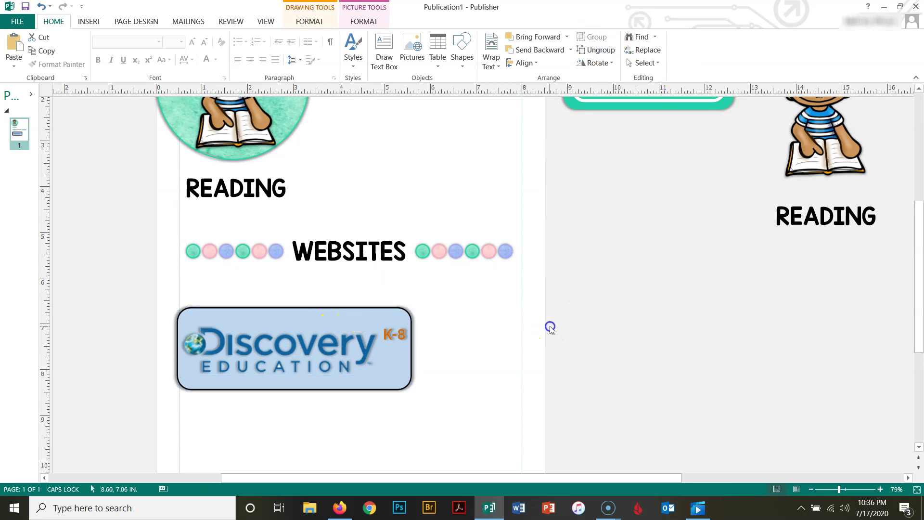
pyautogui.moveTo(335, 310)
pyautogui.mouseDown()
pyautogui.moveTo(335, 382)
pyautogui.moveTo(331, 302)
pyautogui.mouseUp()
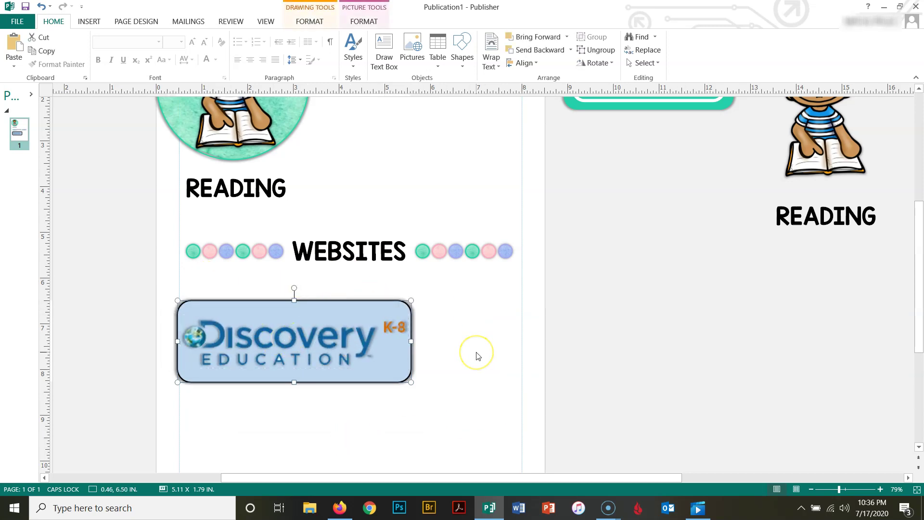
pyautogui.click(438, 367)
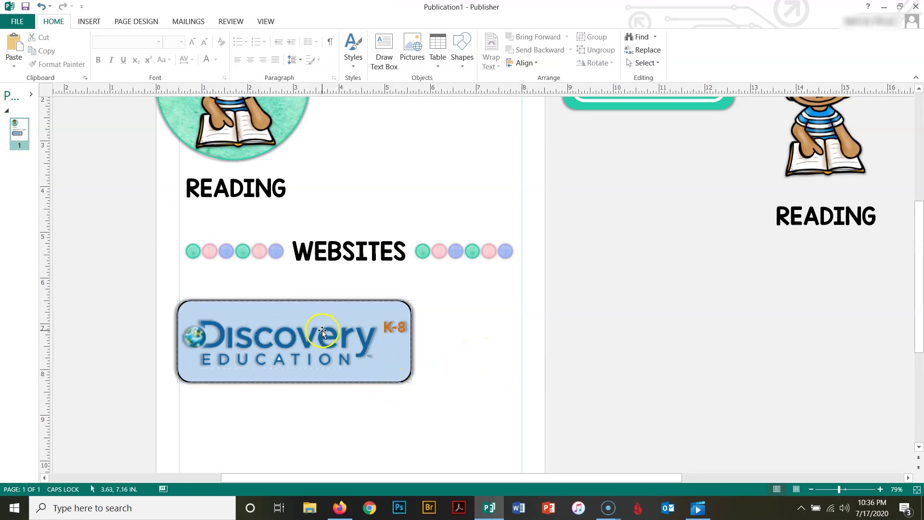
pyautogui.scroll(3, 475, 305)
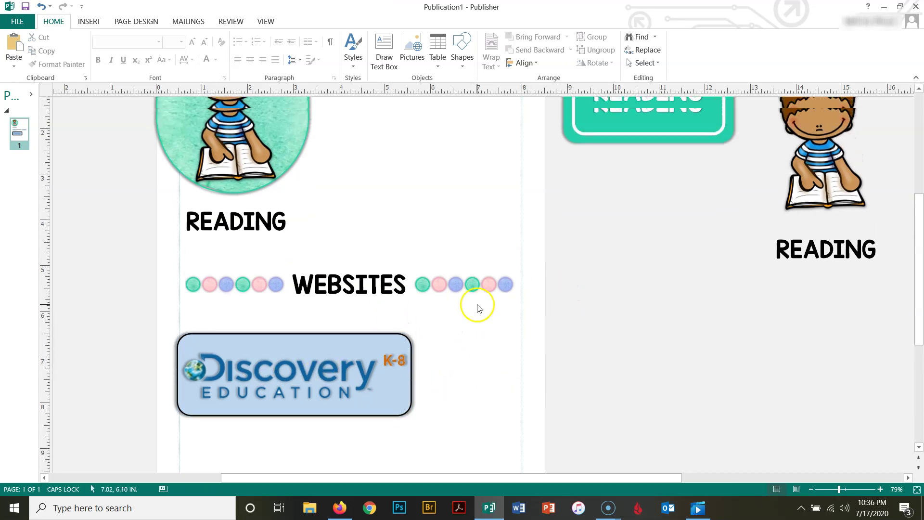
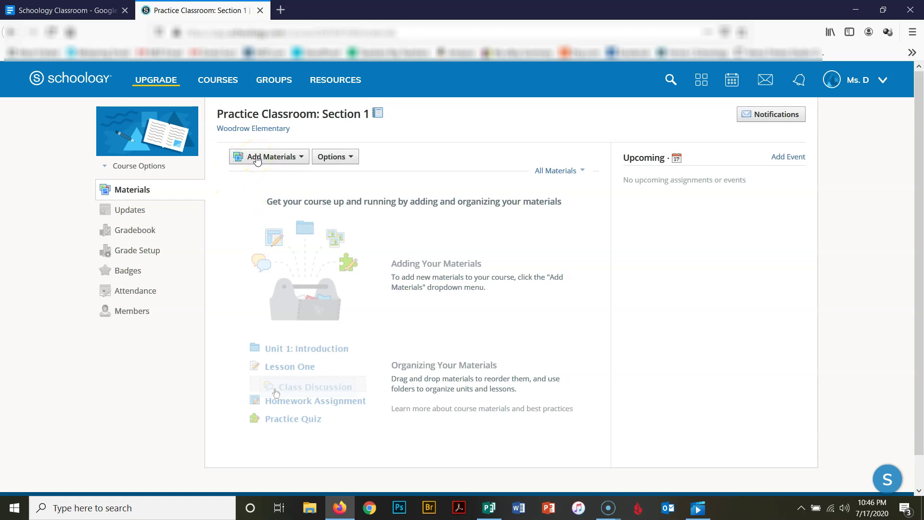
# Start a new page in the Practice Classroom course materials and title it "Classroom Information".
pyautogui.click(257, 159)
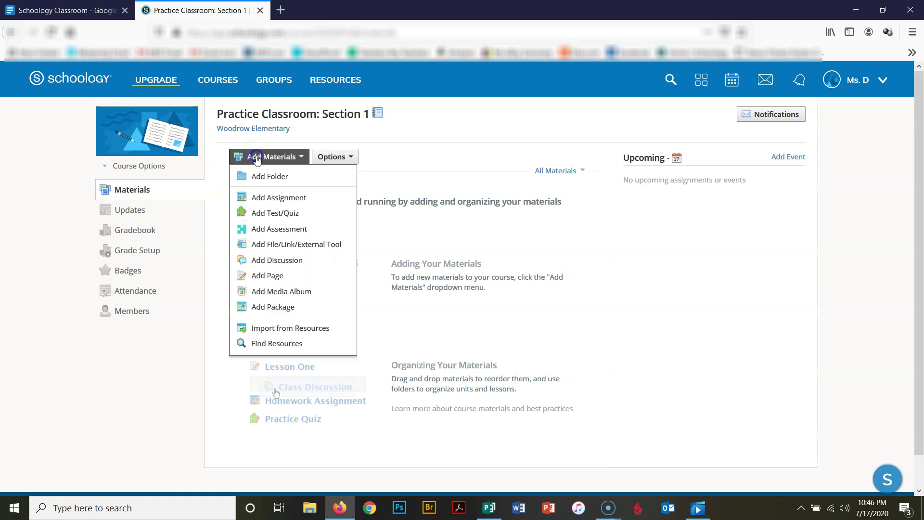
pyautogui.click(268, 276)
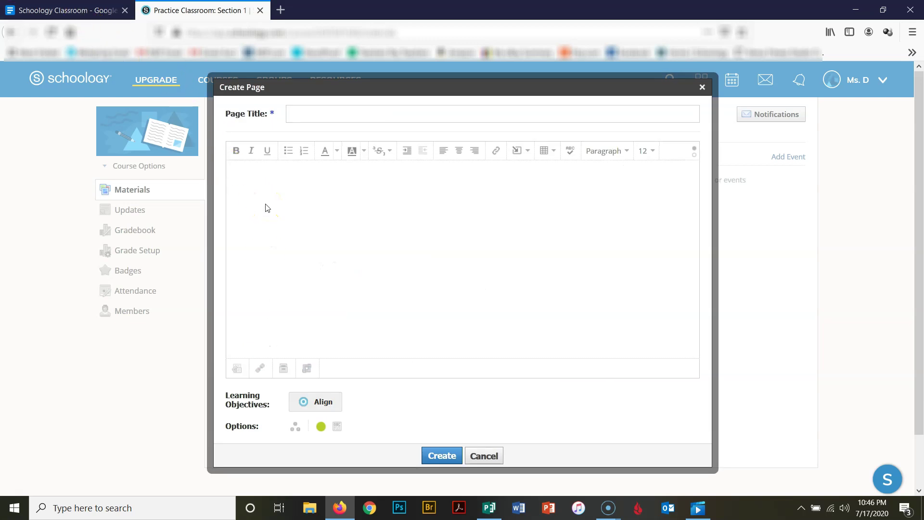
pyautogui.click(332, 112)
pyautogui.press('BackSpace')
pyautogui.press('capslock')
pyautogui.write('Classroom Information')
# Paste the copied classroom layout with its welcome banner, Classroom Information buttons and Classwork badges into the page body.
pyautogui.click(335, 172)
pyautogui.rightClick(335, 172)
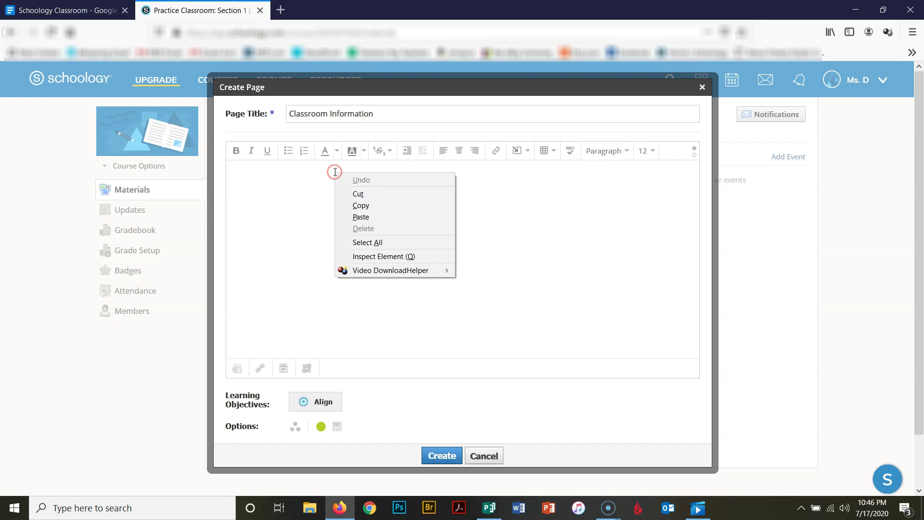
pyautogui.click(360, 217)
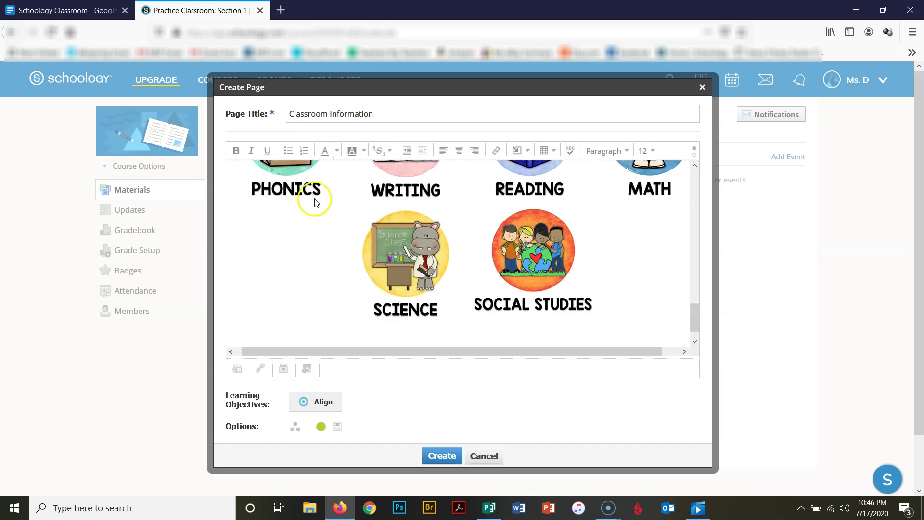
# Examine the pasted layout from the welcome banner through the Classroom Information table to the Classwork badges.
pyautogui.scroll(-1, 446, 264)
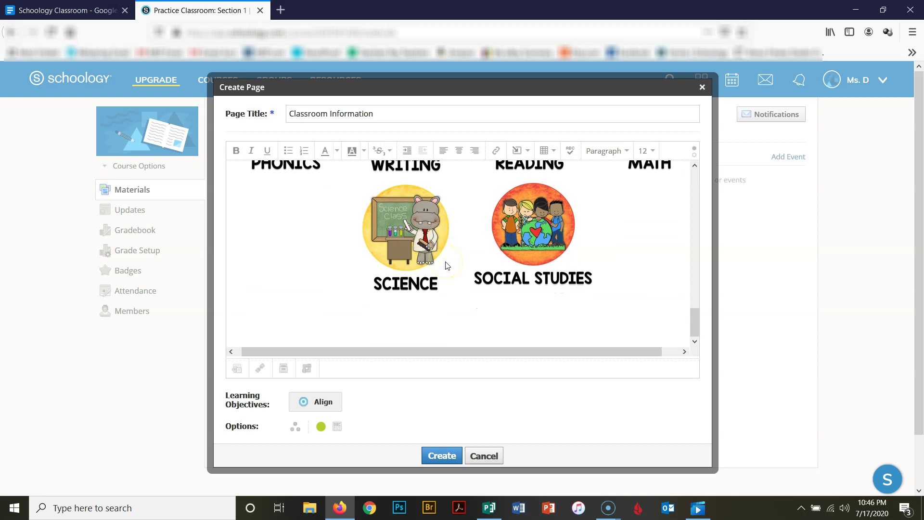
pyautogui.scroll(10, 445, 263)
pyautogui.scroll(-5, 446, 263)
pyautogui.scroll(3, 445, 262)
pyautogui.scroll(-3, 432, 302)
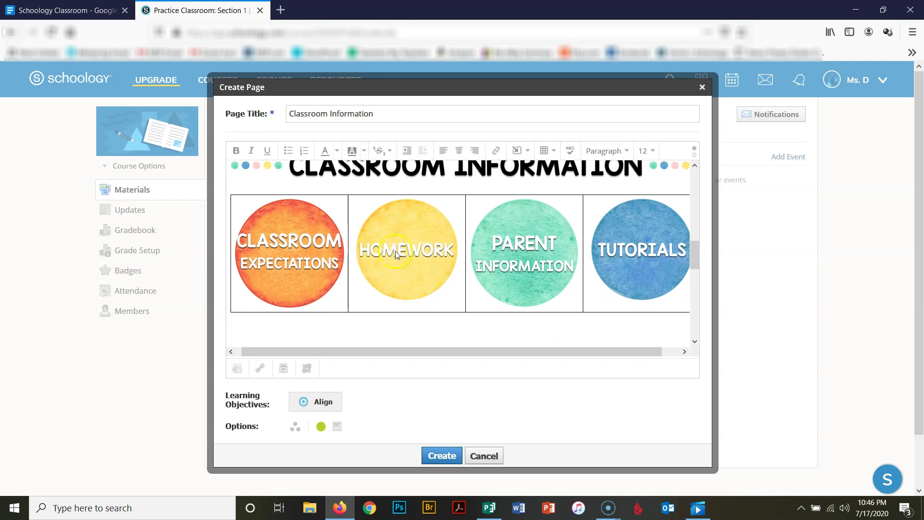
pyautogui.scroll(5, 435, 276)
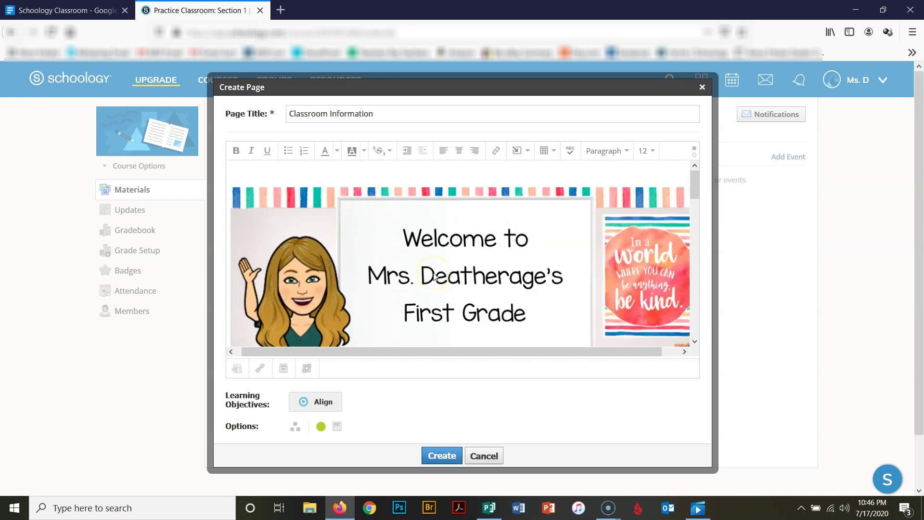
pyautogui.click(284, 174)
pyautogui.scroll(-3, 284, 174)
pyautogui.click(401, 181)
pyautogui.scroll(-3, 337, 153)
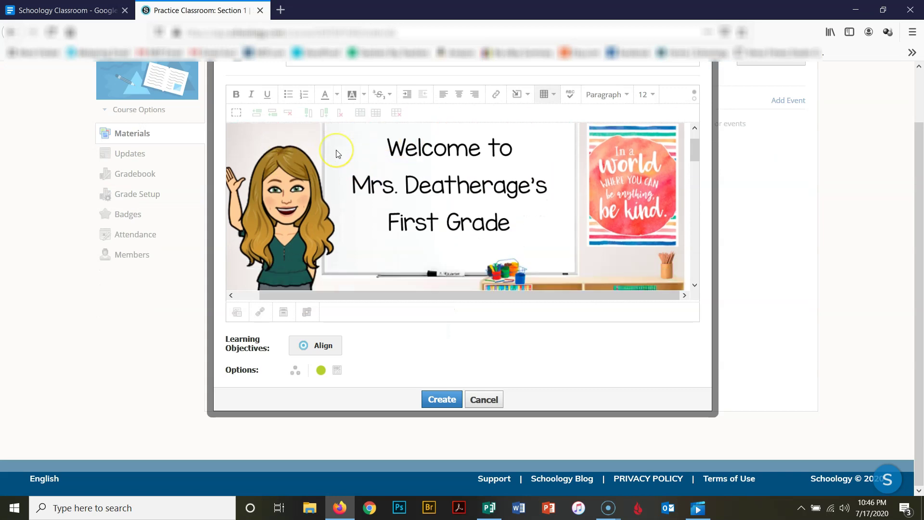
pyautogui.scroll(-5, 337, 153)
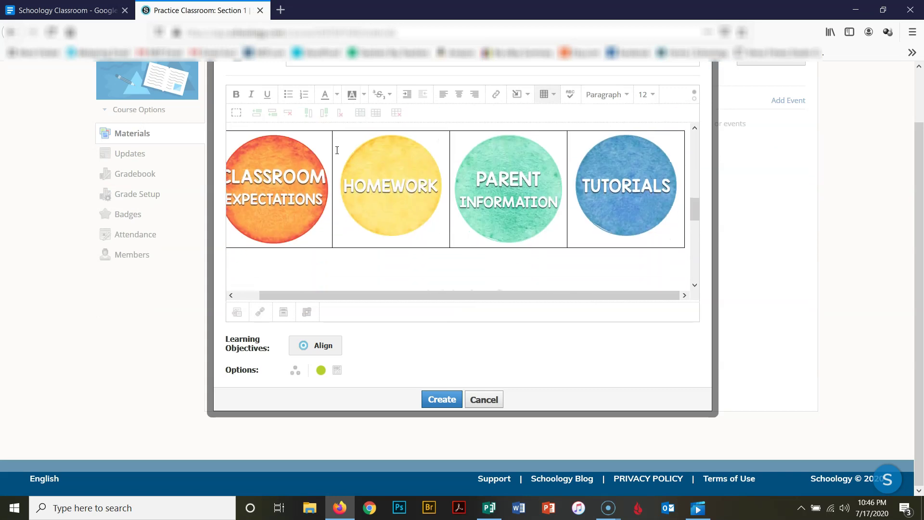
pyautogui.scroll(-3, 337, 153)
pyautogui.scroll(-4, 337, 154)
pyautogui.scroll(2, 337, 152)
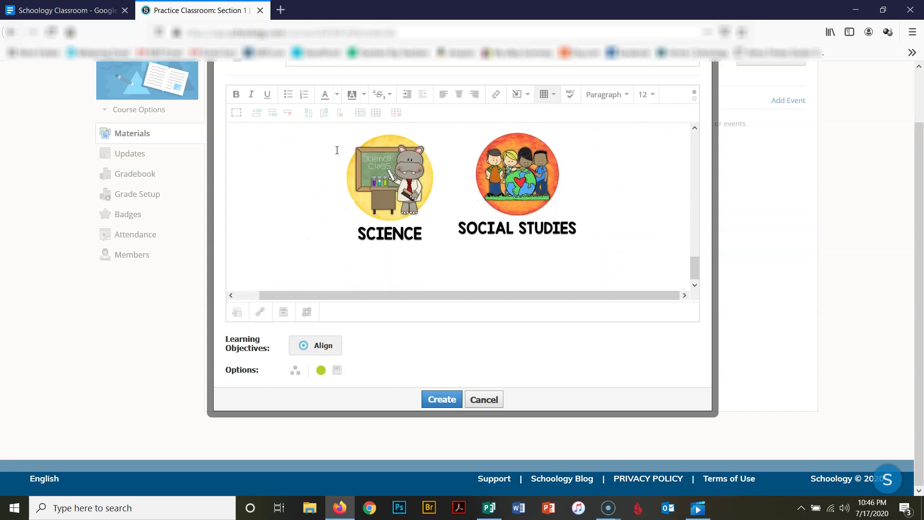
pyautogui.scroll(2, 337, 150)
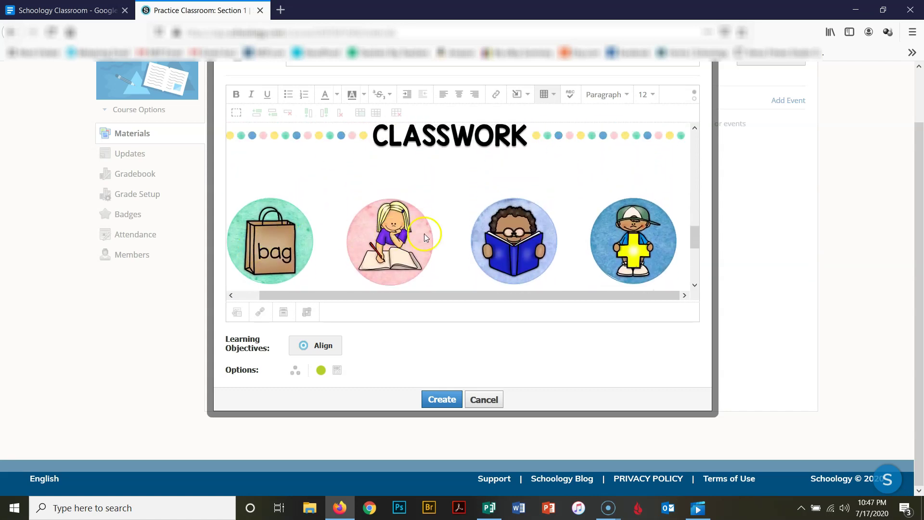
pyautogui.scroll(3, 374, 221)
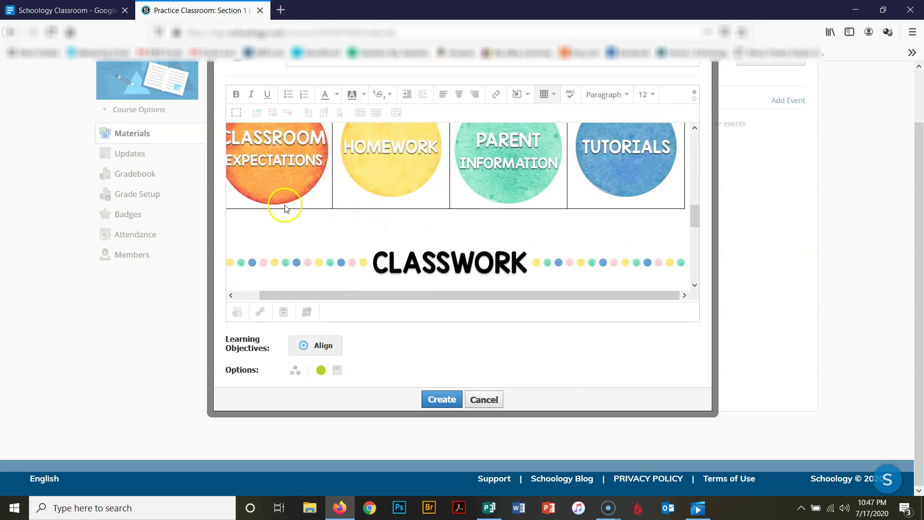
pyautogui.scroll(-5, 284, 208)
pyautogui.scroll(3, 284, 208)
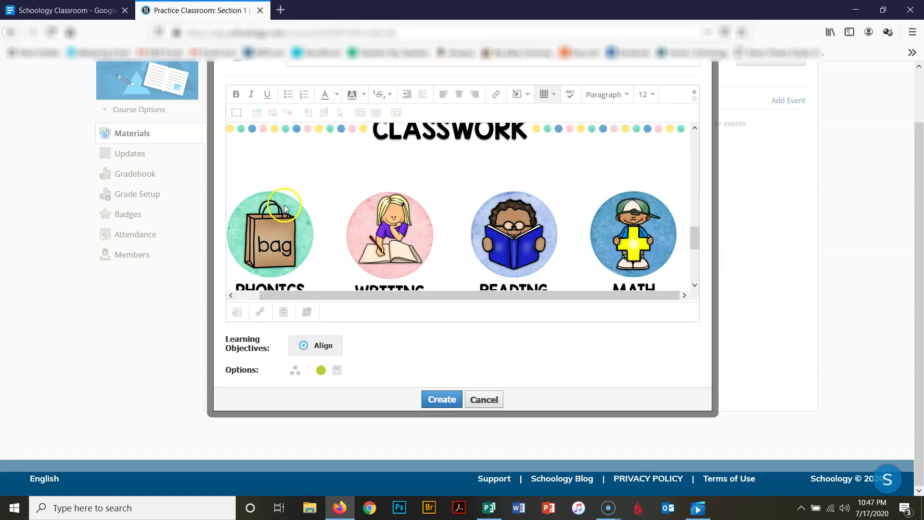
# Select the READING badge image in the Classwork section.
pyautogui.click(273, 222)
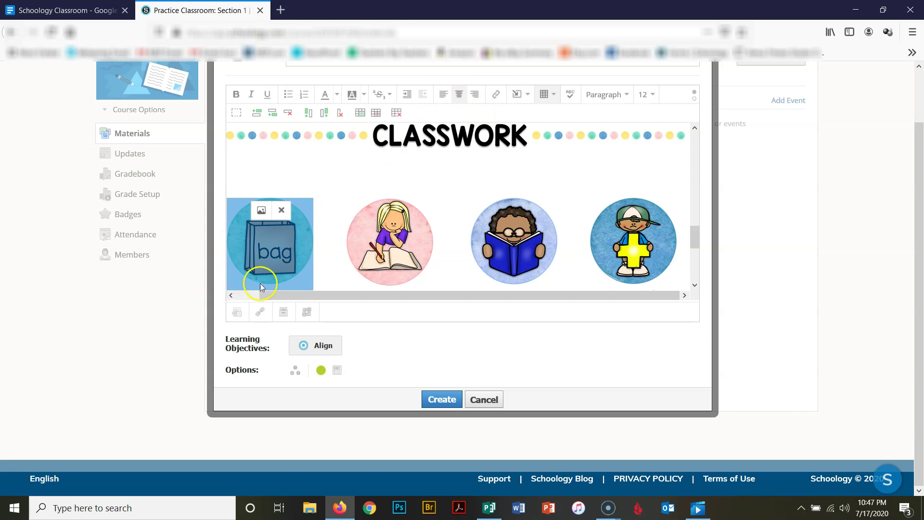
pyautogui.scroll(-2, 262, 269)
pyautogui.click(390, 192)
pyautogui.click(524, 191)
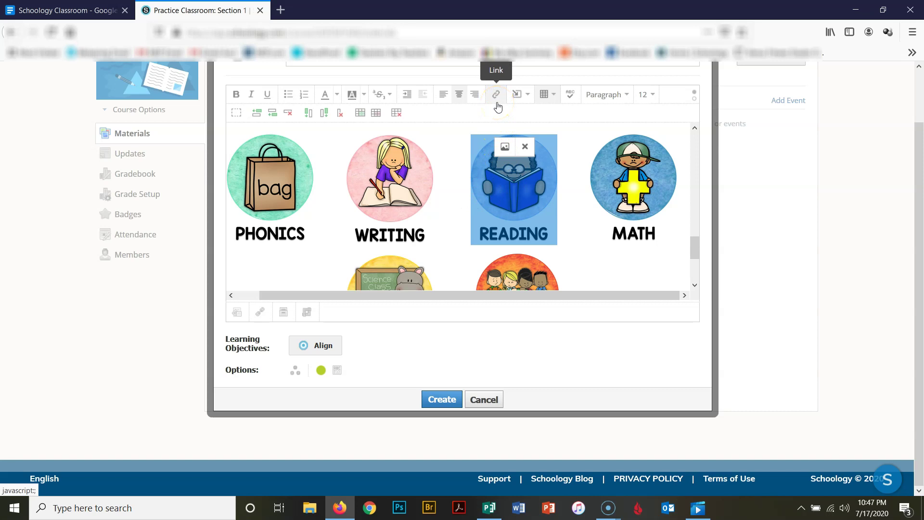
# Find Starfall in a new browser tab and open Fiction and Nonfiction from the Grade 1 English activities under Grades 1, 2, 3.
pyautogui.click(280, 10)
pyautogui.write('starfall')
pyautogui.press('Return')
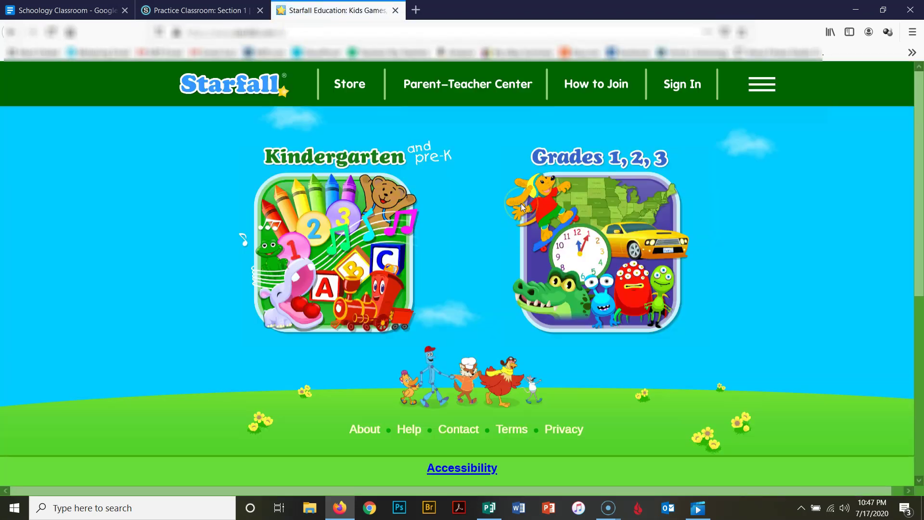
pyautogui.click(544, 226)
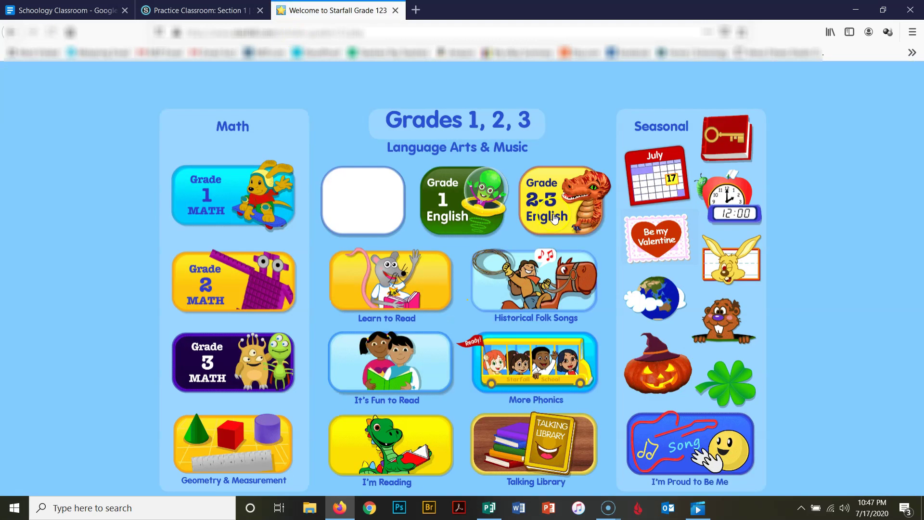
pyautogui.click(473, 215)
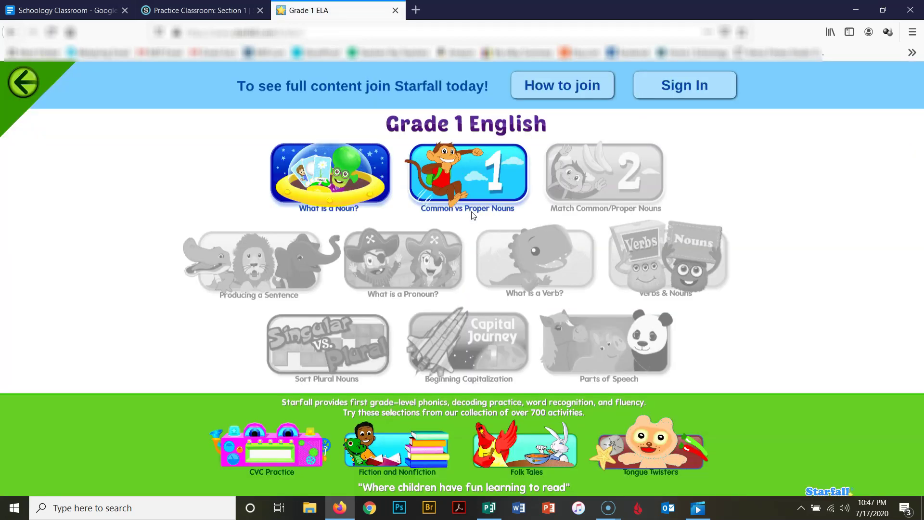
pyautogui.click(332, 213)
pyautogui.click(400, 460)
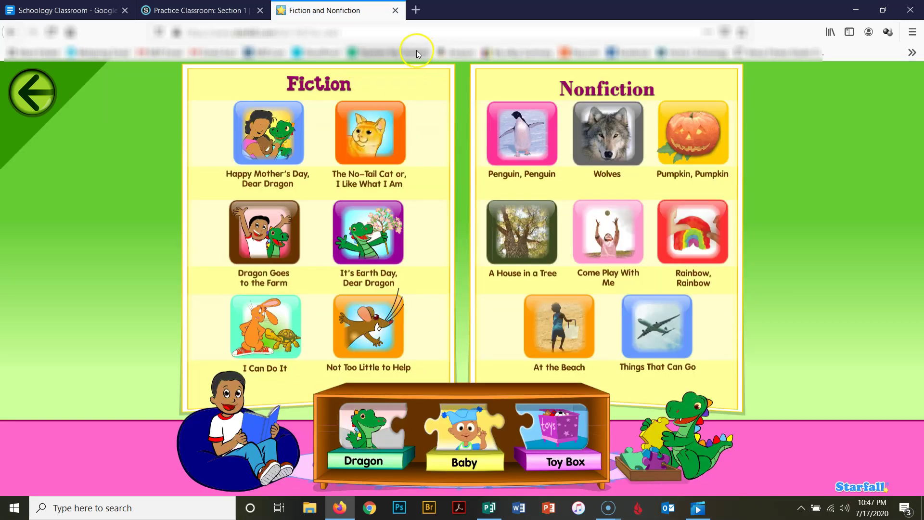
pyautogui.click(390, 33)
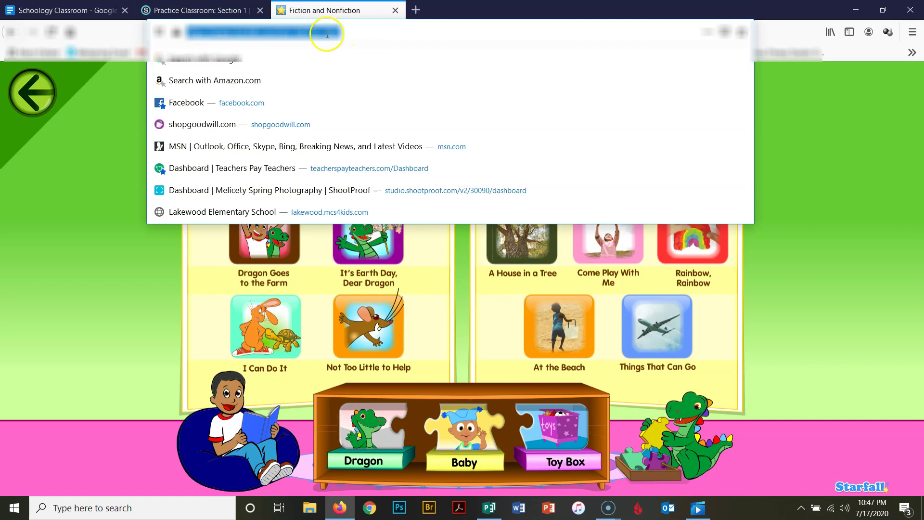
pyautogui.click(219, 12)
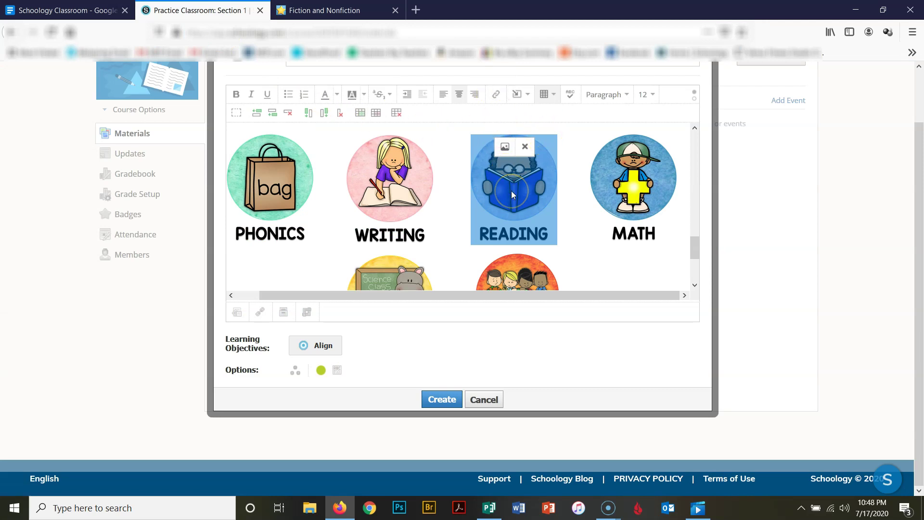
pyautogui.click(495, 96)
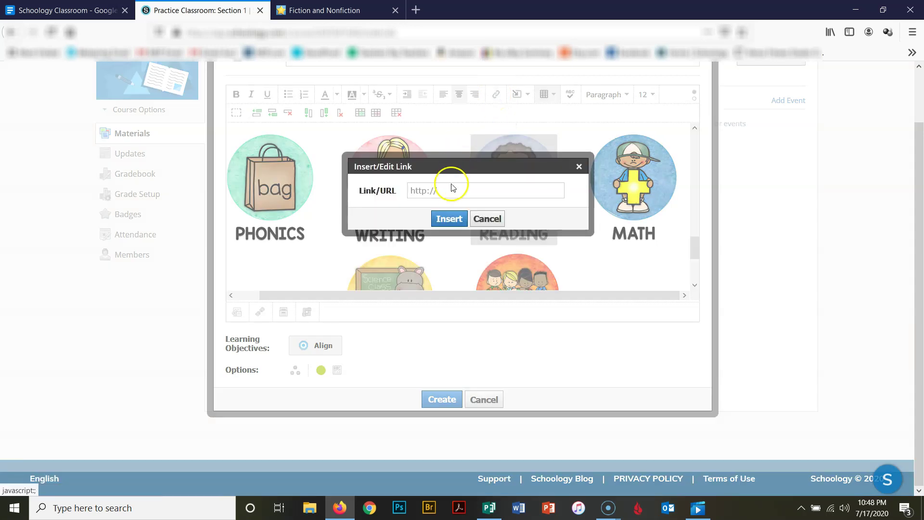
pyautogui.write('https://www.starfall.com/h/ir-fnf/?sn=ela1')
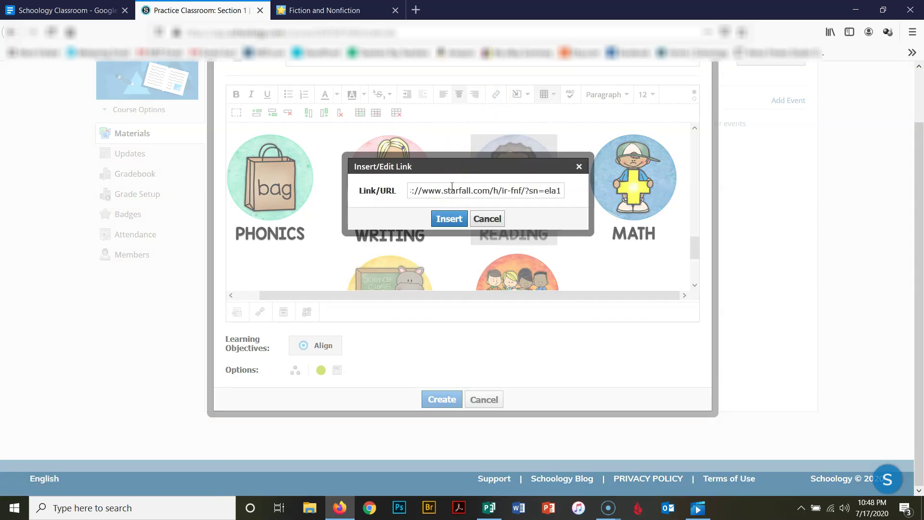
pyautogui.click(450, 219)
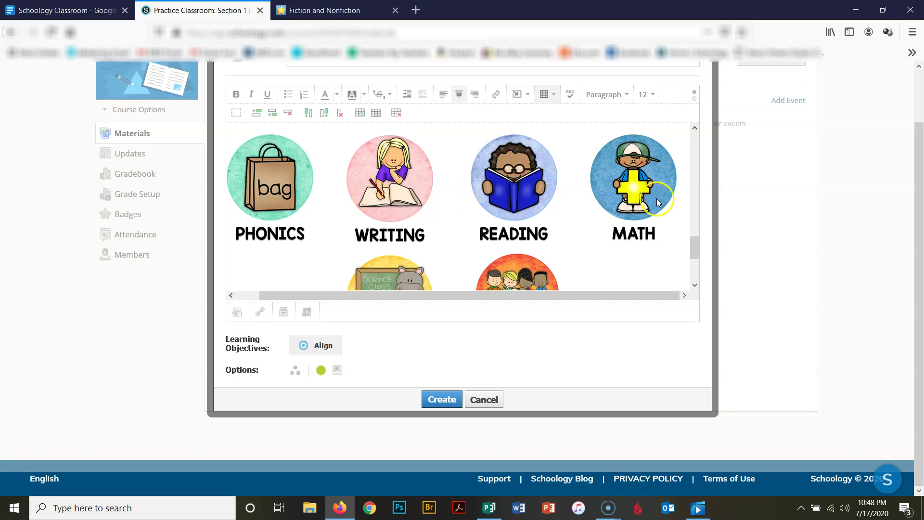
# Check the linked layout once more and create the Classroom Information page.
pyautogui.scroll(-3, 406, 247)
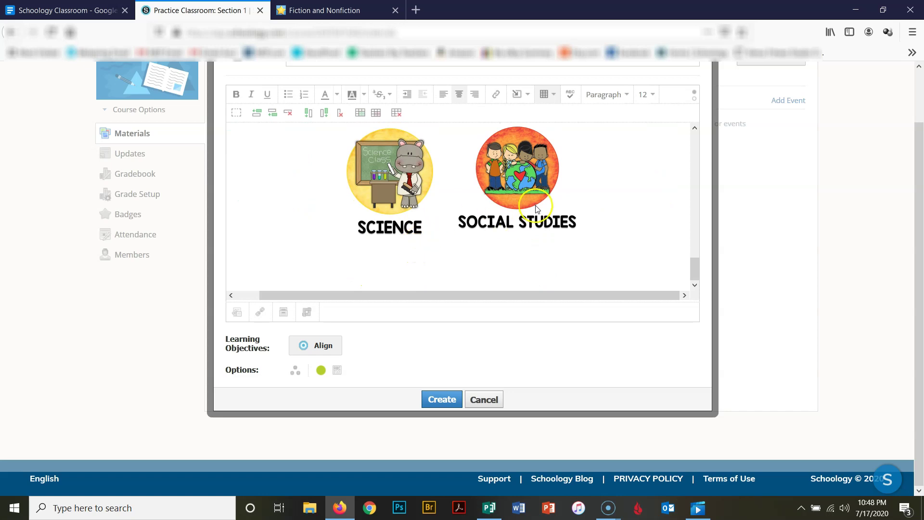
pyautogui.scroll(10, 408, 228)
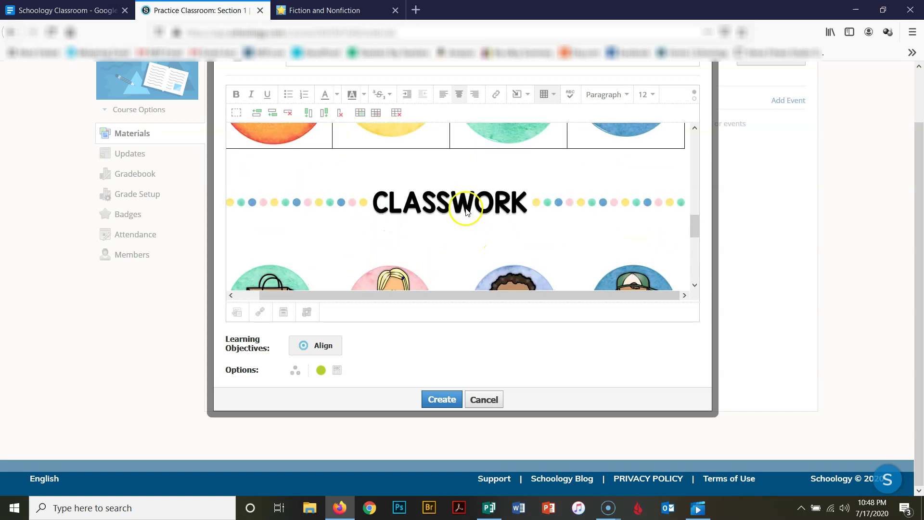
pyautogui.scroll(6, 466, 208)
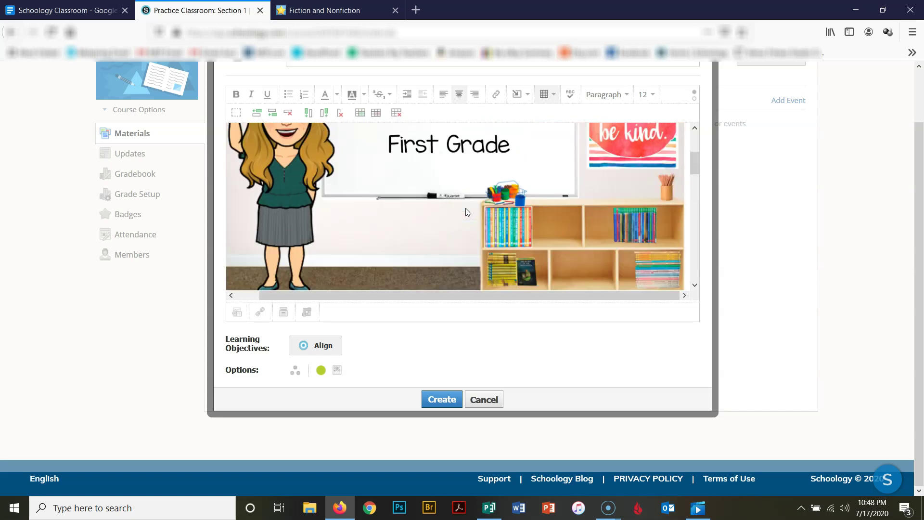
pyautogui.click(442, 400)
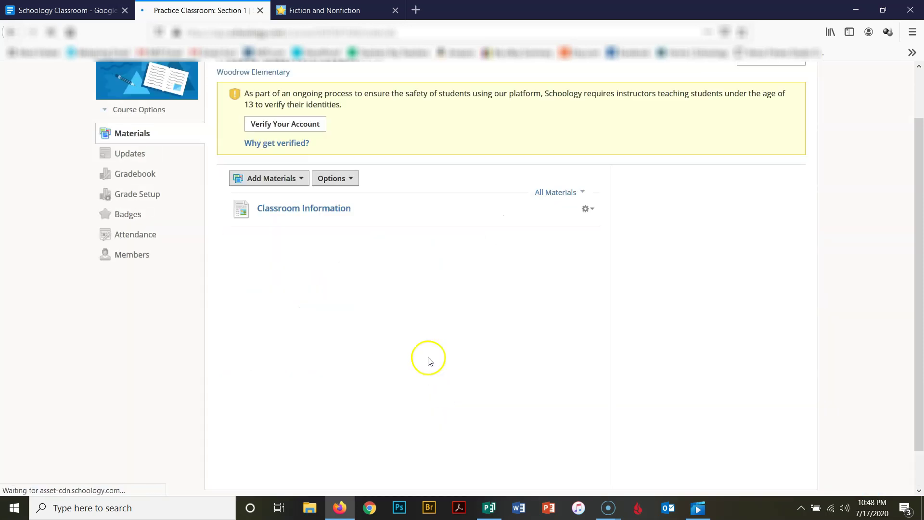
# Open the Classroom Information page from the course materials and dismiss the account verification notices.
pyautogui.click(794, 93)
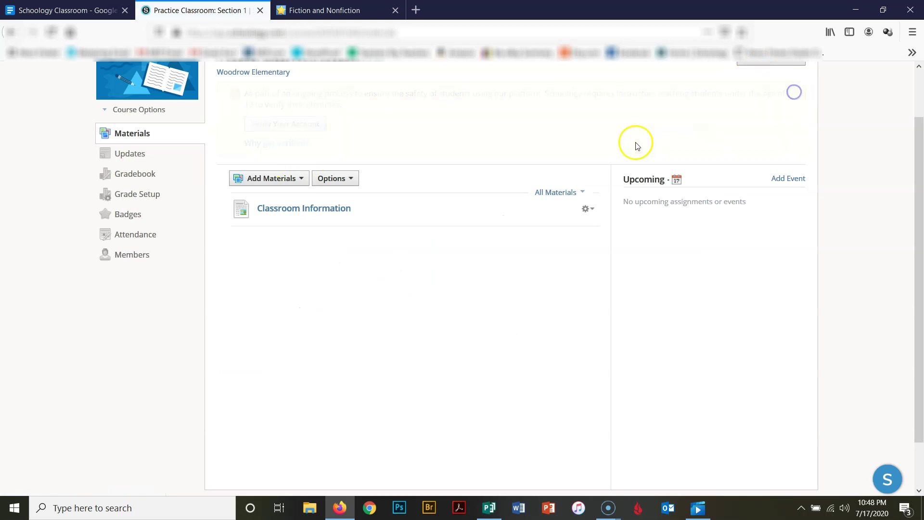
pyautogui.click(286, 157)
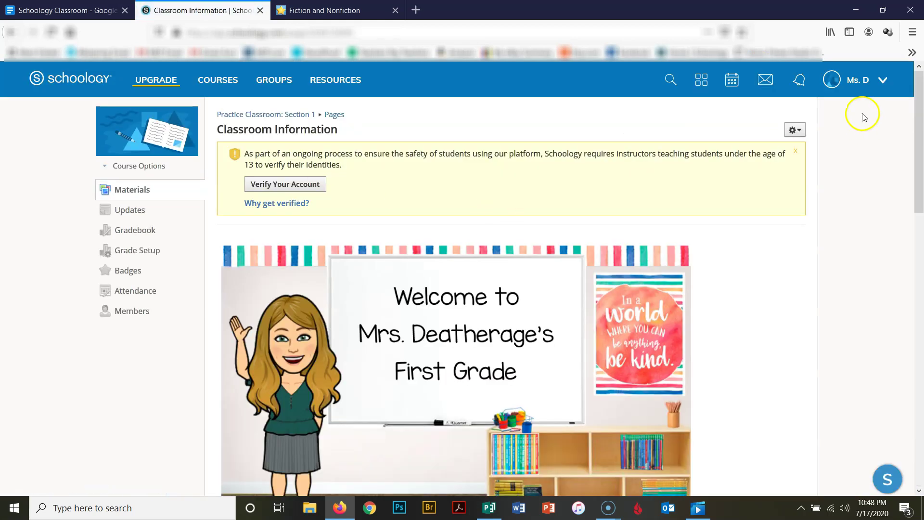
pyautogui.click(796, 151)
# Test the READING badge's link in the Classwork section and close the duplicate Fiction and Nonfiction browser tab.
pyautogui.scroll(-3, 440, 190)
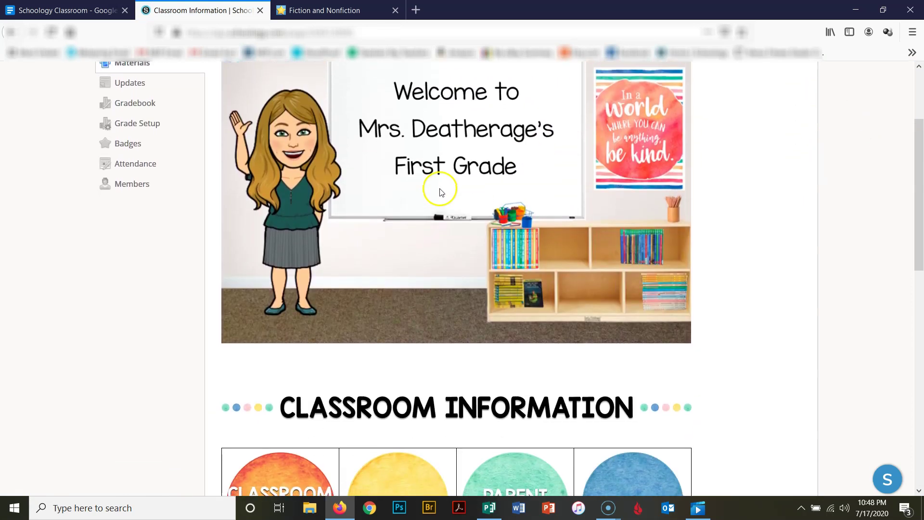
pyautogui.scroll(-6, 408, 314)
pyautogui.scroll(-4, 427, 310)
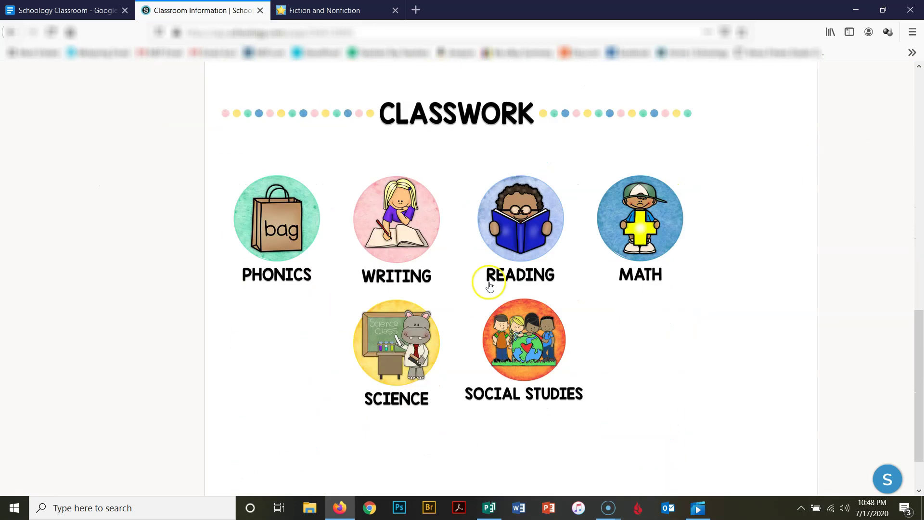
pyautogui.click(513, 236)
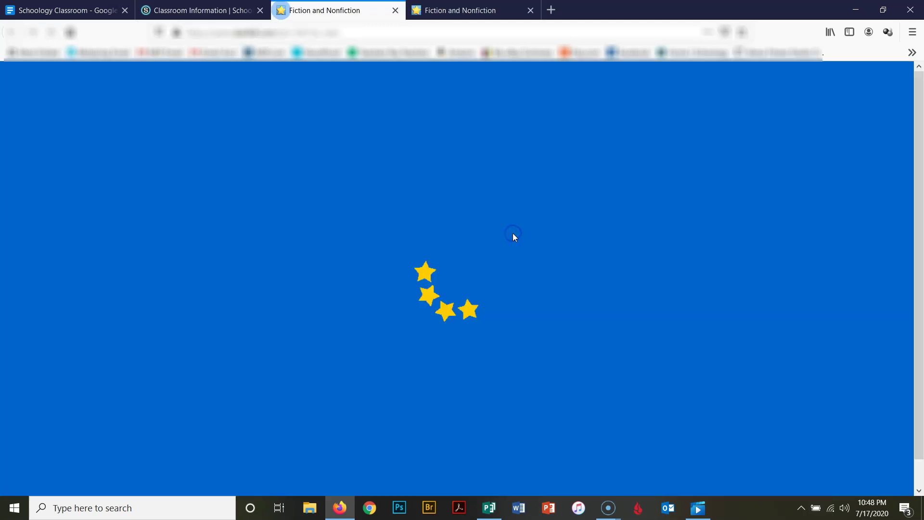
pyautogui.click(530, 10)
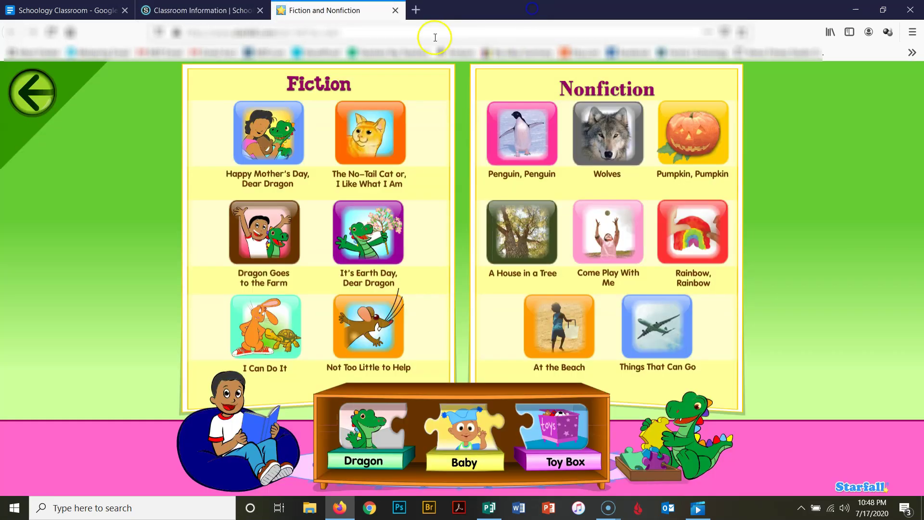
# Close the Fiction and Nonfiction browser tab and open the Classroom Information page for editing.
pyautogui.click(395, 10)
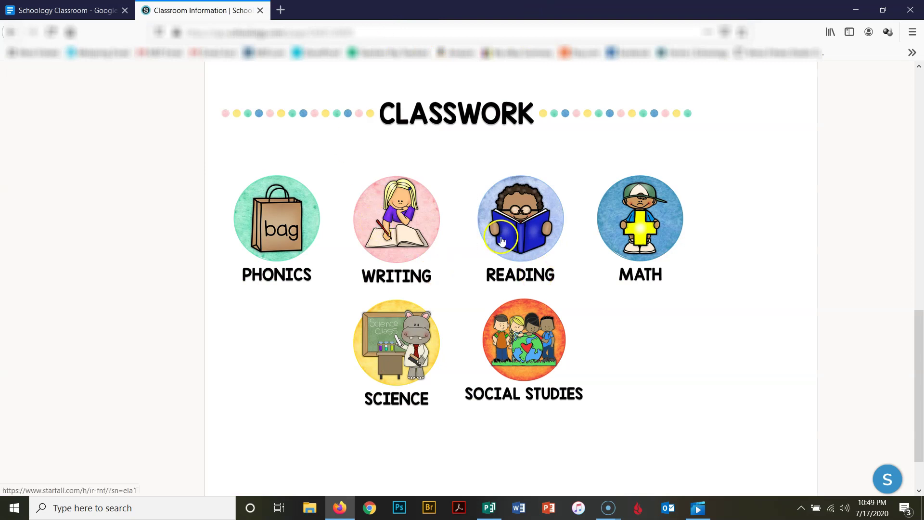
pyautogui.scroll(-1, 556, 277)
pyautogui.scroll(10, 557, 277)
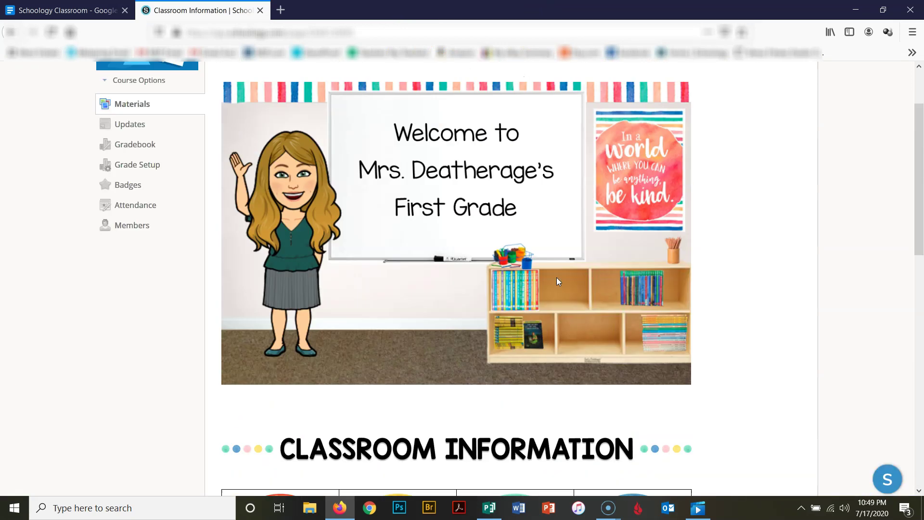
pyautogui.scroll(2, 558, 281)
pyautogui.click(793, 130)
pyautogui.click(786, 147)
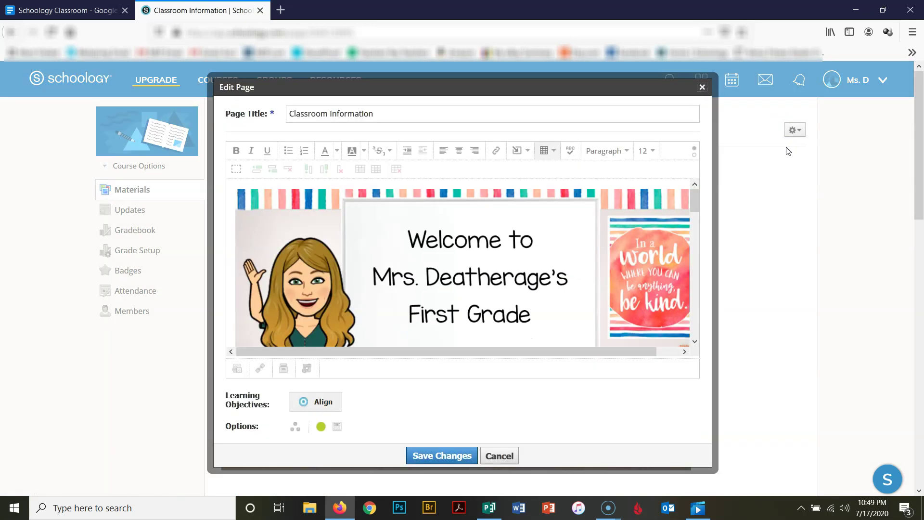
# Copy the entire Classroom Information layout, from the welcome banner through the SOCIAL STUDIES badge, and leave the editor without saving.
pyautogui.click(234, 185)
pyautogui.click(392, 204)
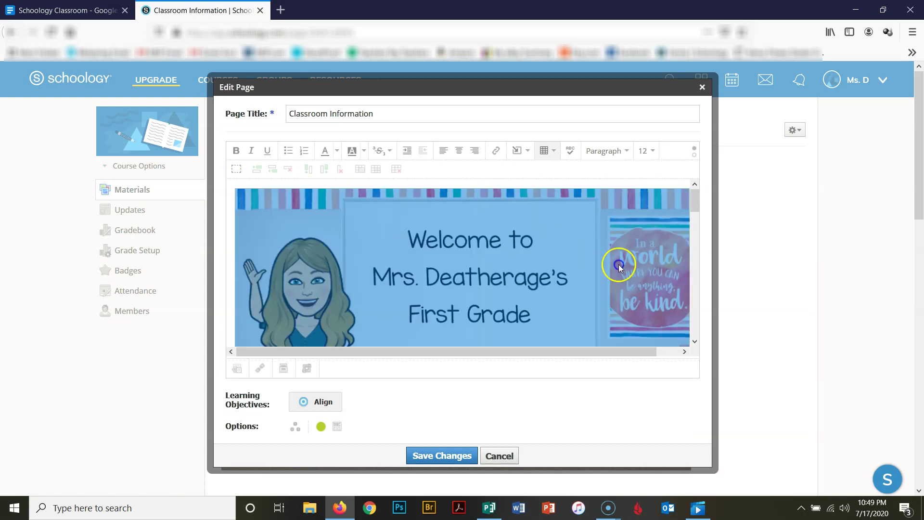
pyautogui.scroll(-10, 676, 361)
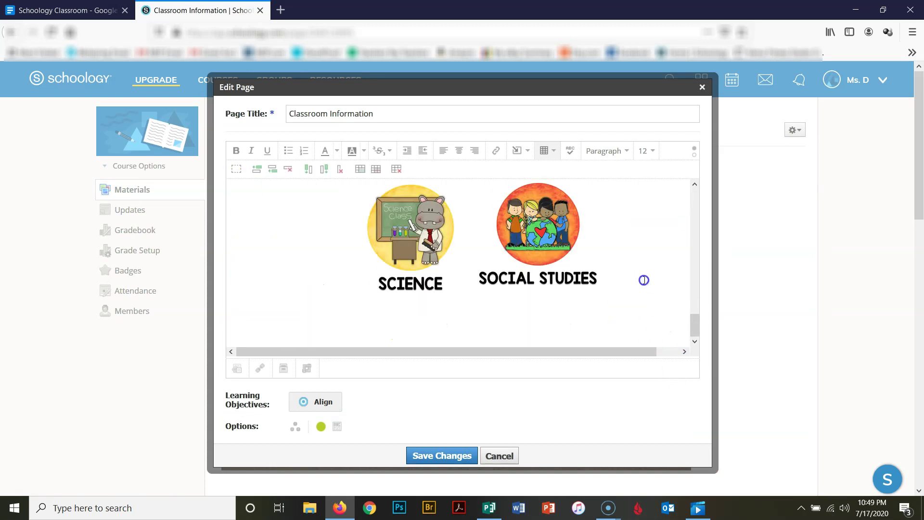
pyautogui.click(635, 311)
pyautogui.moveTo(629, 315); pyautogui.dragTo(291, 153)
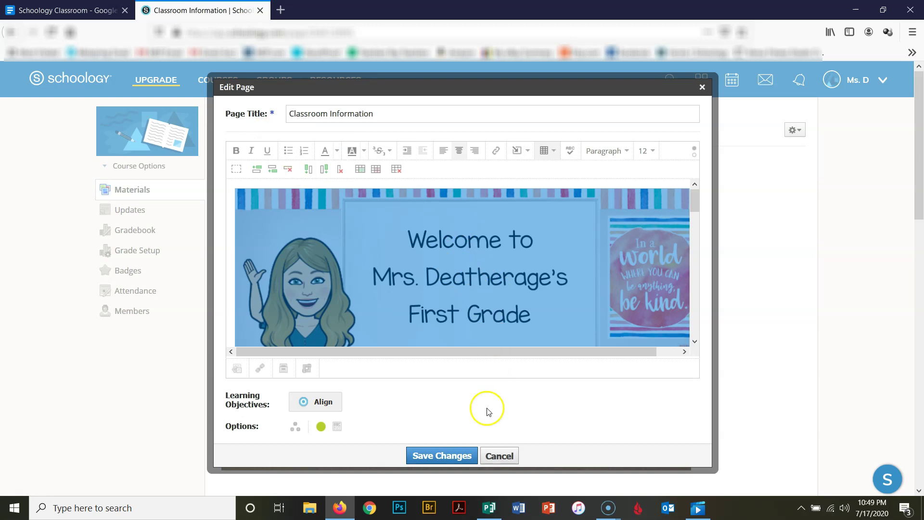
pyautogui.click(498, 459)
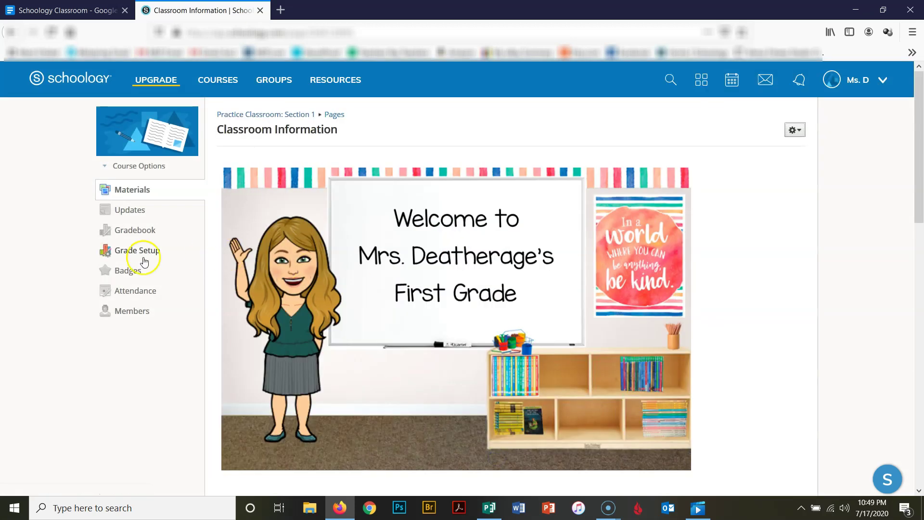
# Open the course Updates, dismiss the account verification notice, and paste the copied classroom layout into a new update.
pyautogui.click(131, 212)
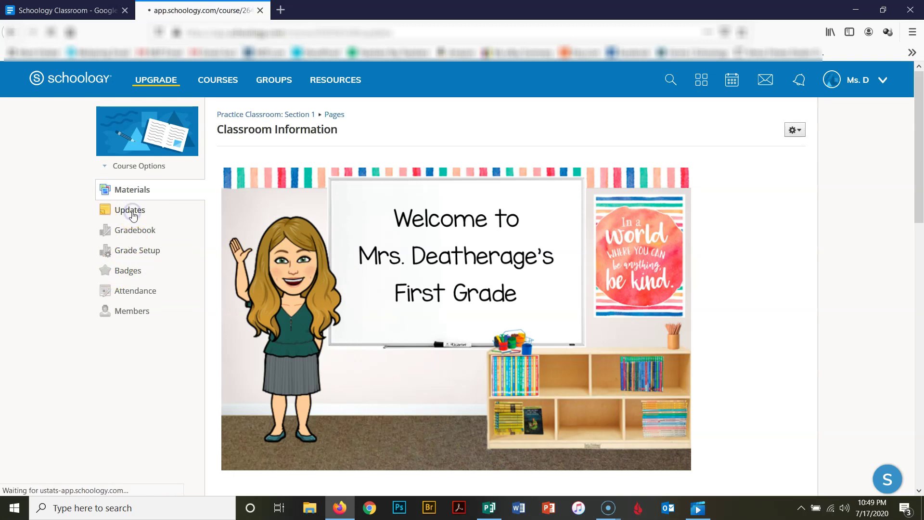
pyautogui.click(796, 145)
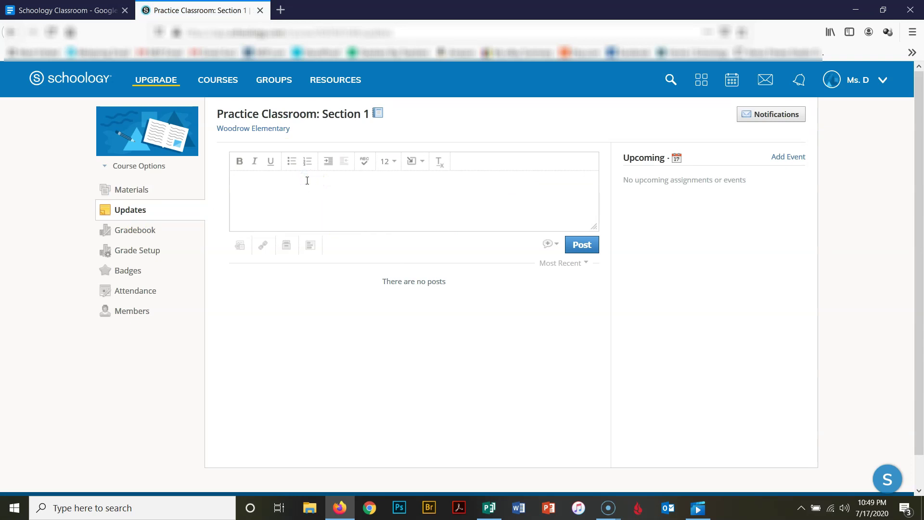
pyautogui.hotkey('ctrl', 'v')
pyautogui.click(309, 181)
pyautogui.scroll(5, 318, 188)
pyautogui.scroll(3, 321, 192)
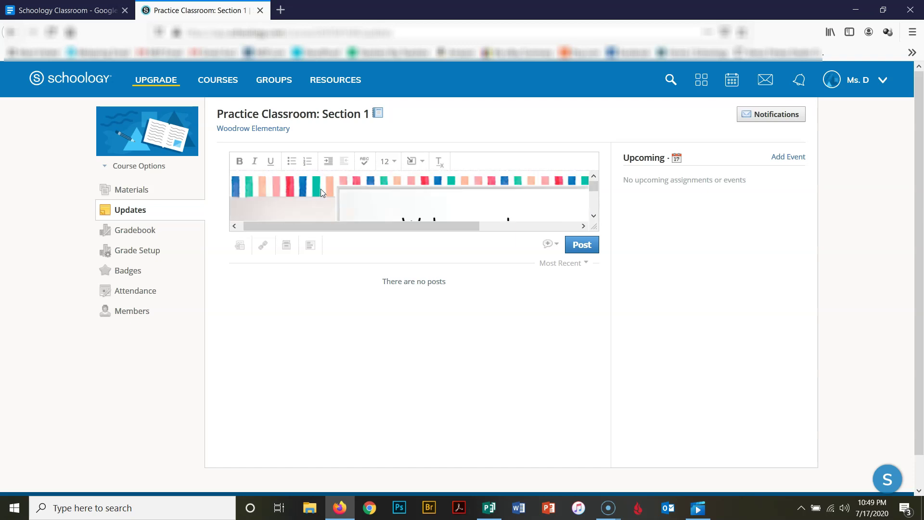
# Mark the update as an announcement, post it to the course, and look over the posted layout.
pyautogui.click(551, 247)
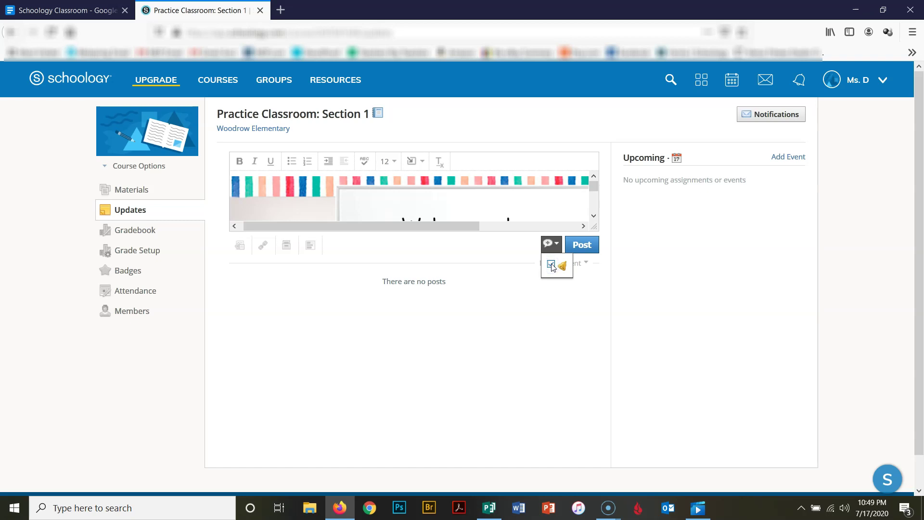
pyautogui.click(582, 245)
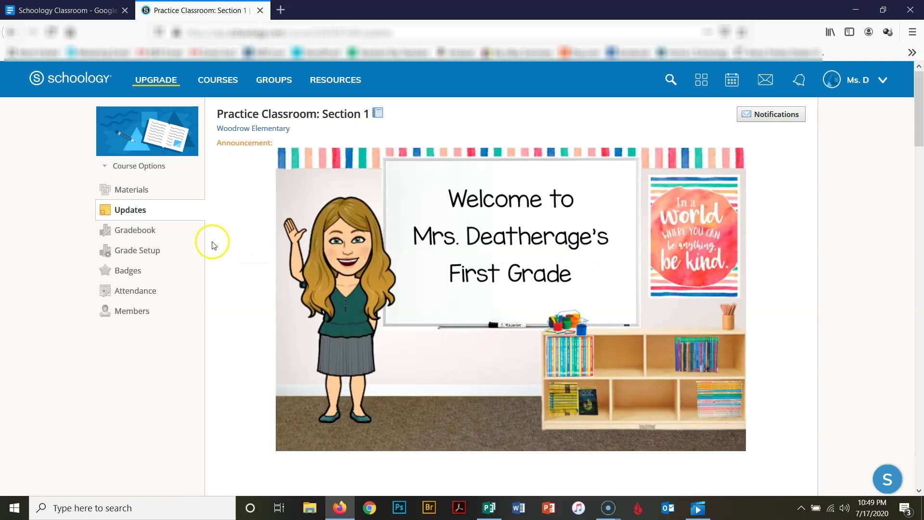
pyautogui.scroll(-10, 354, 252)
pyautogui.scroll(10, 353, 250)
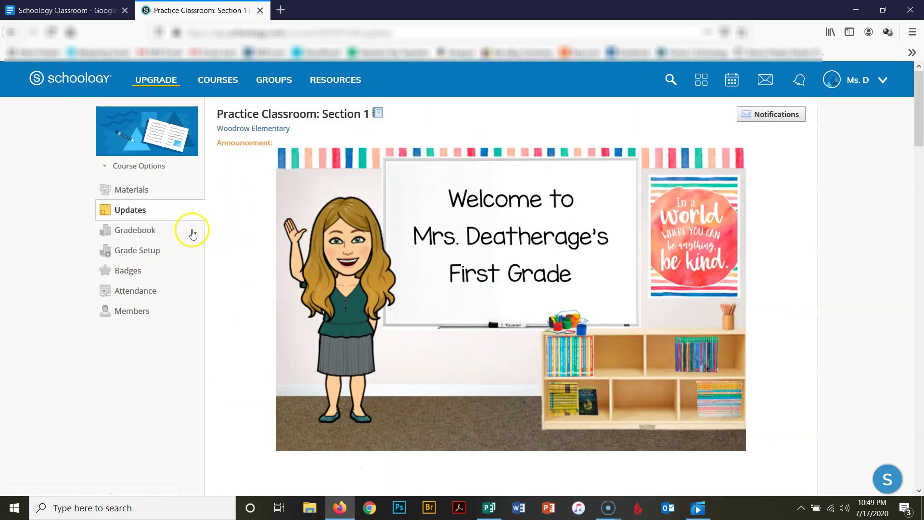
pyautogui.scroll(-12, 337, 200)
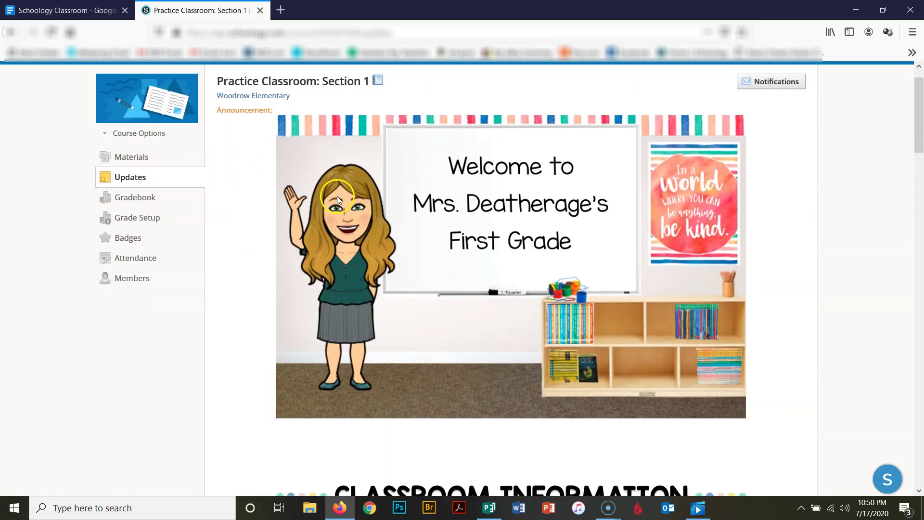
pyautogui.scroll(-2, 342, 214)
pyautogui.scroll(13, 342, 214)
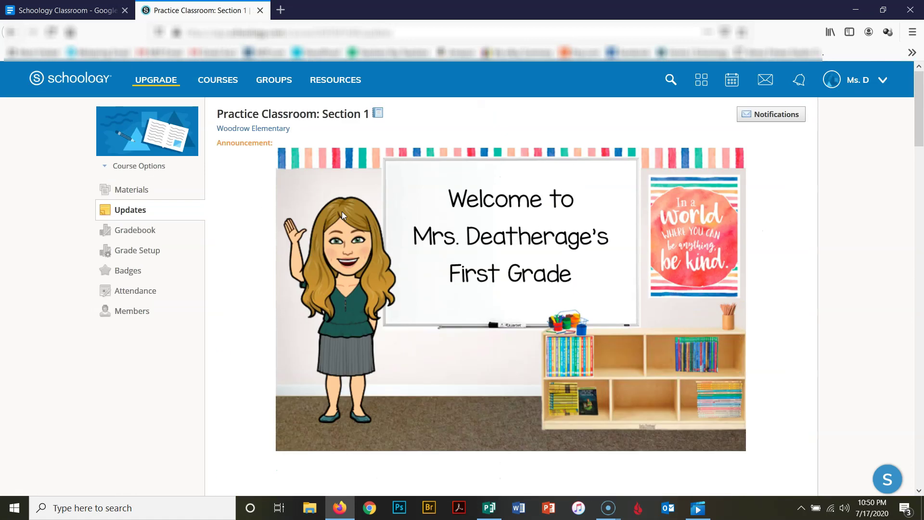
# Open the course materials and dismiss the account verification notice above the materials list.
pyautogui.click(138, 191)
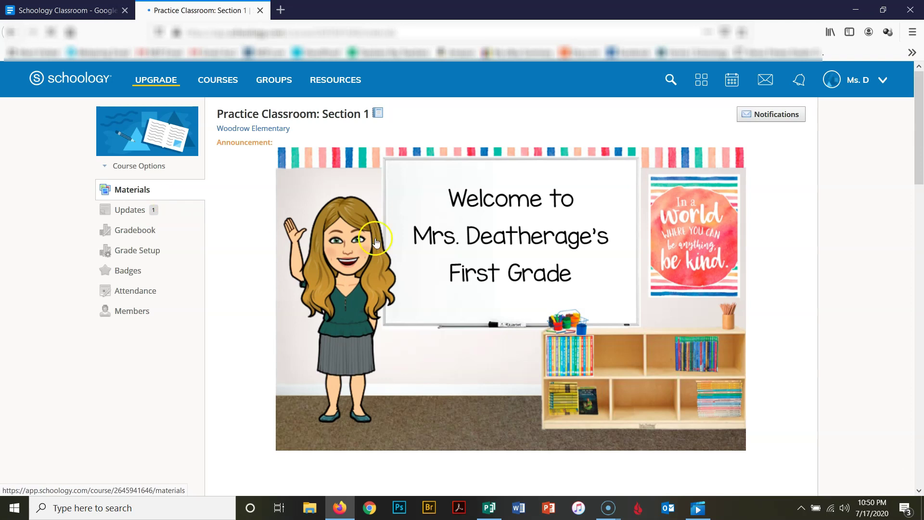
pyautogui.scroll(-10, 440, 250)
pyautogui.scroll(-5, 440, 250)
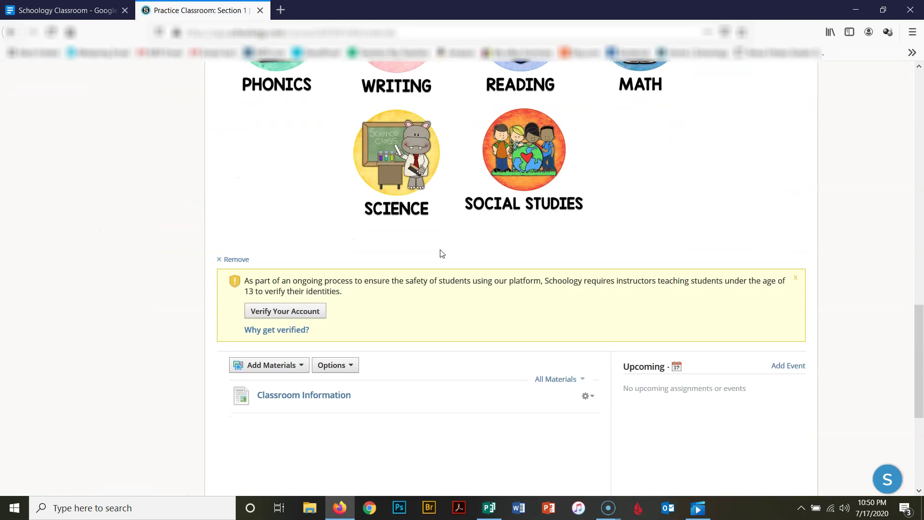
pyautogui.click(801, 223)
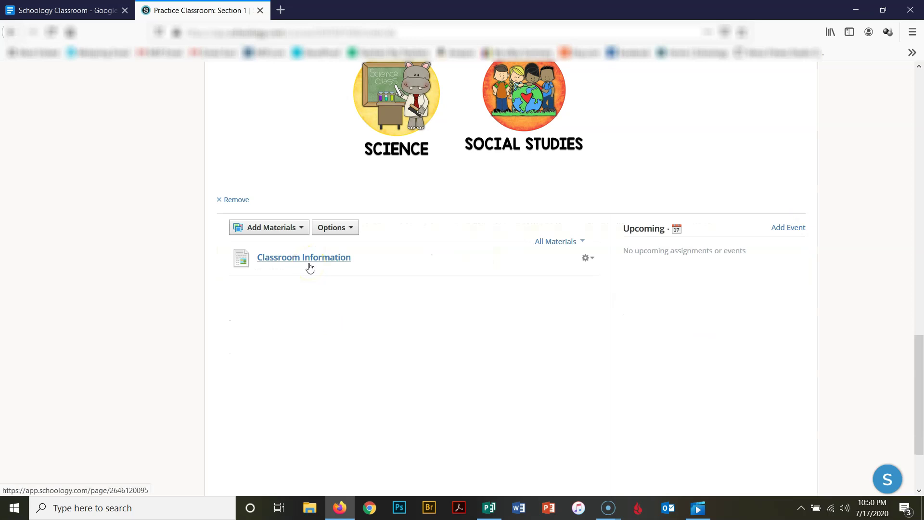
# Unpublish the Classroom Information page in the course materials list.
pyautogui.click(588, 258)
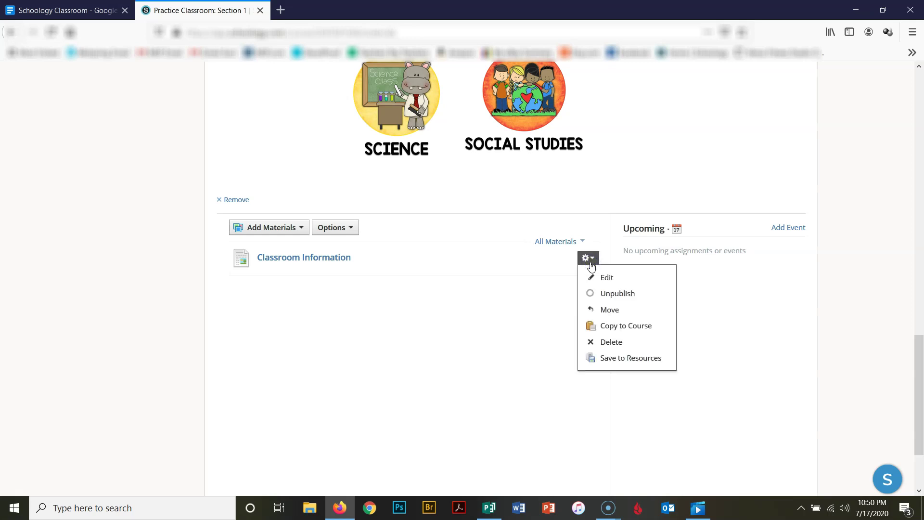
pyautogui.click(600, 294)
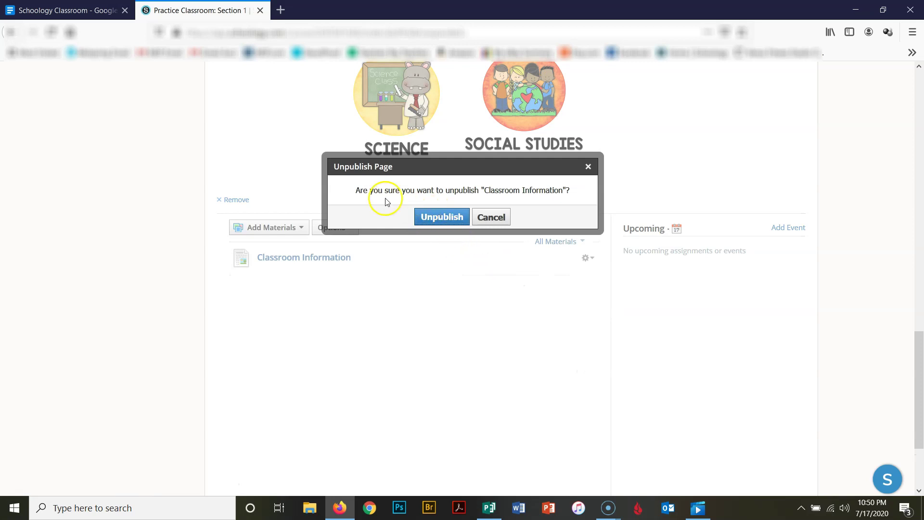
pyautogui.click(441, 218)
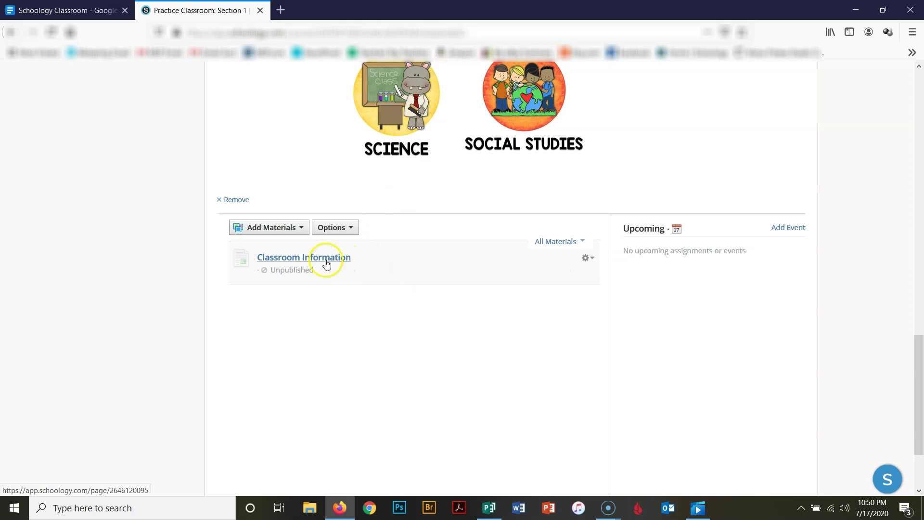
# Examine the finished course page from the welcome banner through the Classroom Information and Classwork badges to the materials list.
pyautogui.scroll(15, 441, 285)
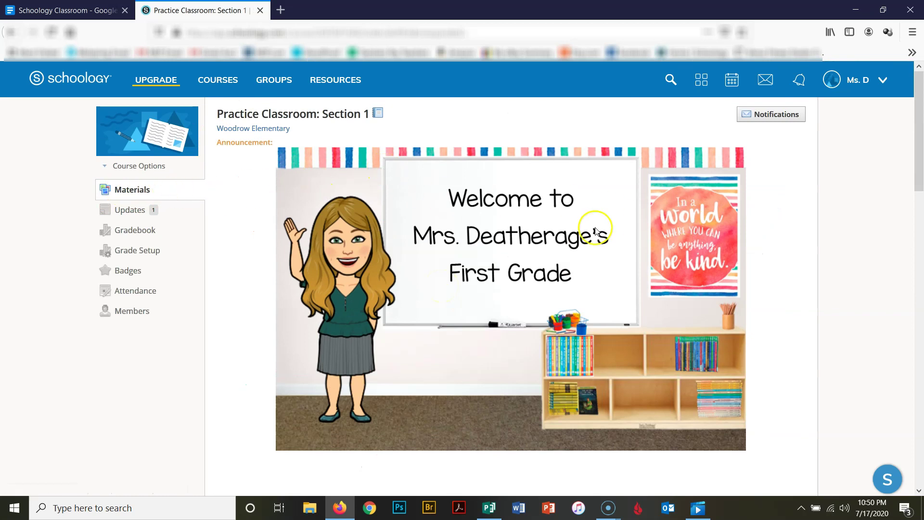
pyautogui.scroll(-2, 595, 230)
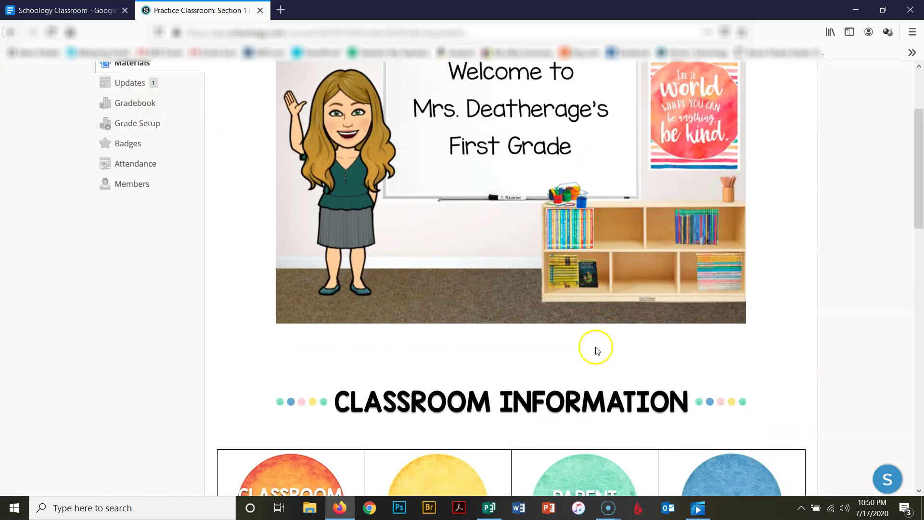
pyautogui.scroll(-5, 566, 358)
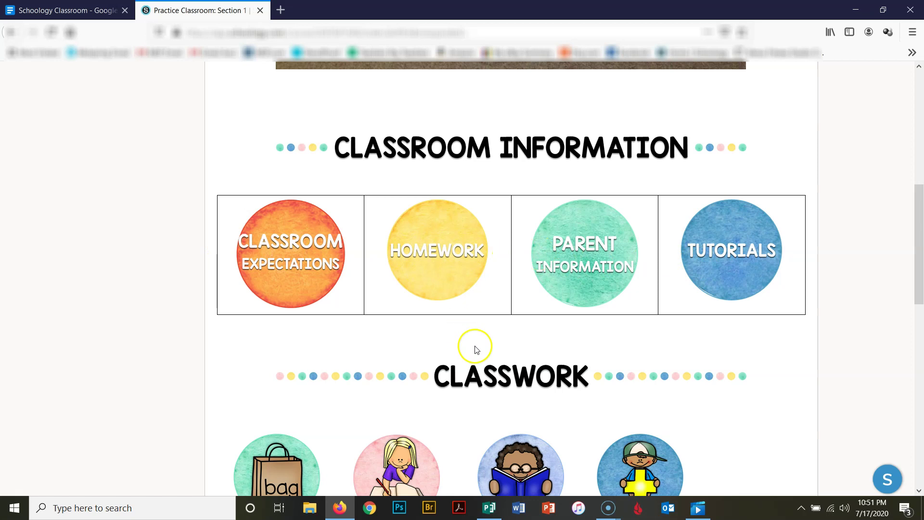
pyautogui.scroll(3, 578, 308)
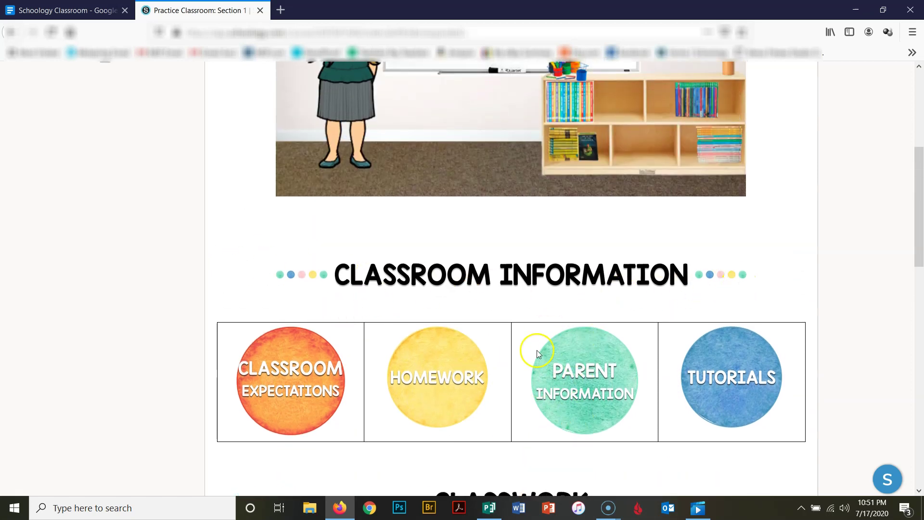
pyautogui.scroll(-7, 537, 354)
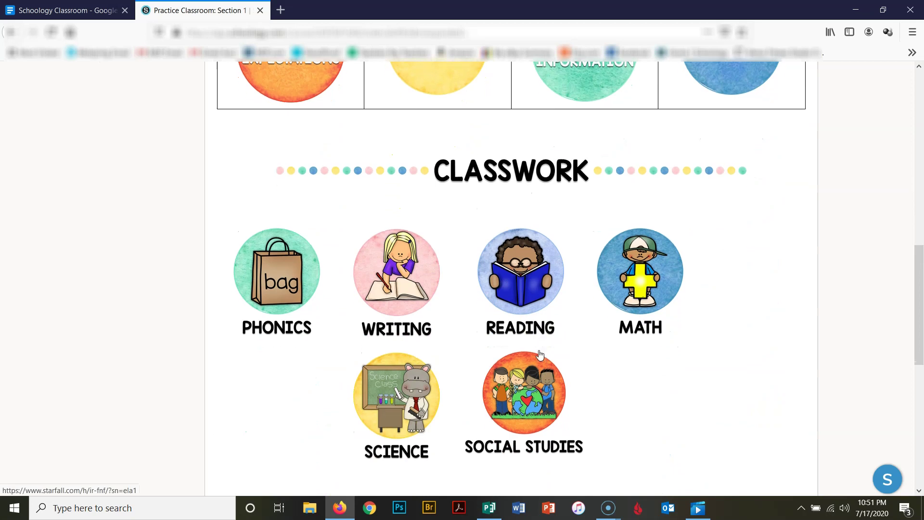
pyautogui.scroll(-4, 539, 350)
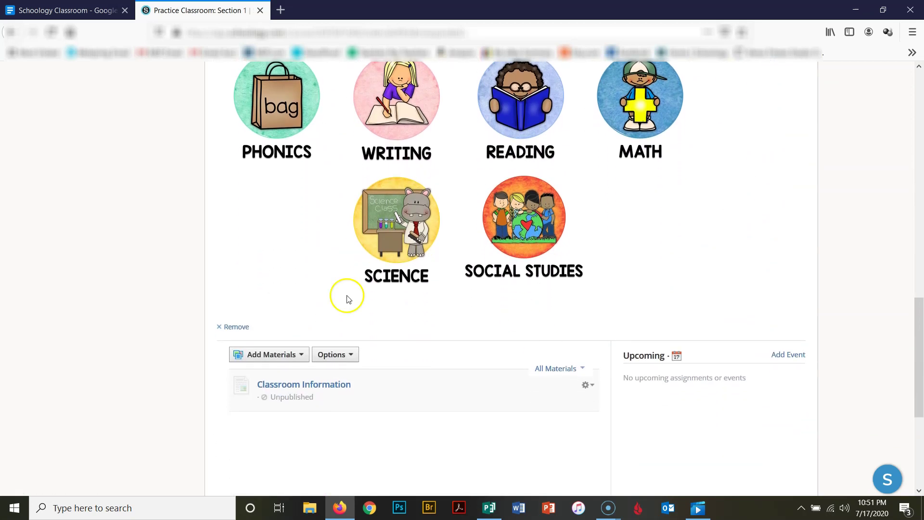
pyautogui.scroll(-5, 348, 299)
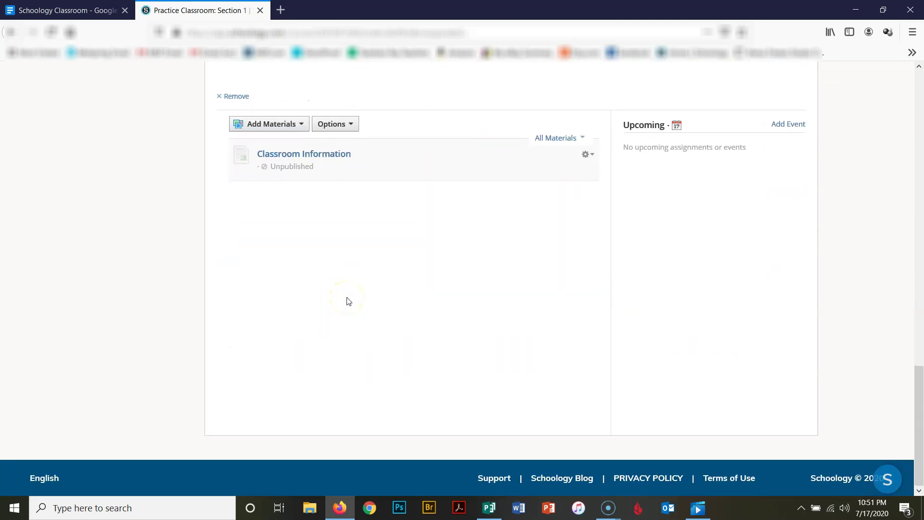
pyautogui.scroll(15, 348, 300)
pyautogui.scroll(2, 347, 300)
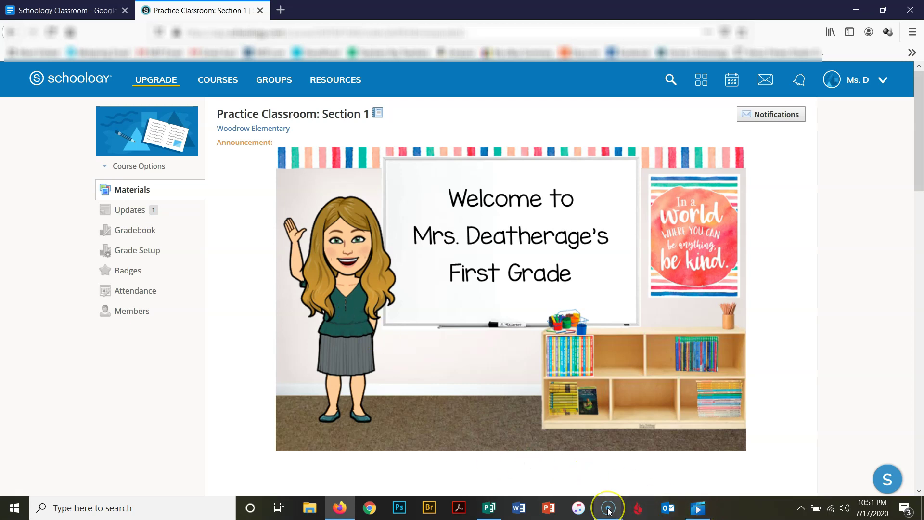
pyautogui.moveTo(608, 510)
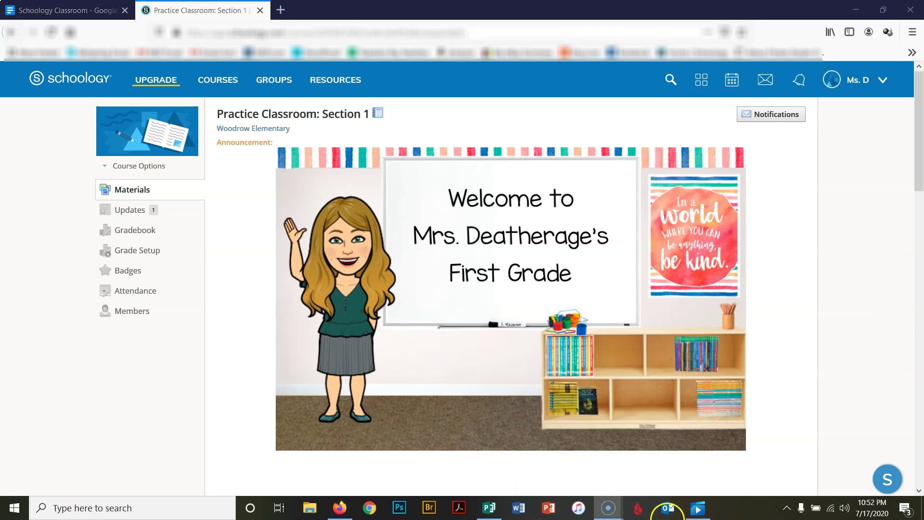